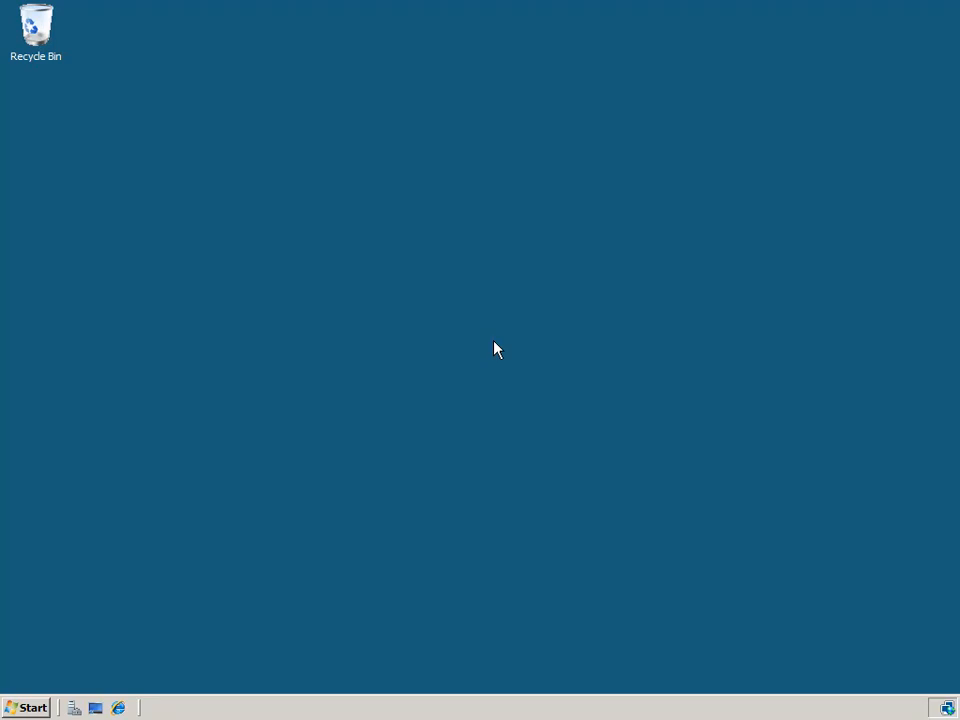
- Launch Group Policy Management maximized and expand Forest: jorcus.com > Domains > jorcus.com
click(33, 708)
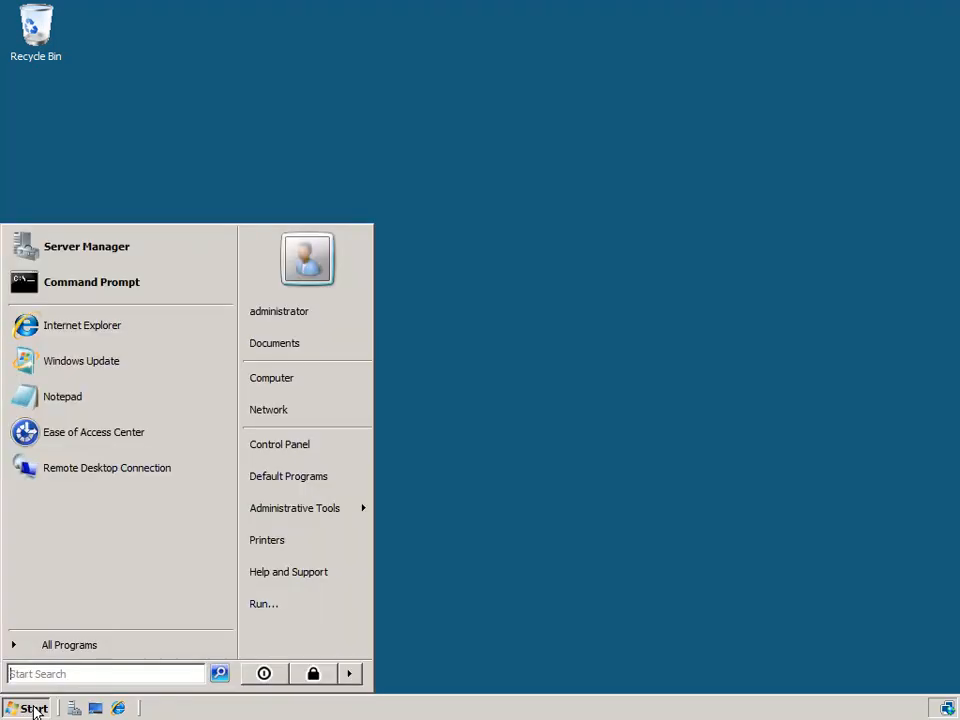
mouse_move(330, 525)
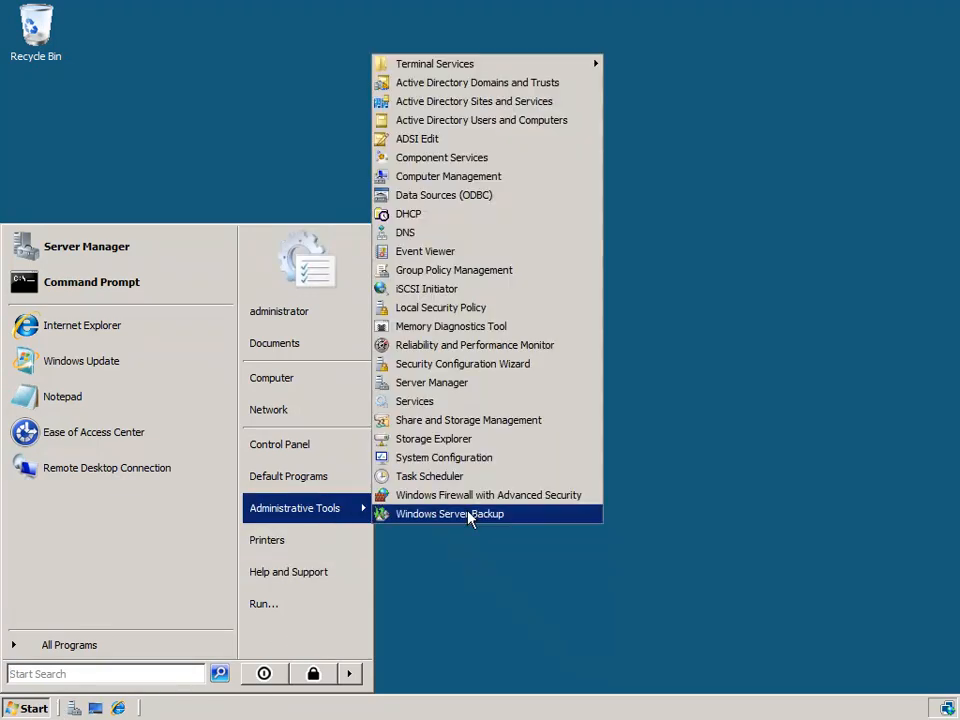
click(530, 278)
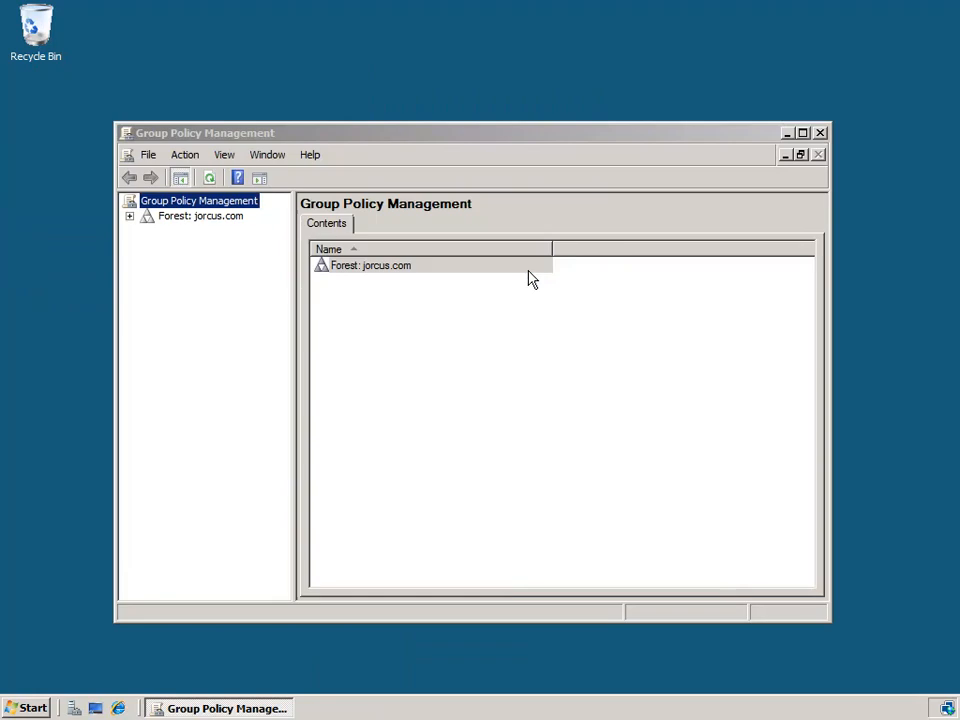
click(802, 132)
click(12, 91)
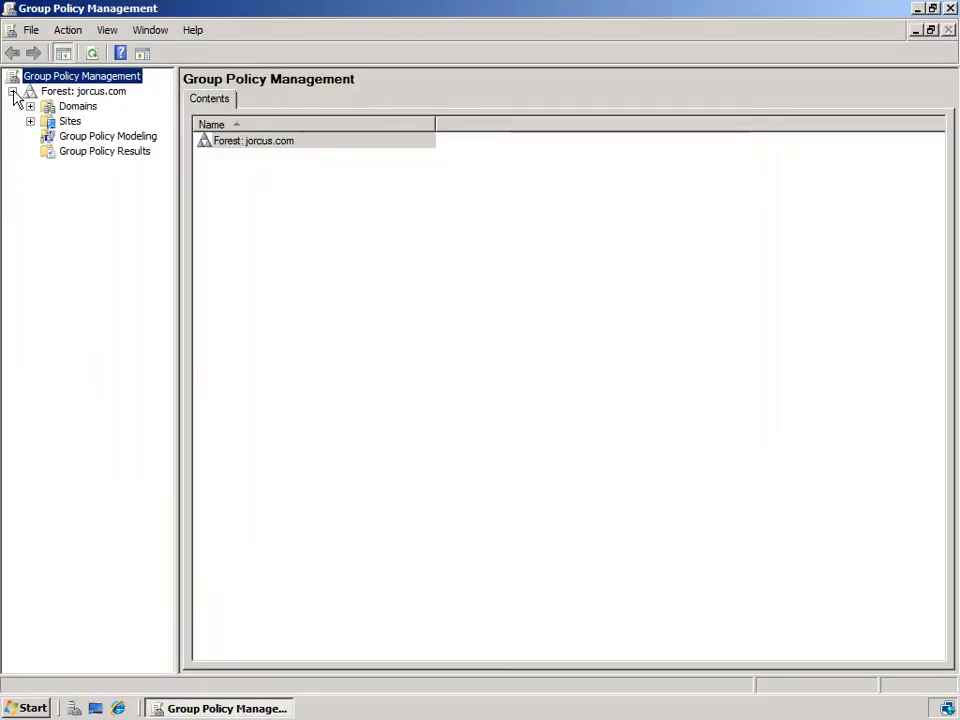
click(30, 106)
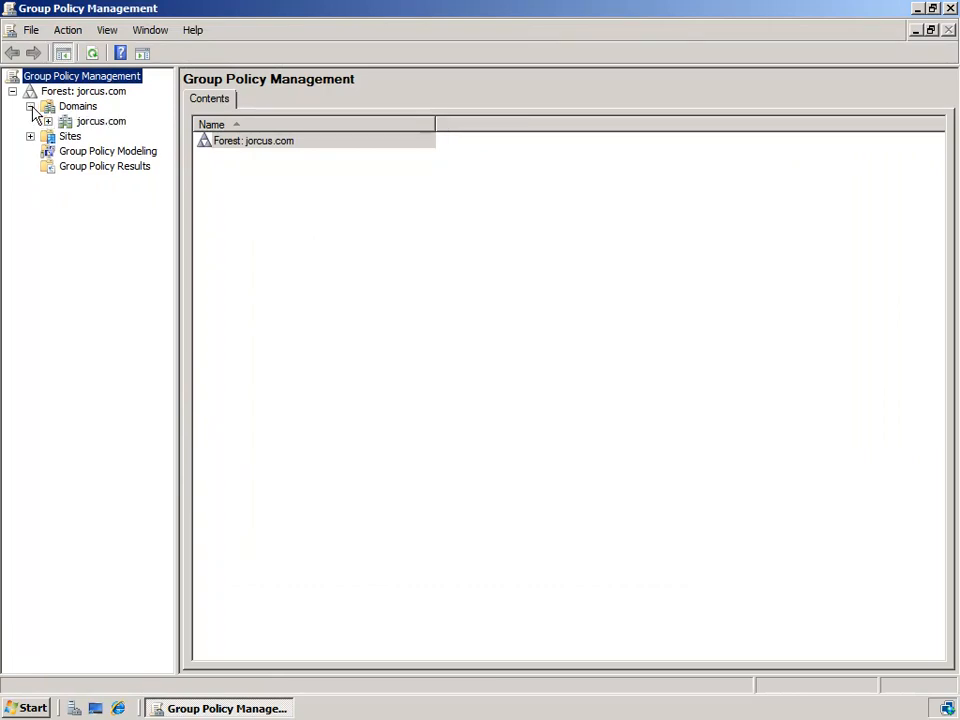
click(48, 121)
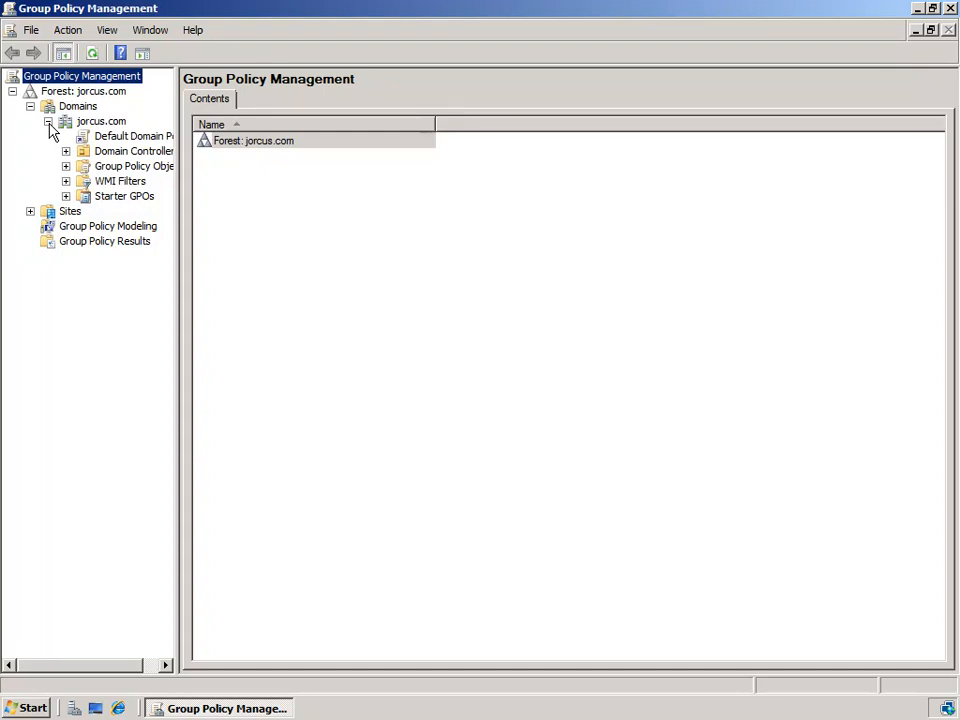
- Open Default Domain Policy in a maximized Group Policy Management Editor with a wider tree pane
right_click(111, 138)
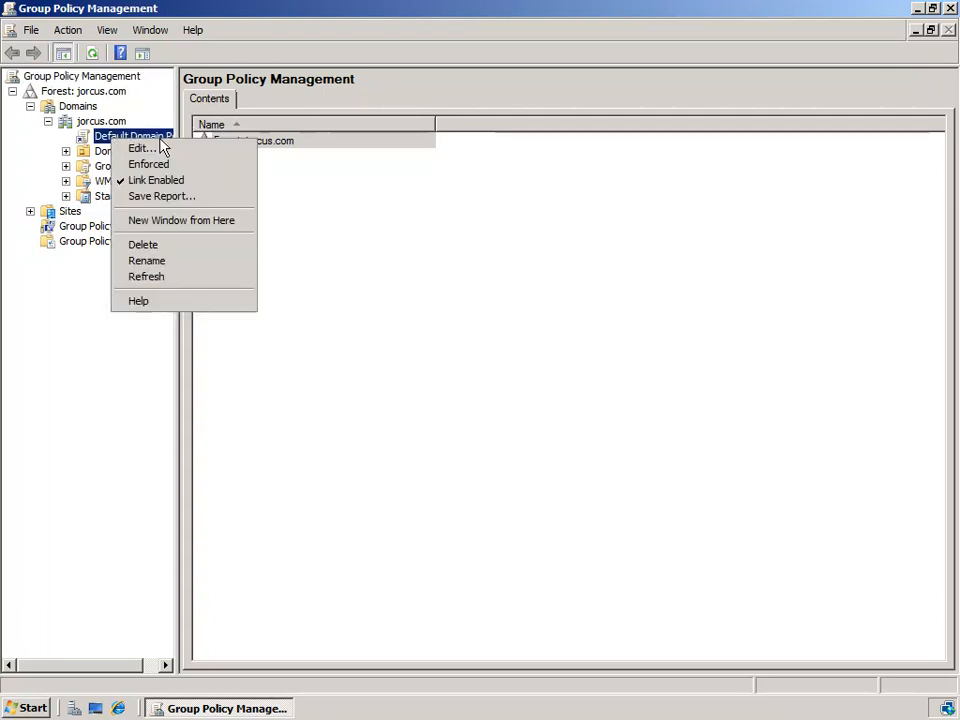
click(176, 149)
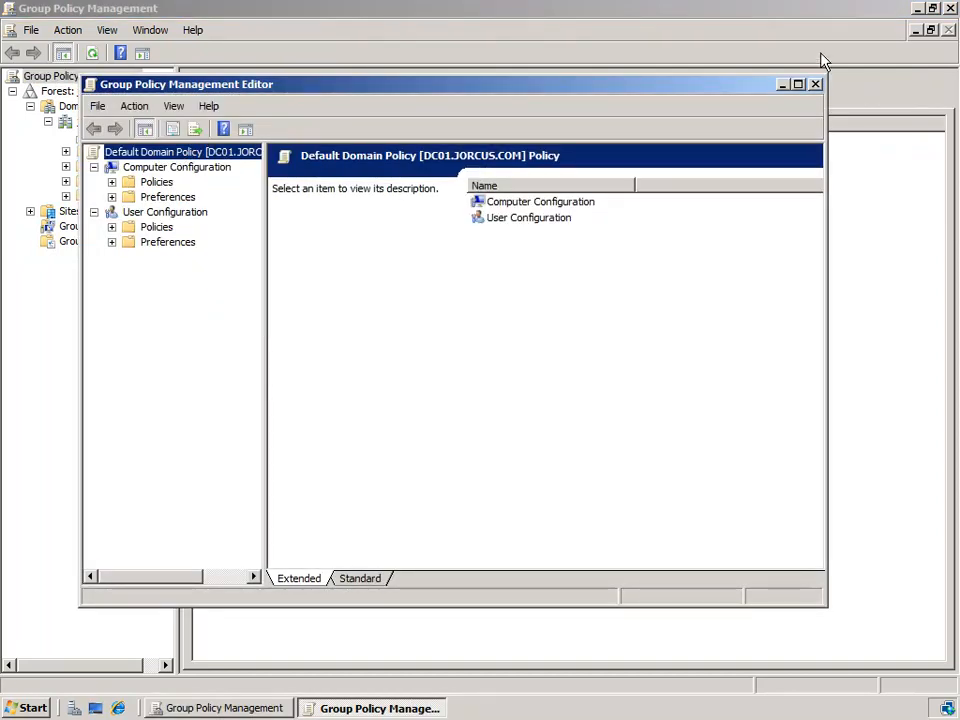
click(797, 84)
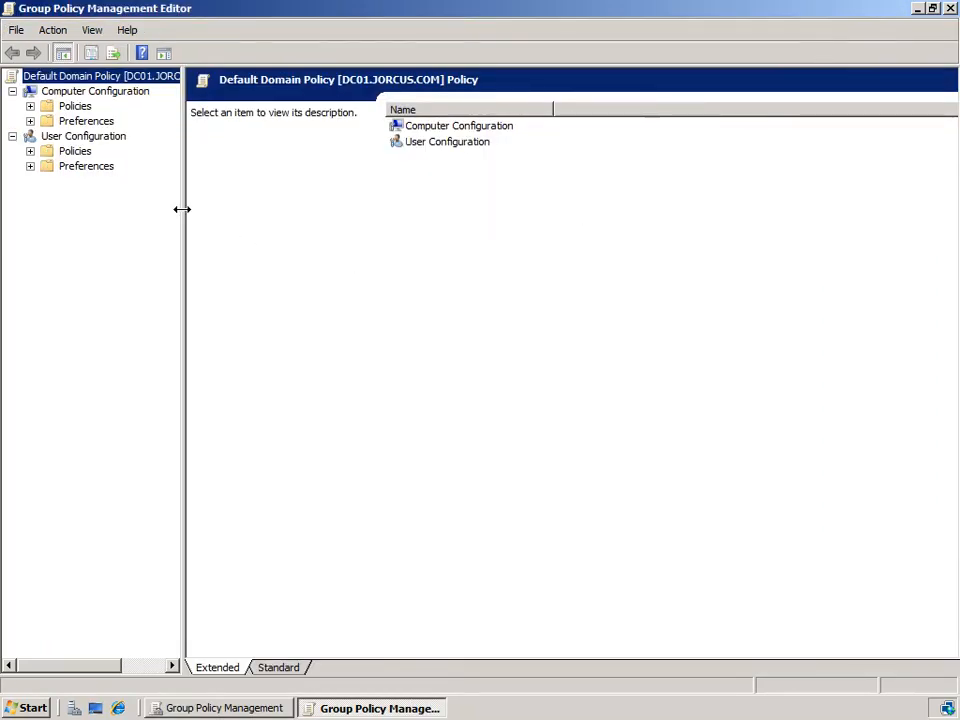
drag(182, 209, 245, 209)
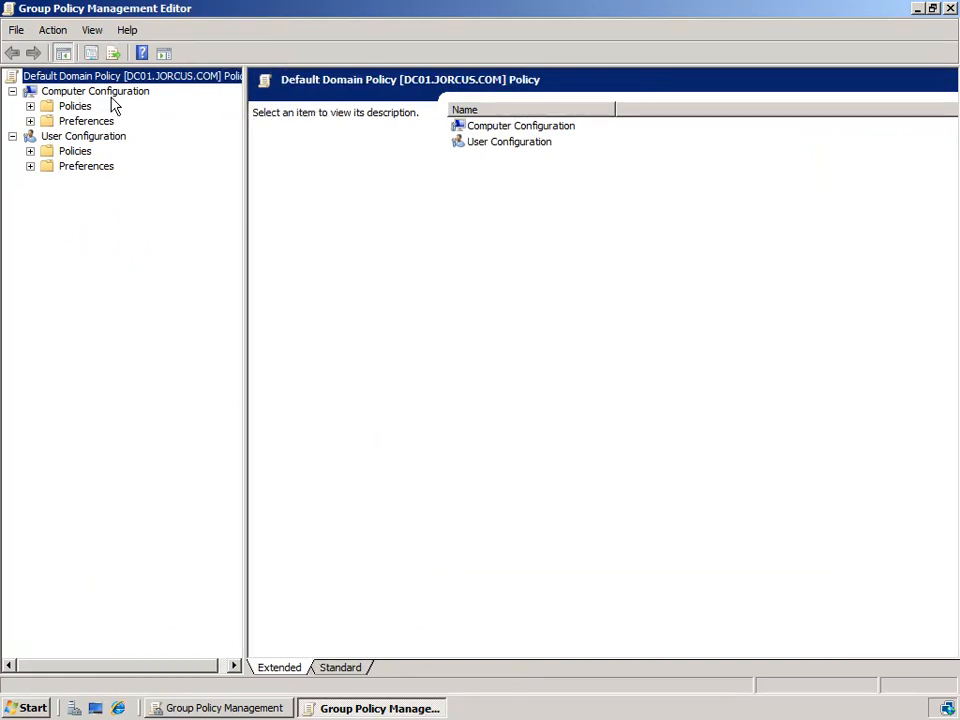
- Expand Computer Configuration Policies > Windows Settings > Security Settings
click(30, 106)
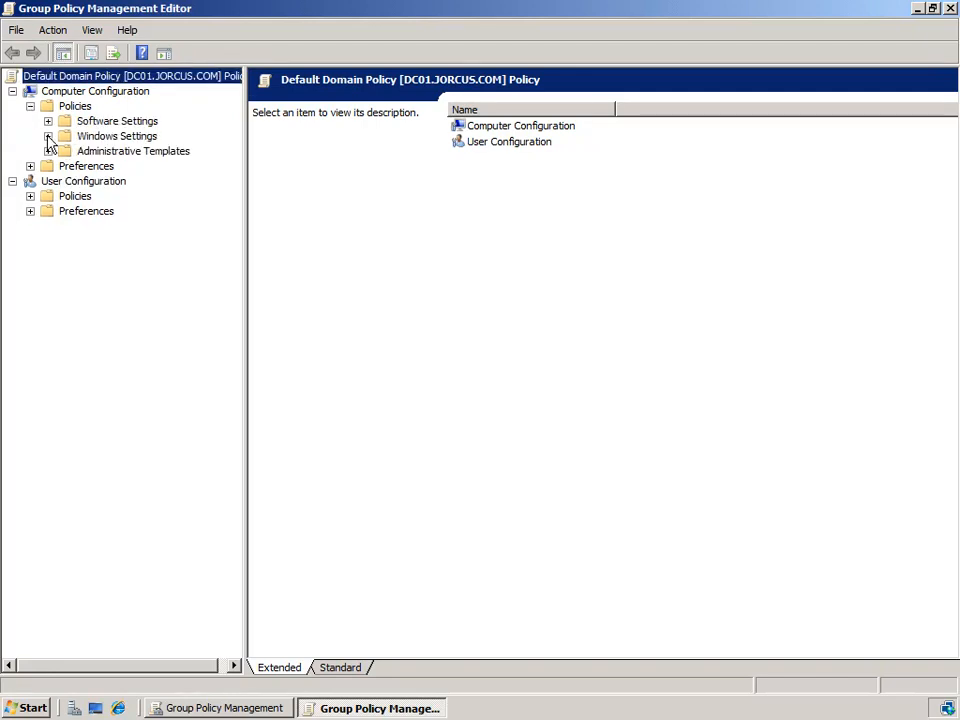
click(48, 136)
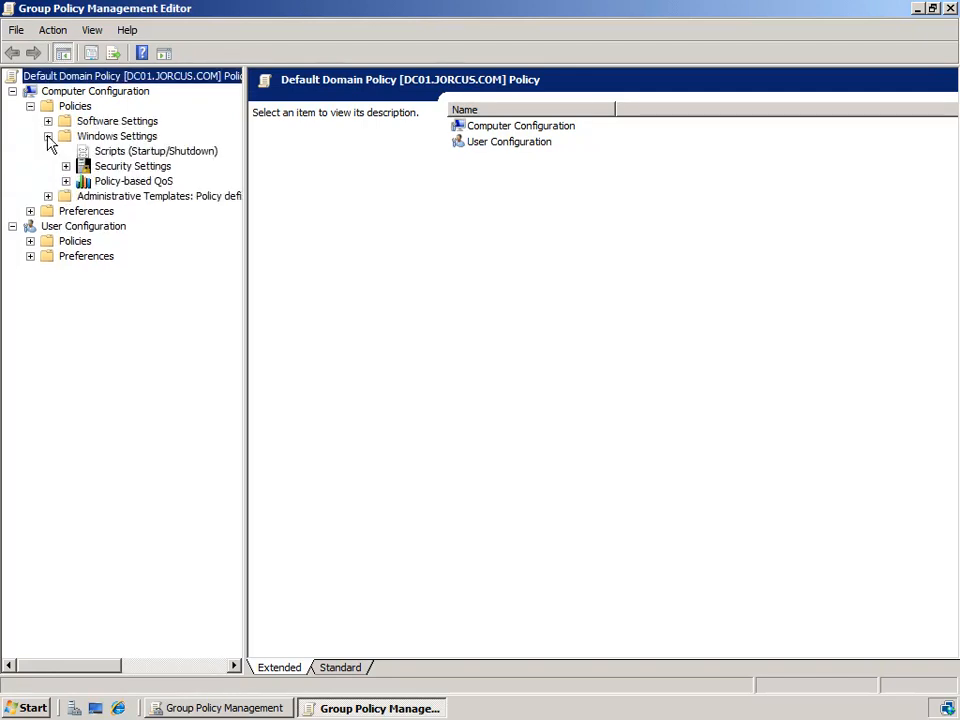
click(66, 166)
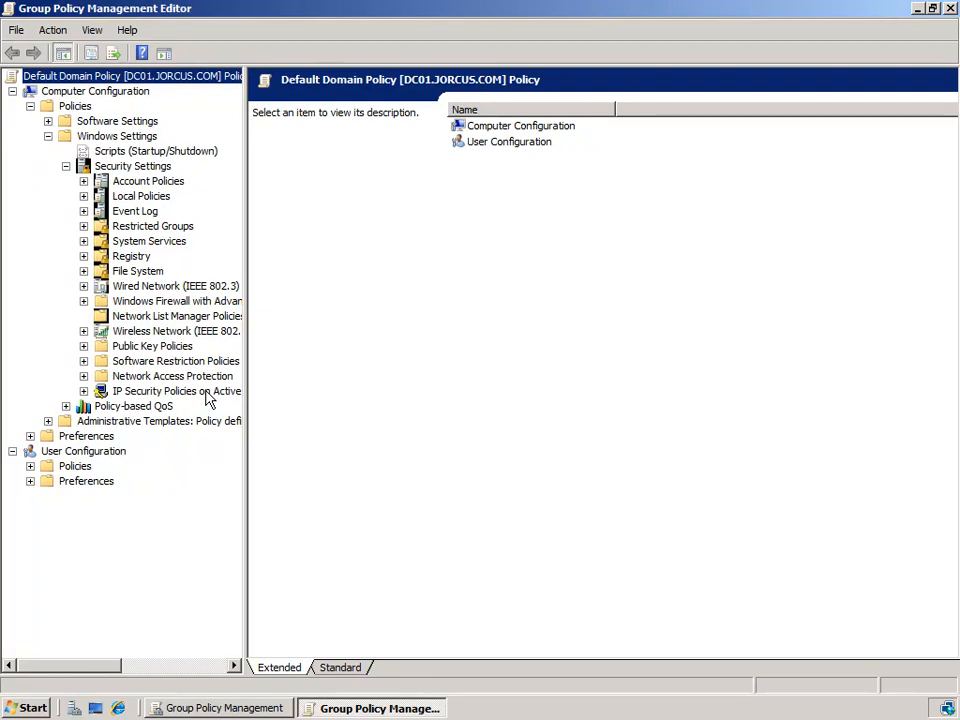
click(33, 710)
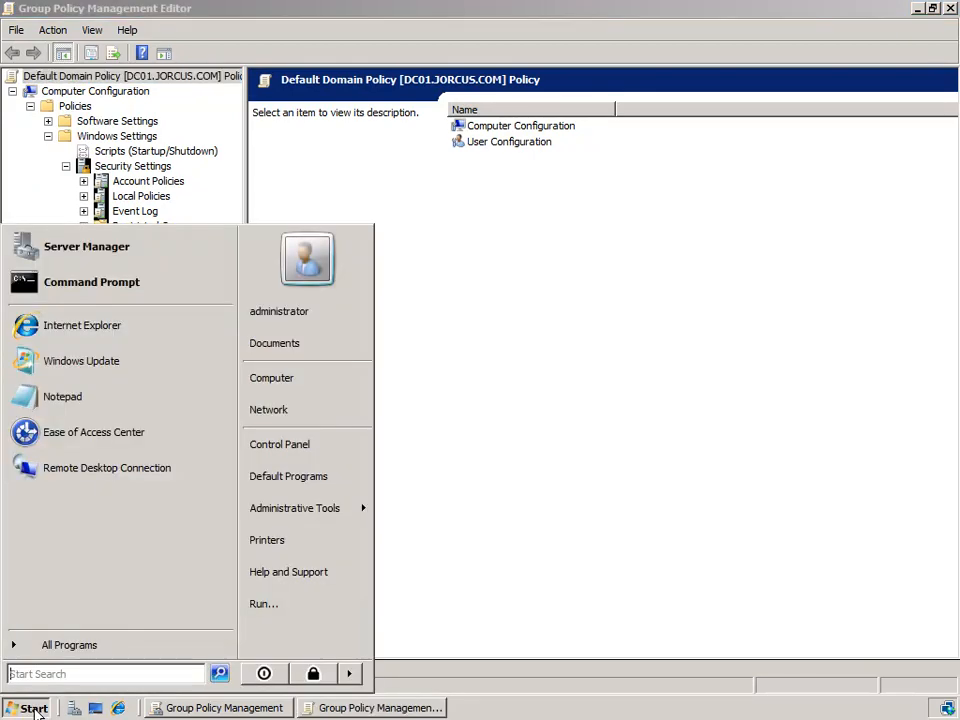
mouse_move(306, 516)
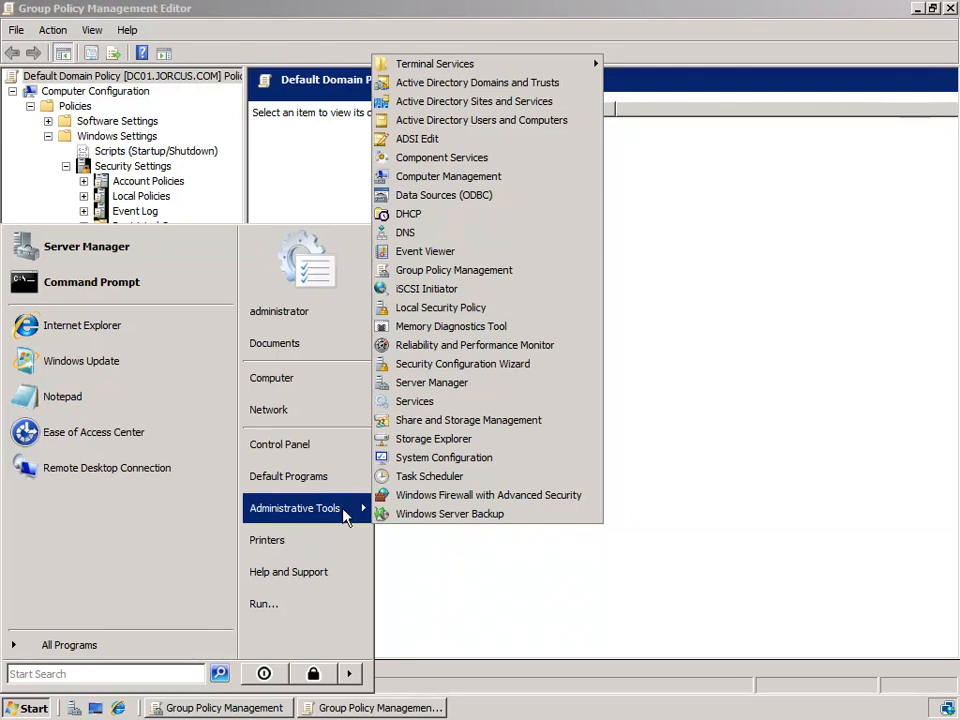
click(488, 313)
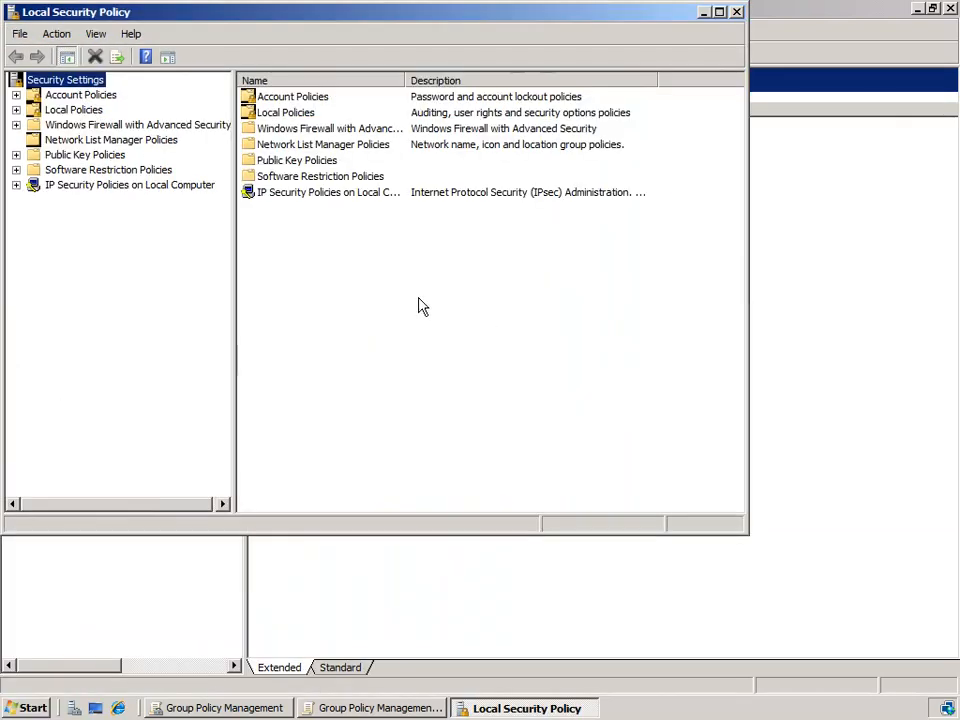
click(130, 188)
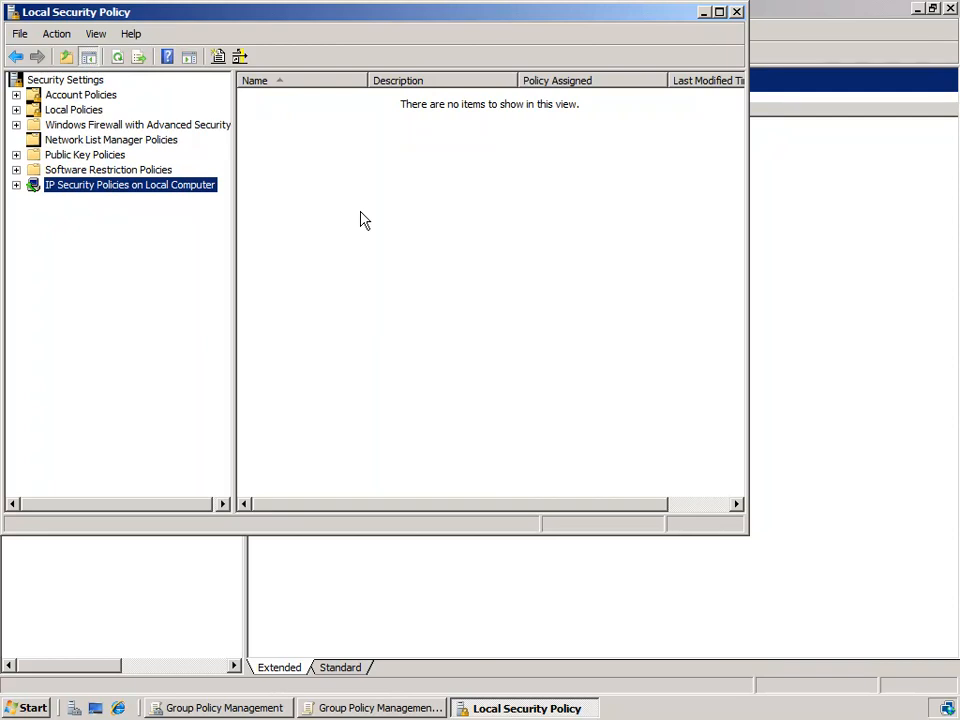
click(737, 13)
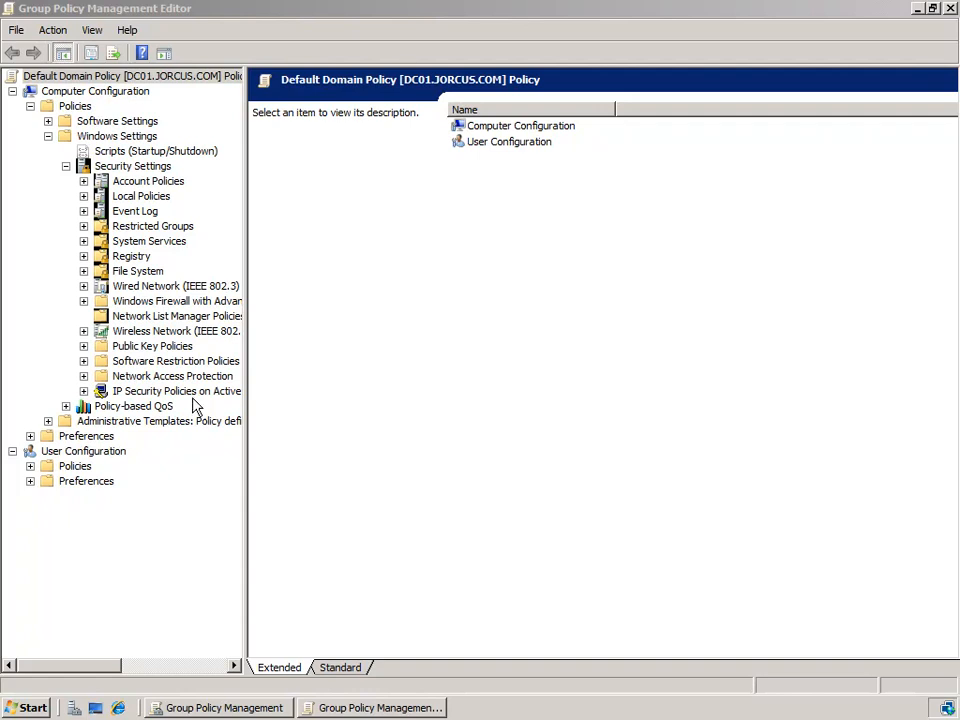
- Show IP Security Policies on Active Directory and resize the Name and Description columns
click(120, 396)
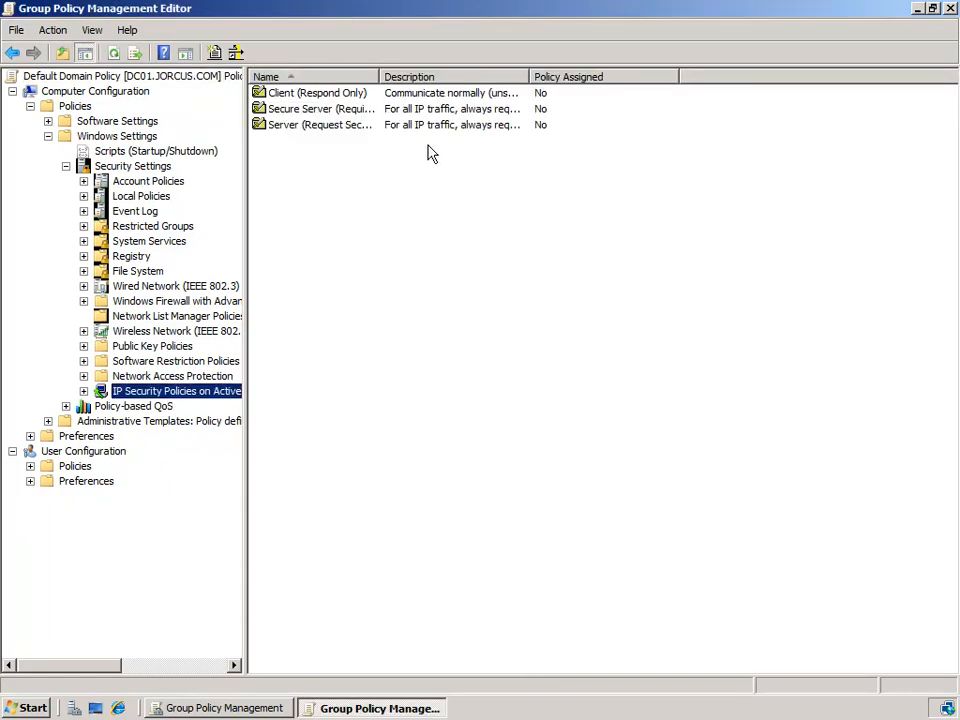
drag(380, 76, 498, 76)
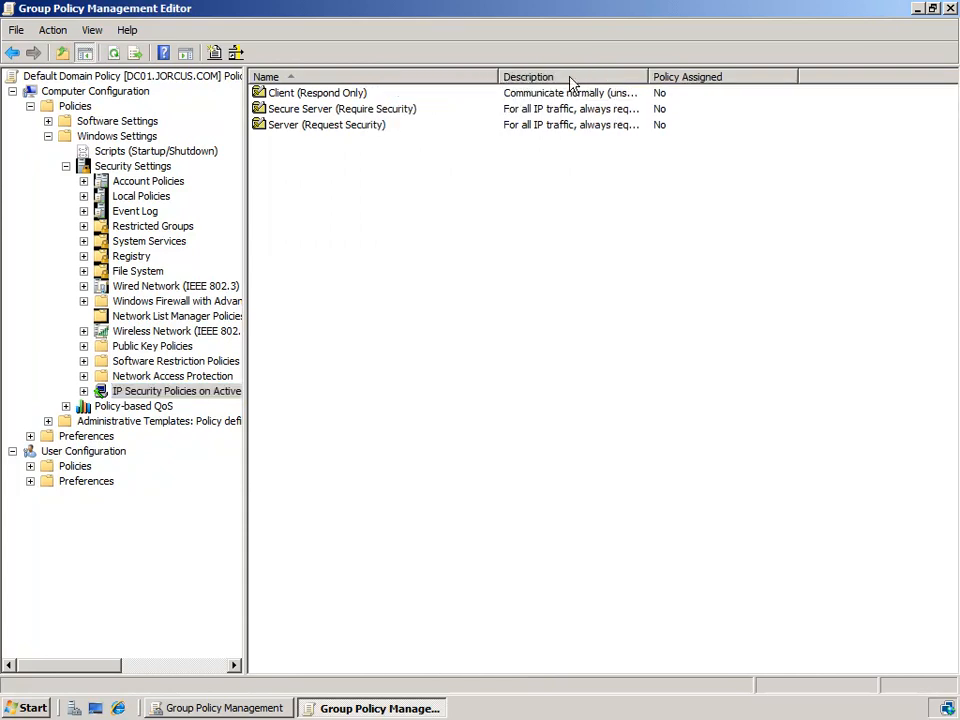
drag(647, 74, 807, 75)
drag(498, 76, 458, 77)
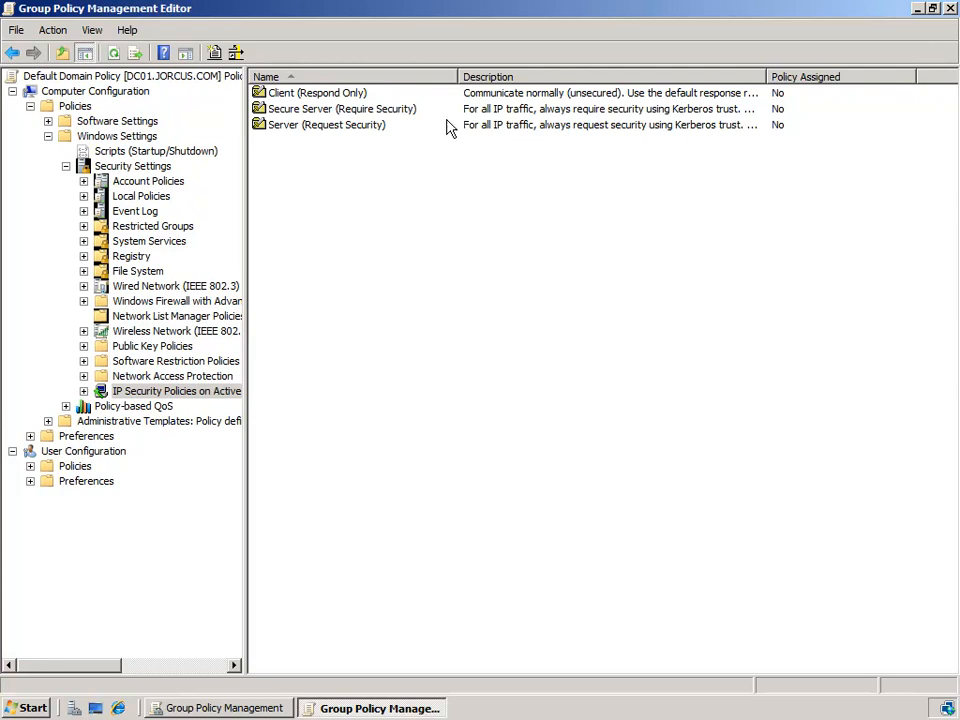
drag(456, 76, 438, 76)
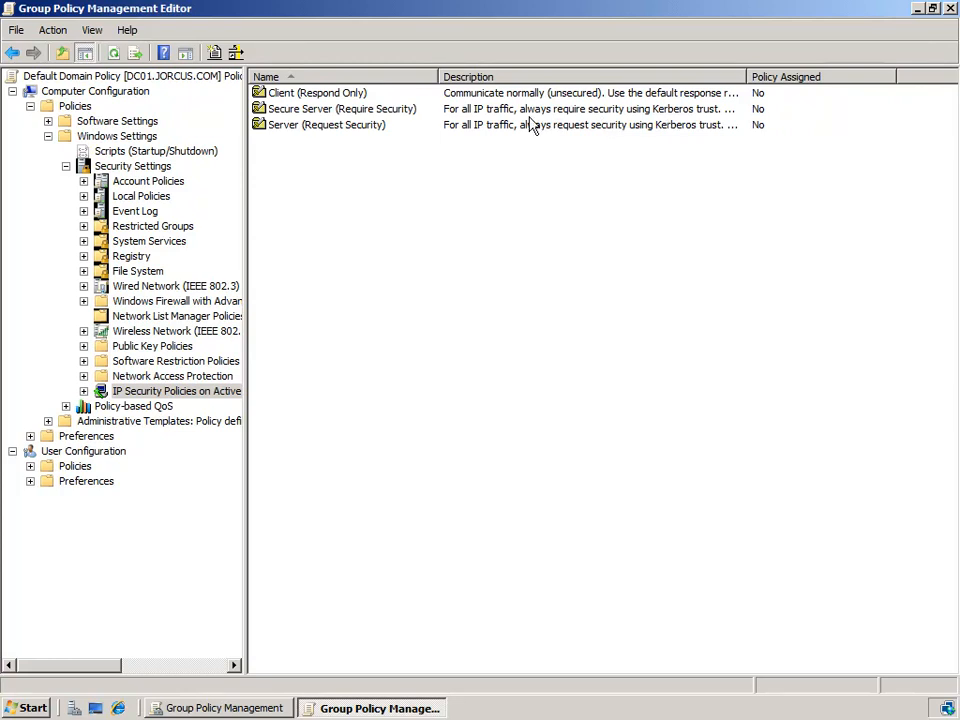
right_click(321, 93)
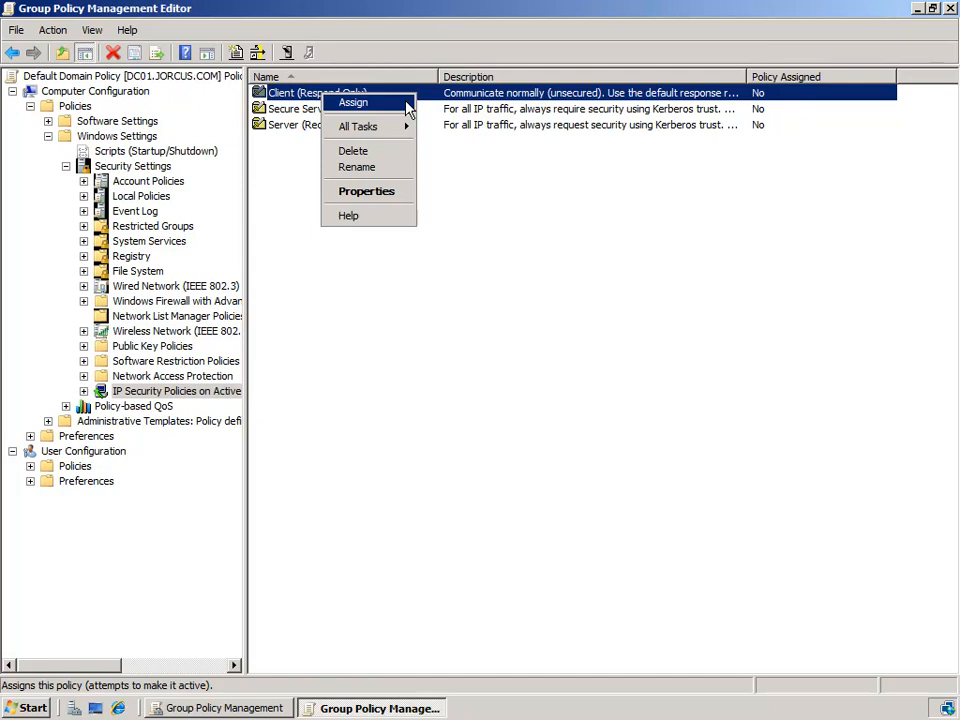
click(456, 156)
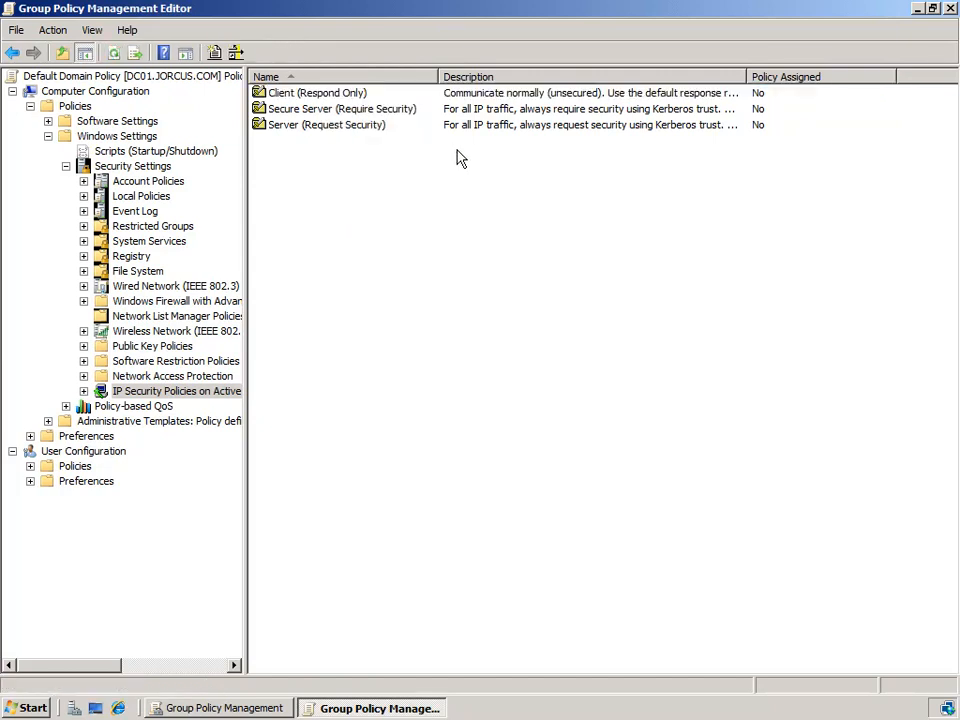
click(382, 96)
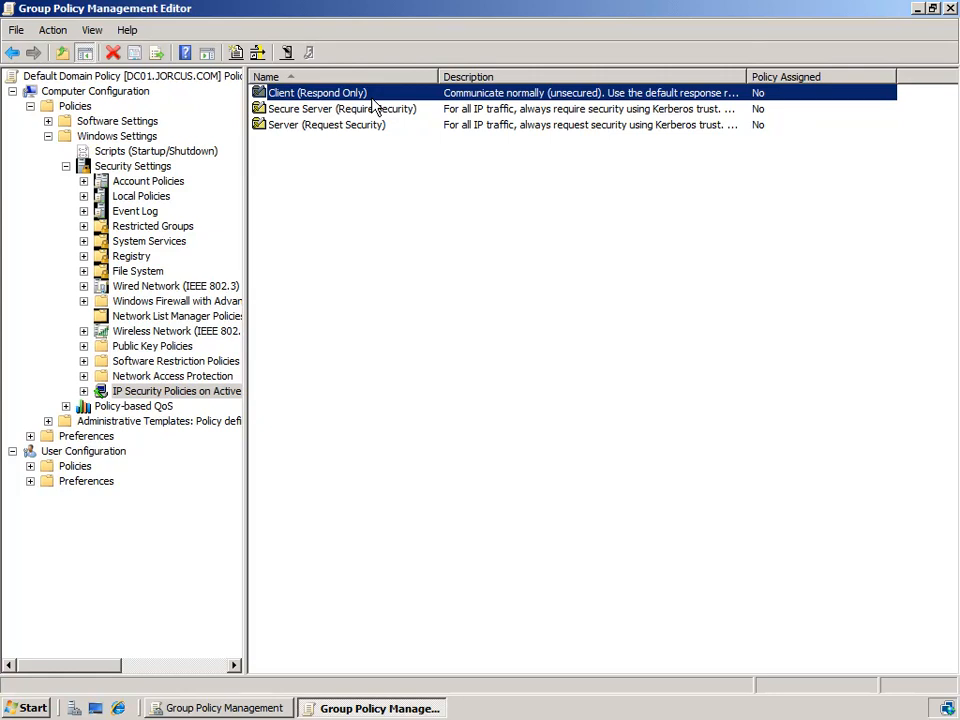
click(298, 128)
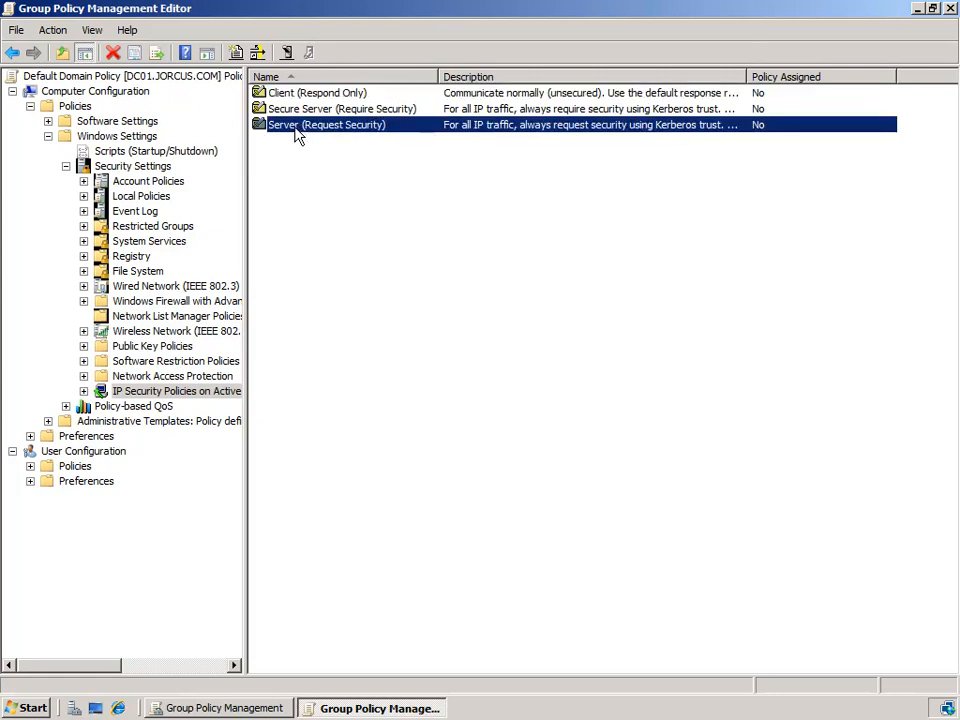
click(379, 97)
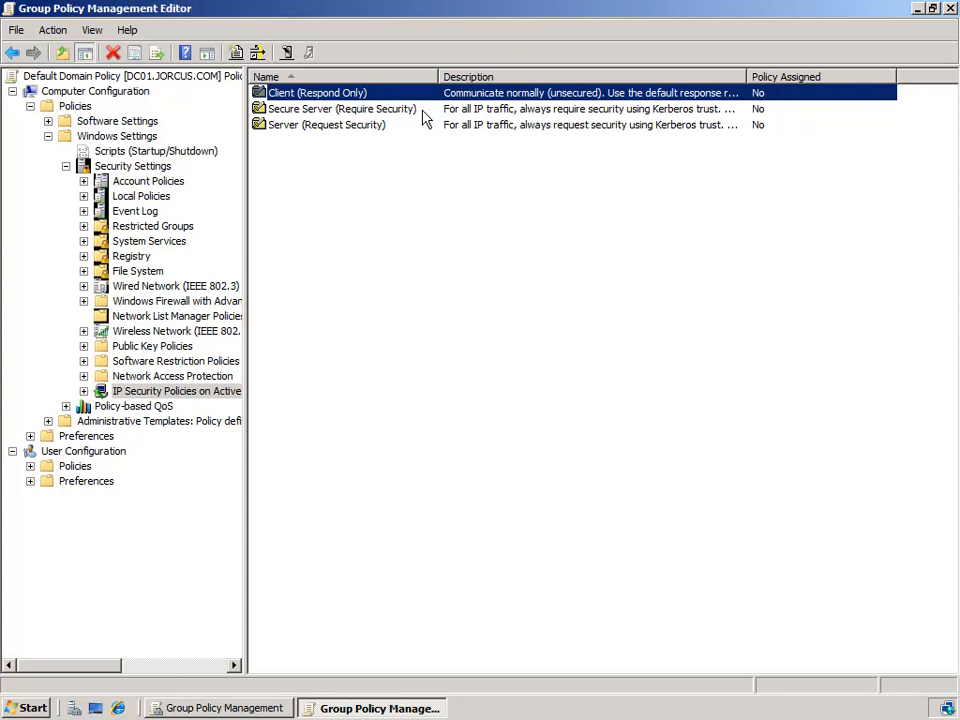
click(419, 112)
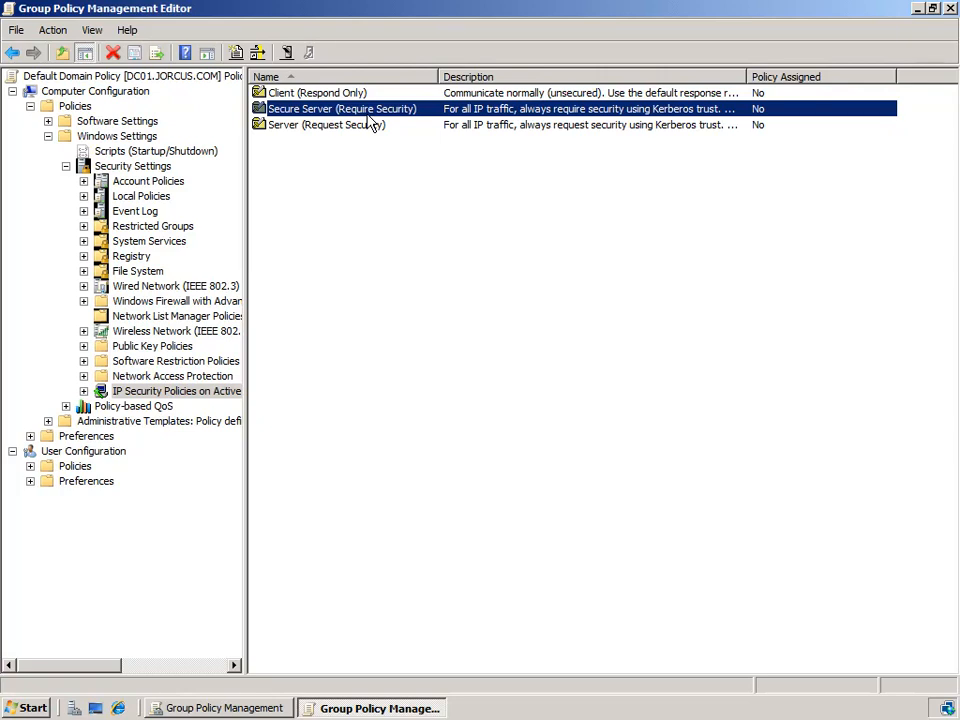
click(391, 128)
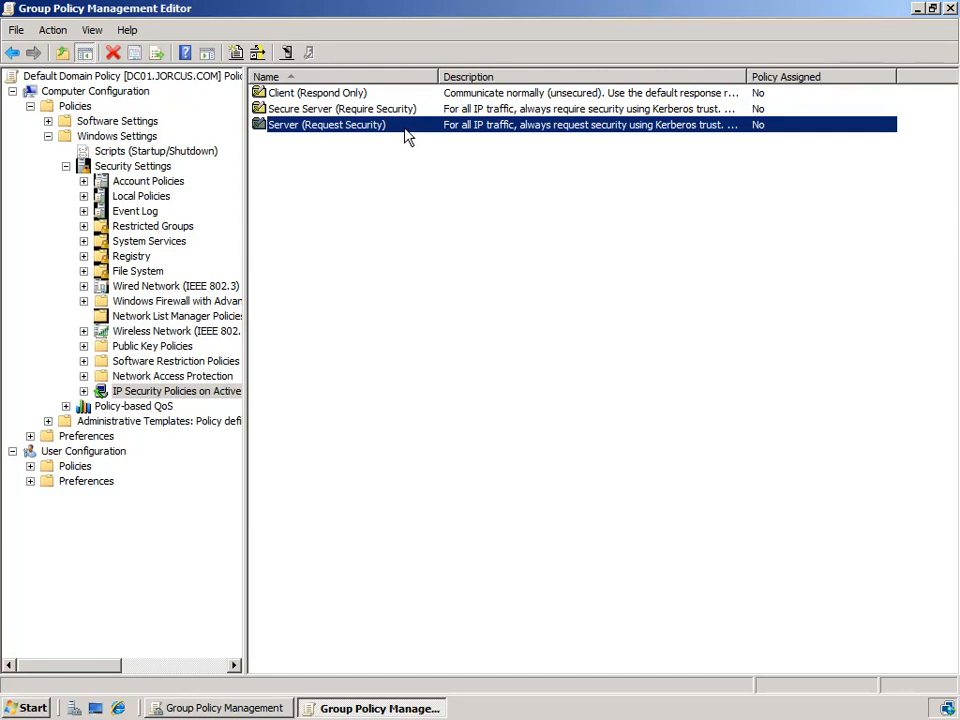
click(410, 118)
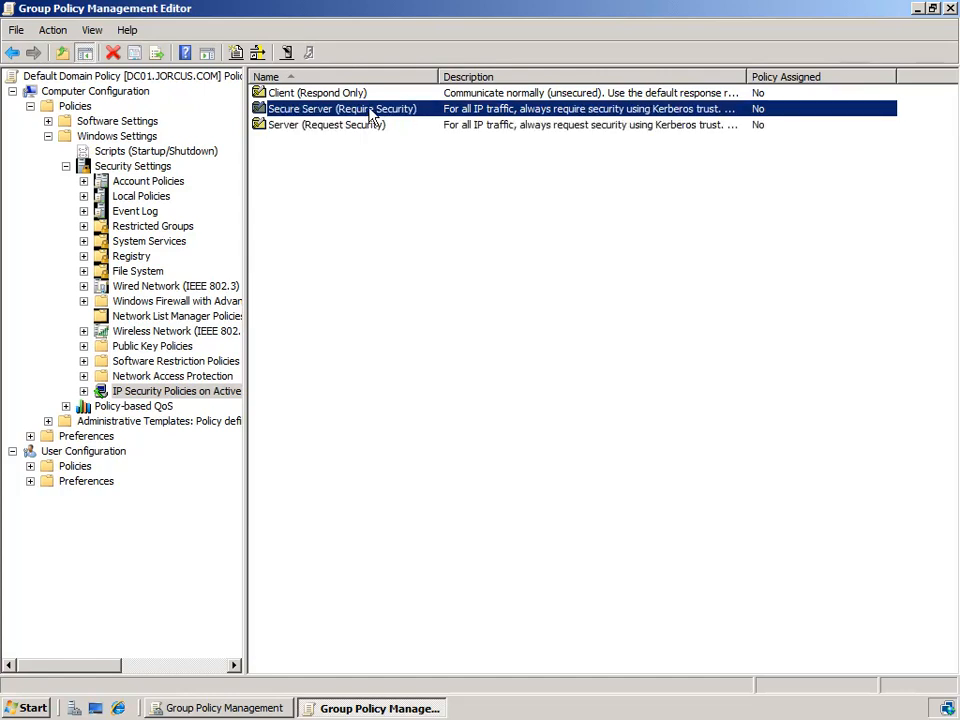
- Open the properties of the Secure Server (Require Security) policy
double_click(394, 118)
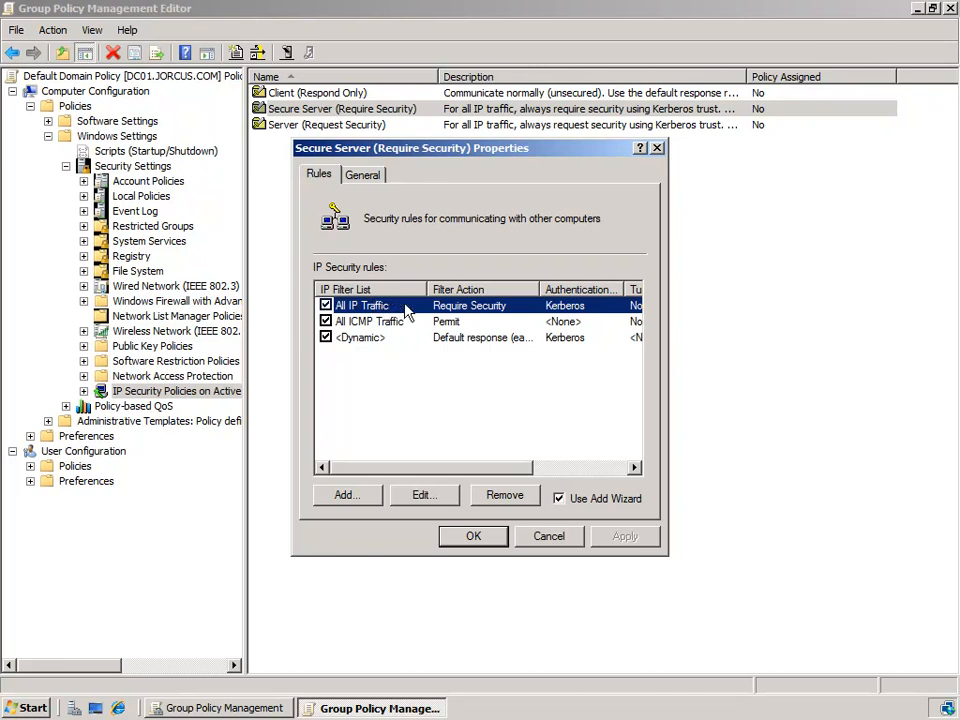
- Open the All IP Traffic rule in Edit Rule Properties
double_click(405, 306)
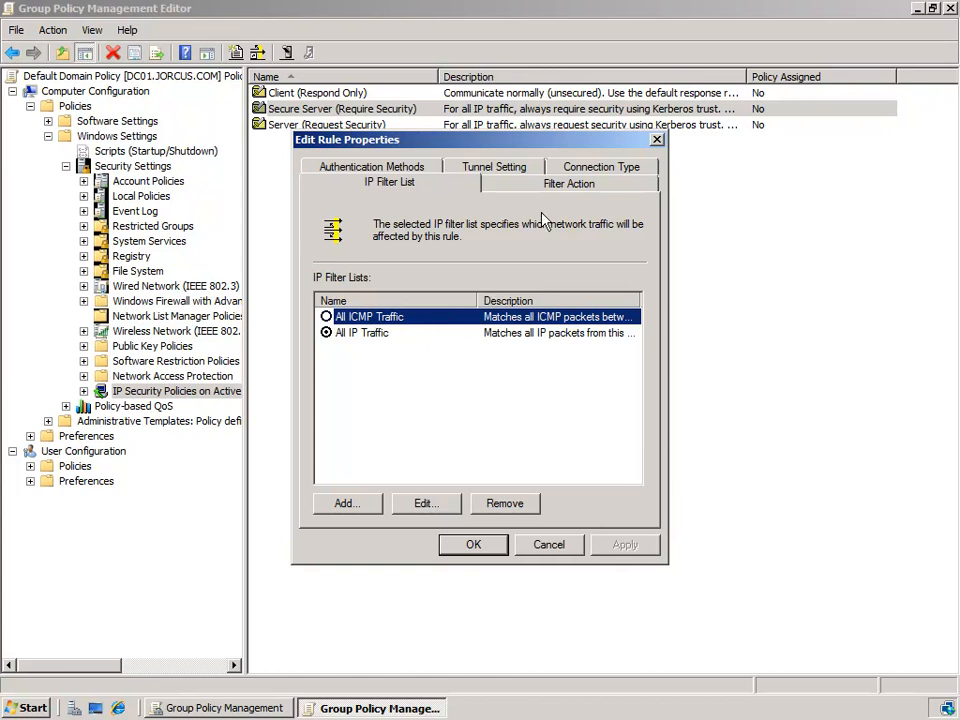
- Check the rule's Require Security filter action, then cancel both dialogs unchanged
click(568, 183)
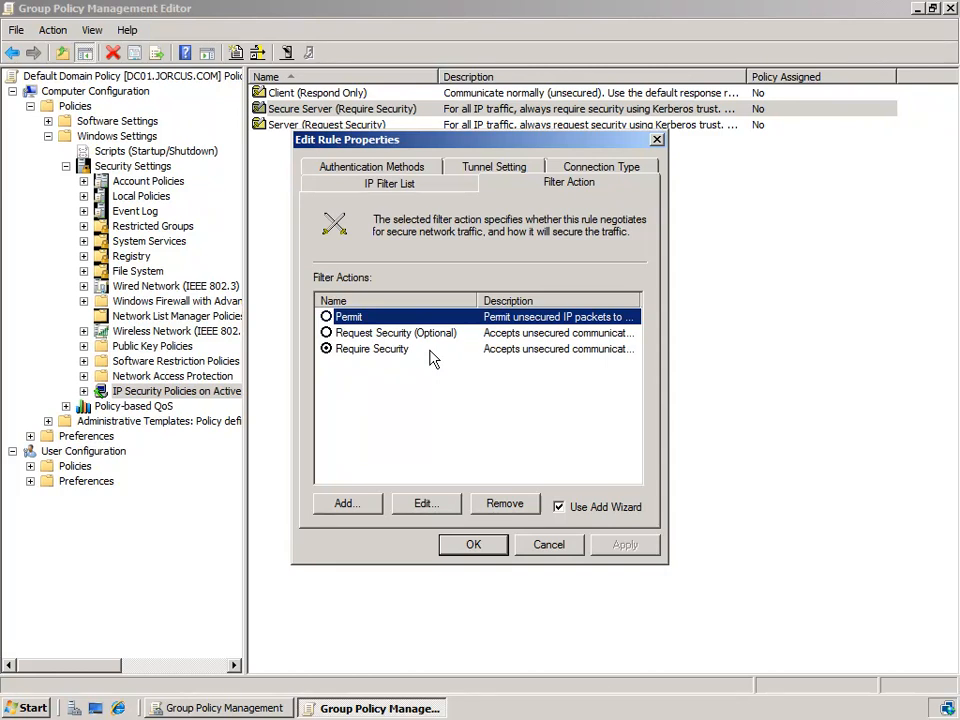
click(543, 545)
click(545, 537)
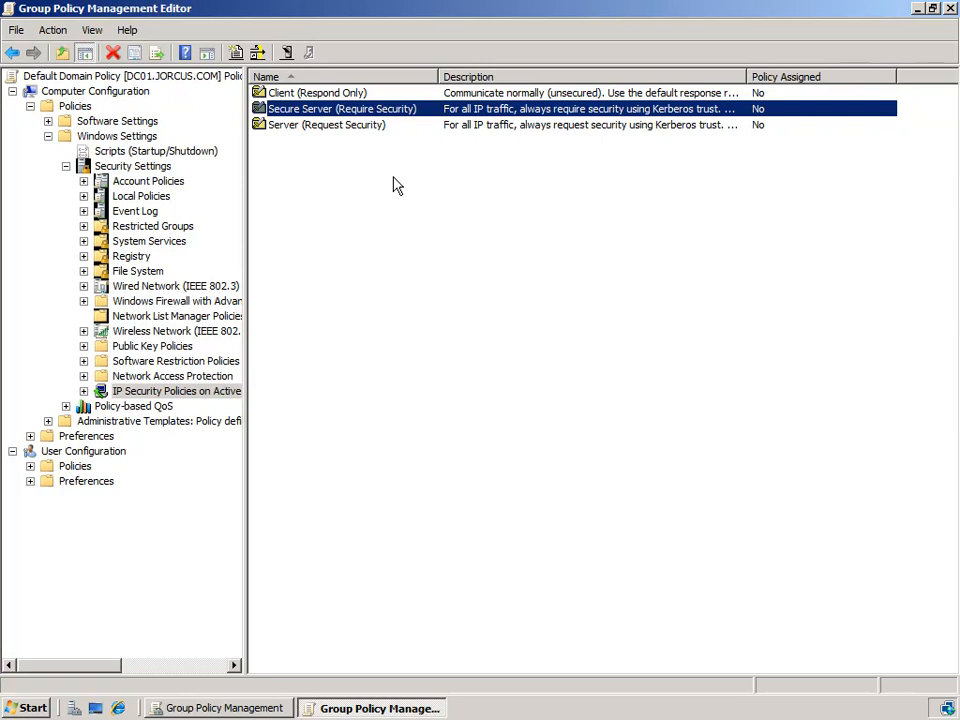
- Bring up the context menu of IP Security Policies on Active Directory
right_click(158, 394)
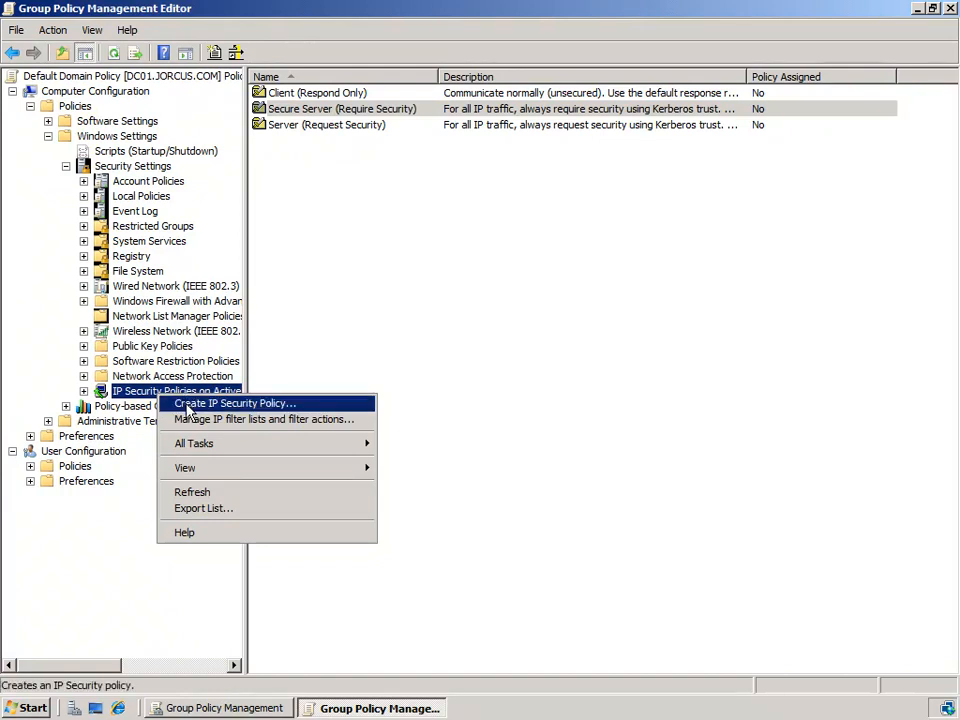
- Choose Create IP Security Policy and pass the wizard's welcome page
click(294, 404)
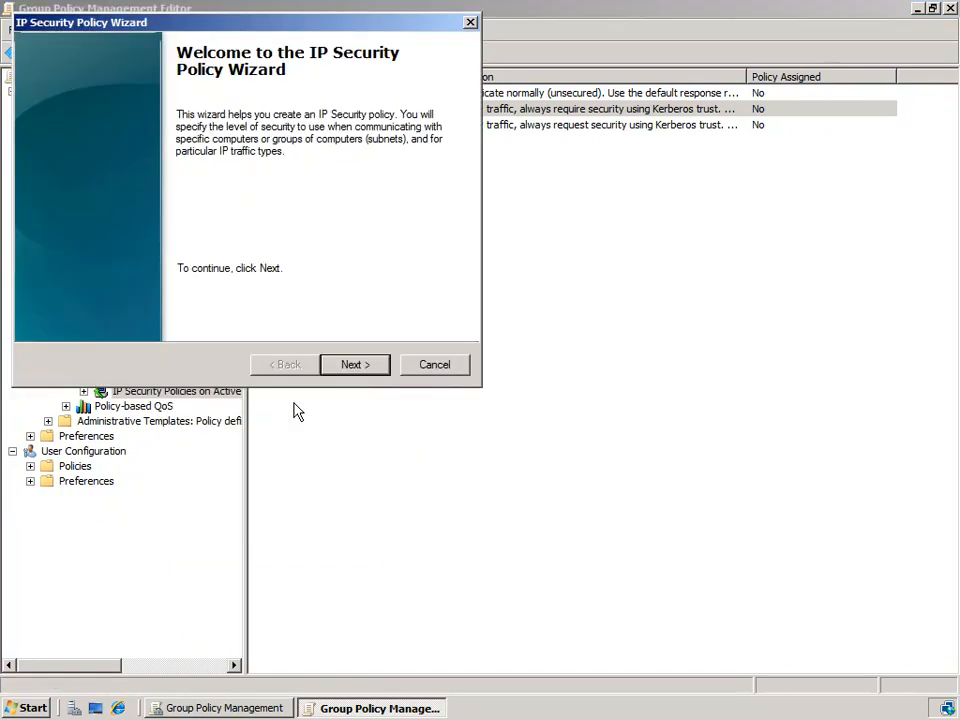
click(357, 368)
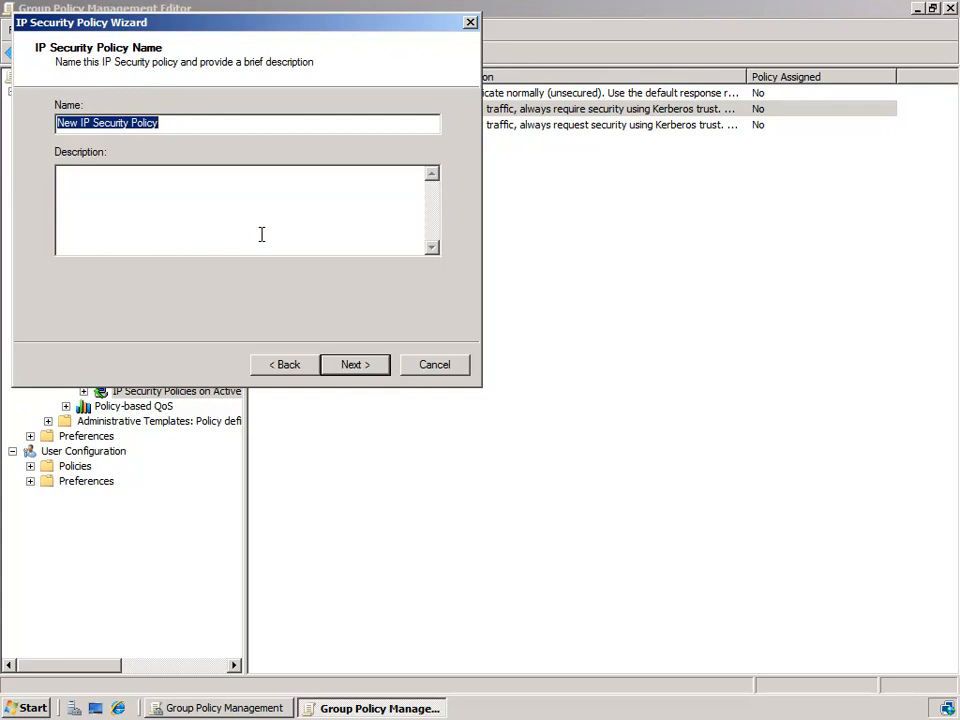
- Name the policy 'IPSec with' plus the user's PC, paste the DC01 description, and continue
text(IPSec)
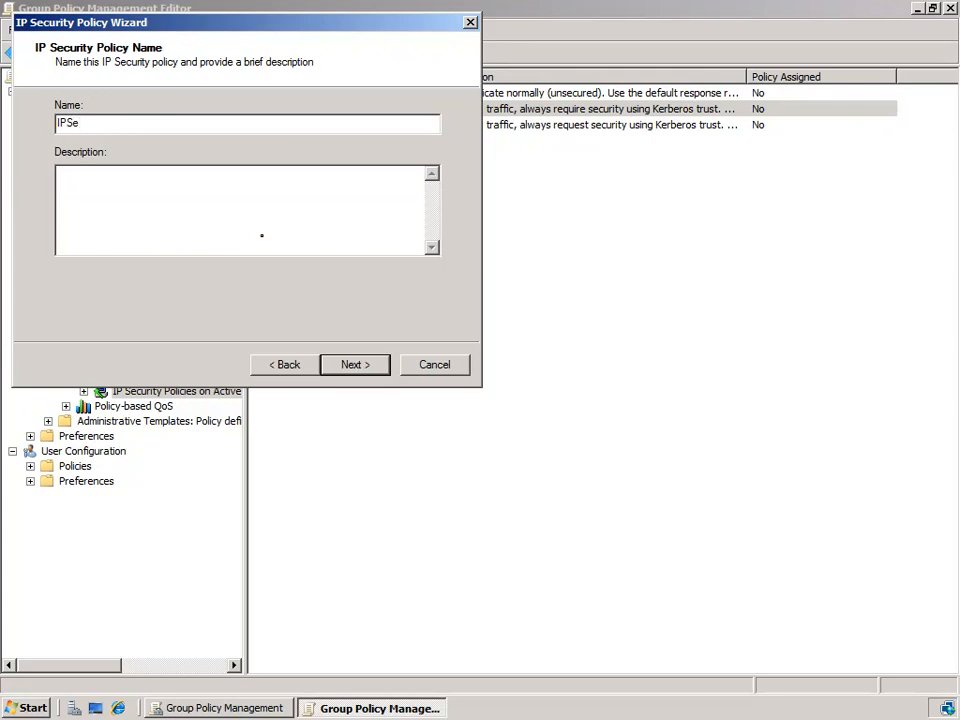
text(with Jordan's PC)
click(246, 215)
text(This policy is to secure the communication between Jordans PC and this Server DC01. This is required so Jordan can transmit confidential documents securely.)
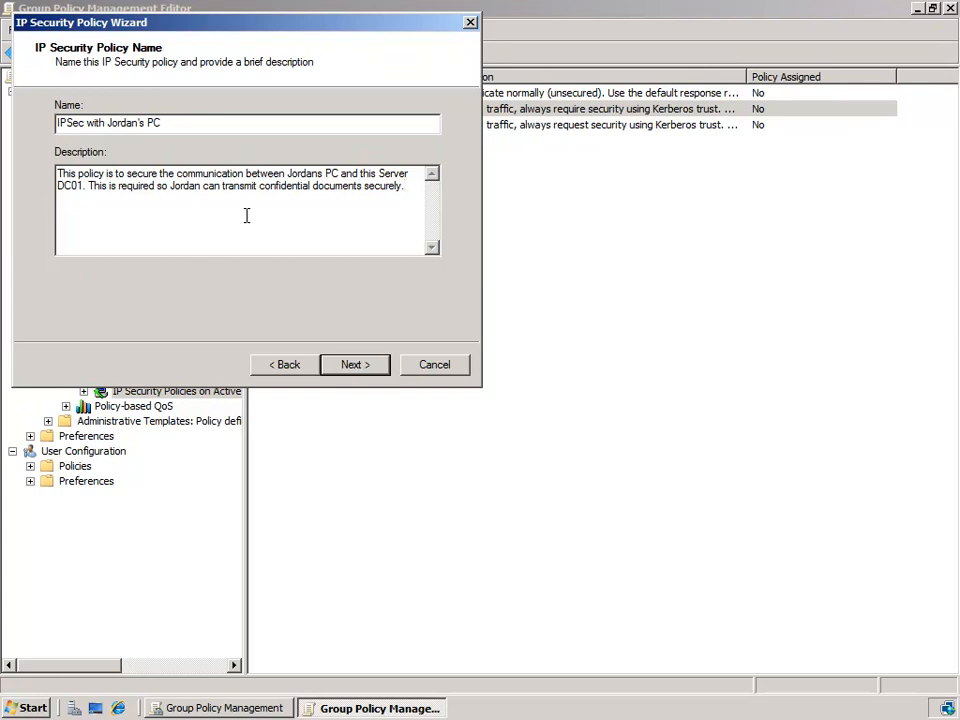
click(360, 364)
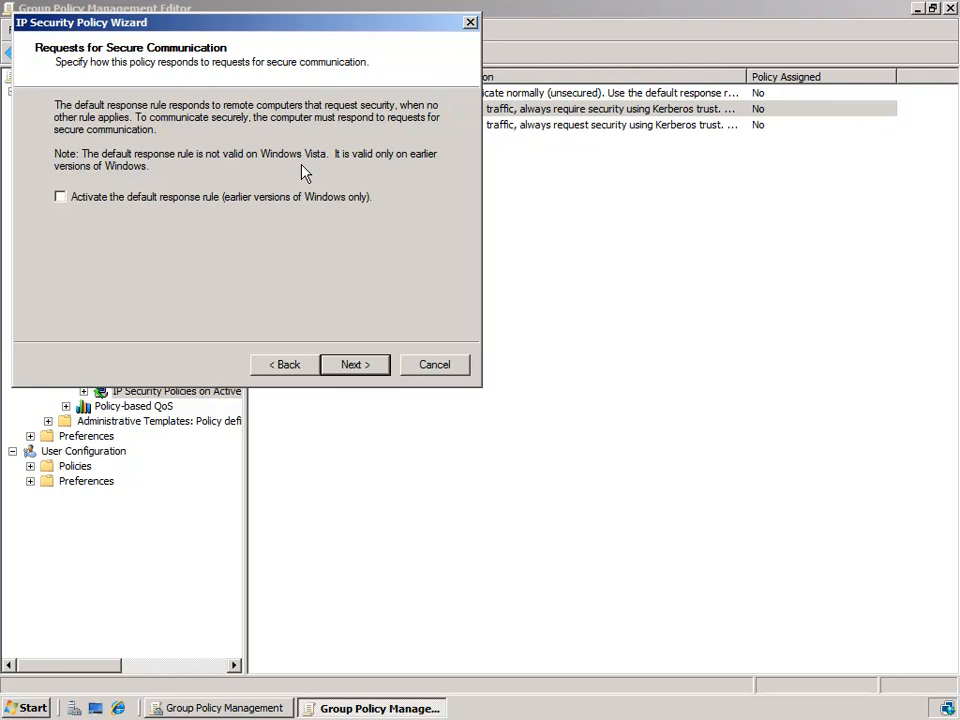
- Enable 'Activate the default response rule' and proceed to the authentication method page
click(193, 199)
click(350, 366)
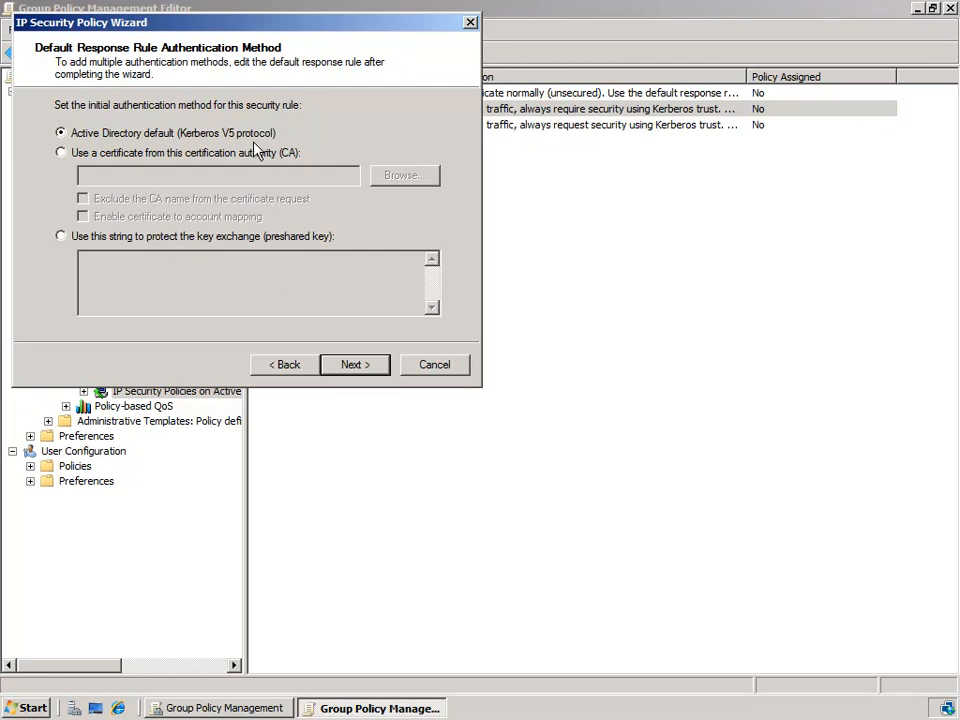
- Accept Active Directory default (Kerberos V5) authentication and advance to the wizard's Completing page
click(368, 368)
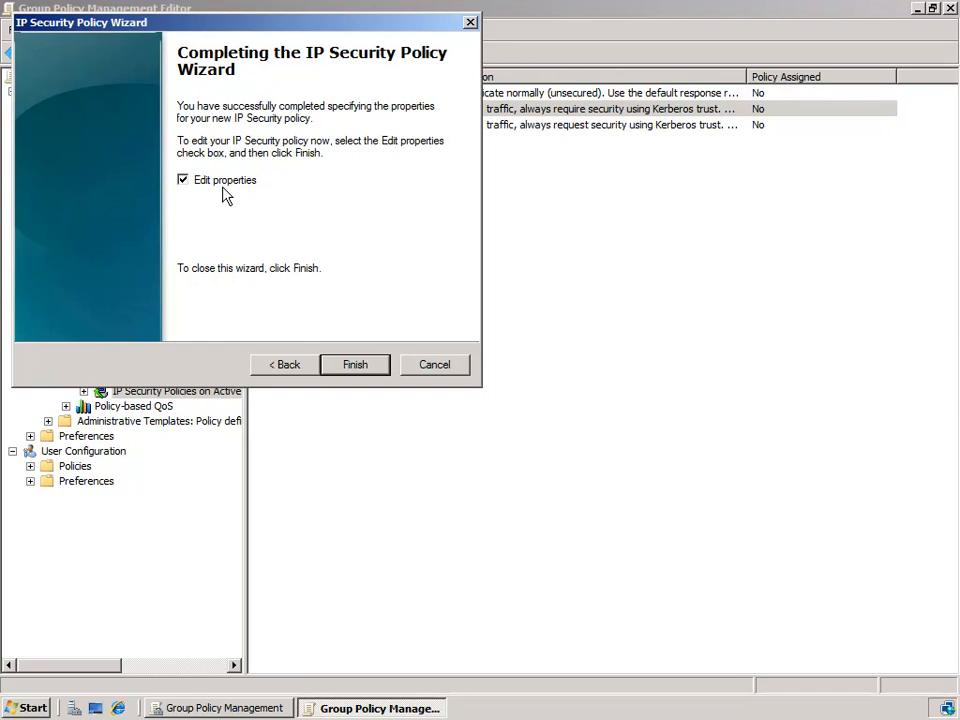
- Finish the policy wizard, disable the <Dynamic> default response rule, and begin adding a new rule
click(355, 365)
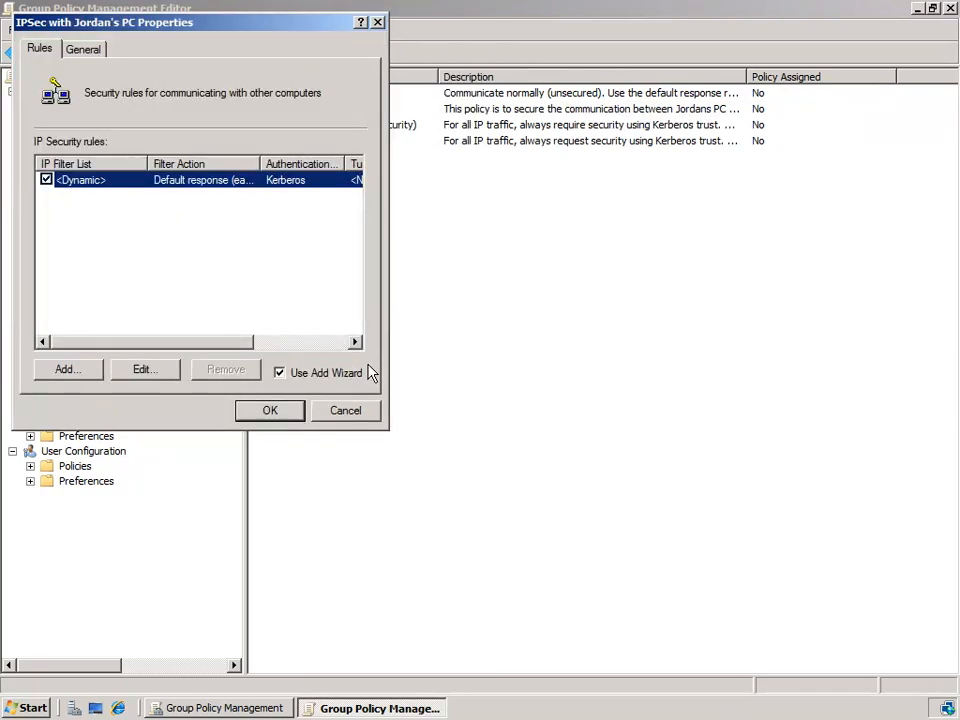
click(46, 180)
click(66, 370)
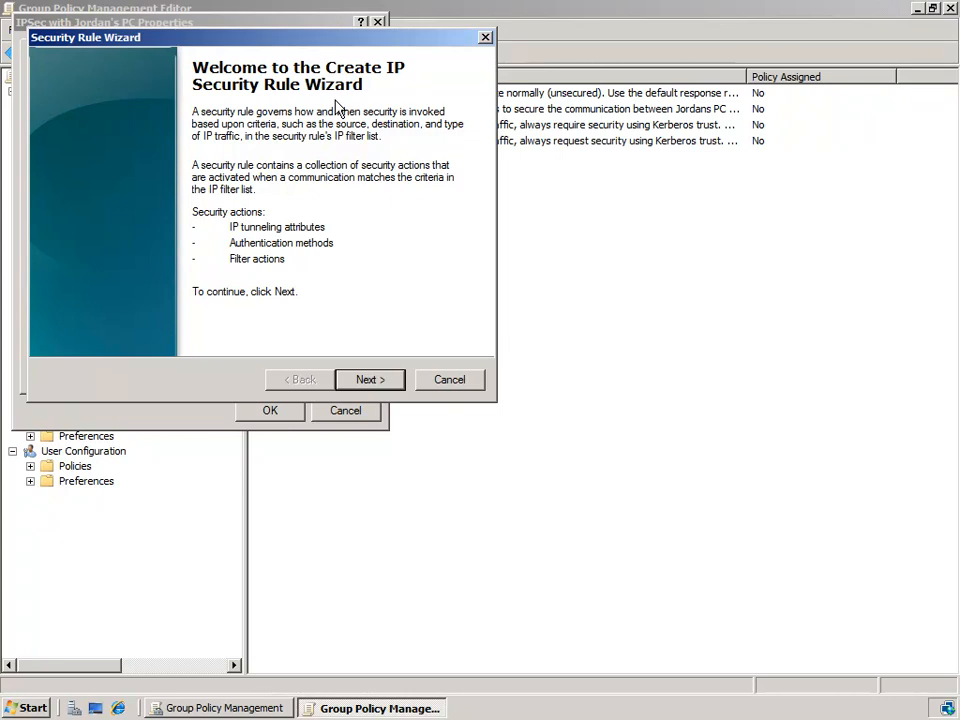
- Set the new rule to specify no tunnel endpoint and advance to the Network Type page
click(371, 380)
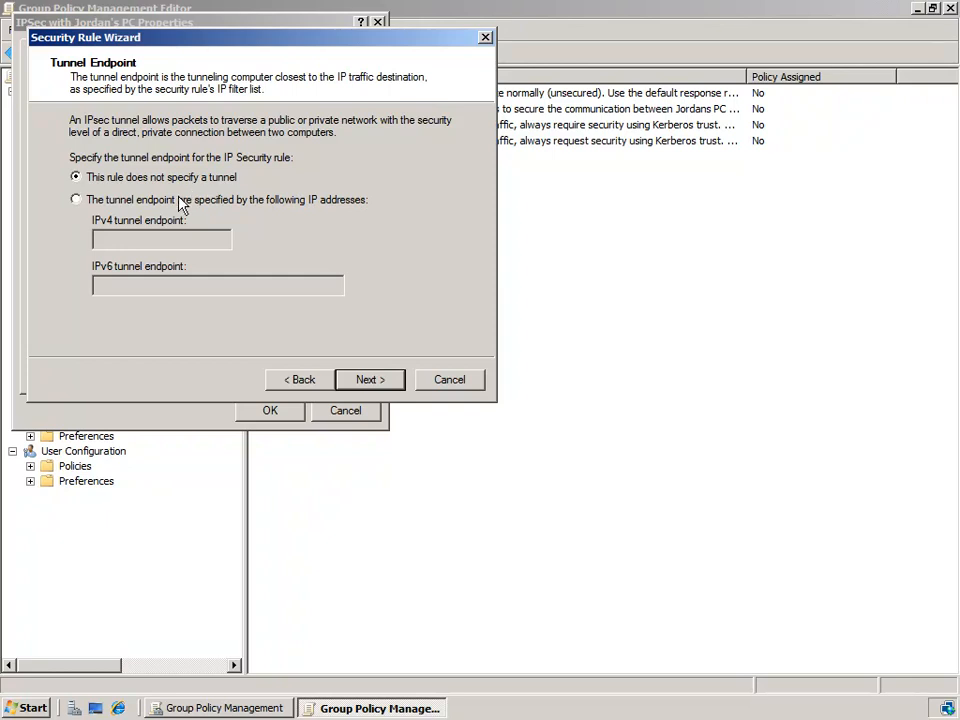
click(177, 201)
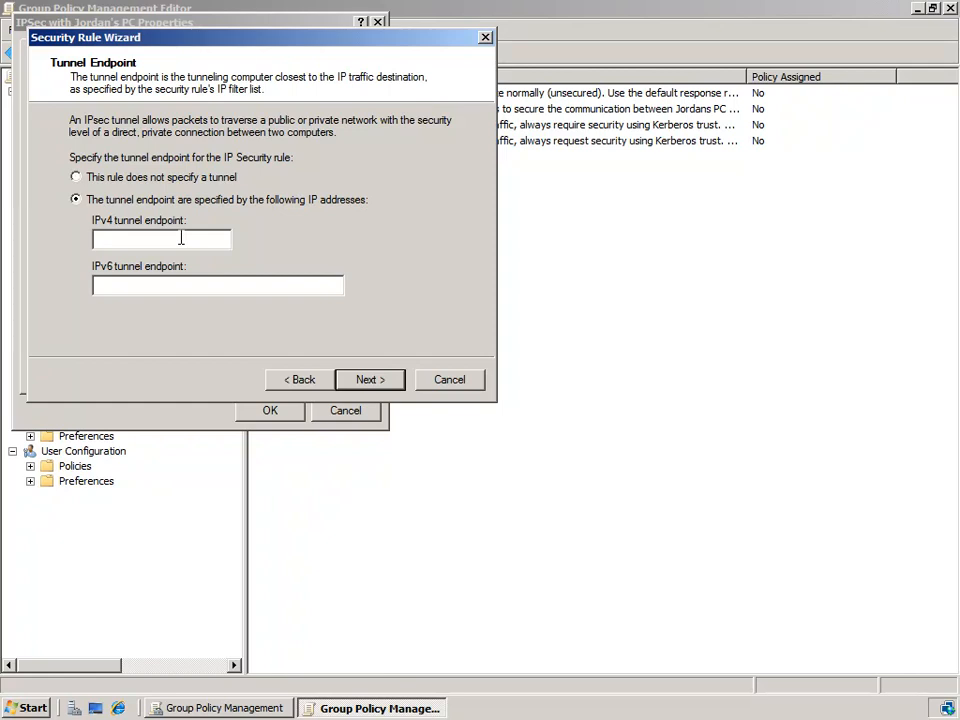
click(199, 180)
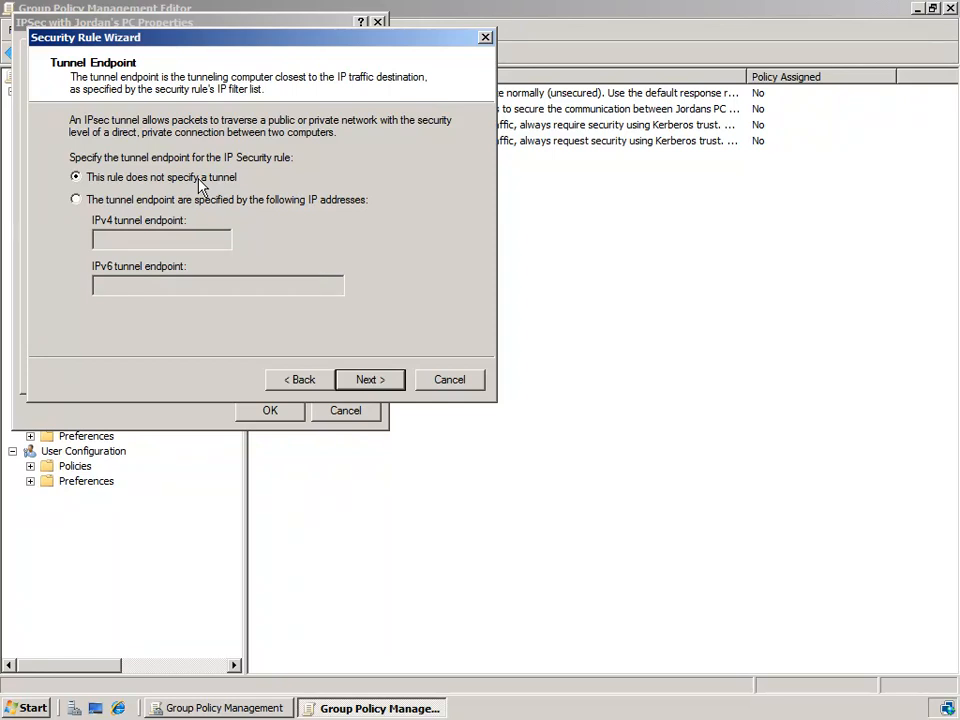
click(384, 390)
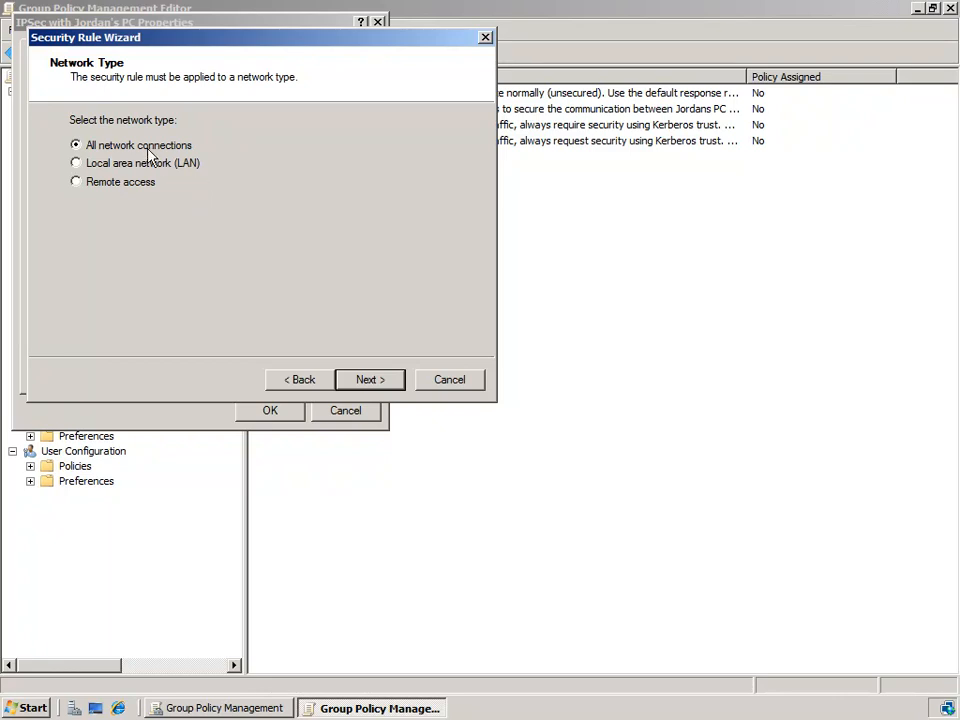
- Apply the rule to all network connections and reach the IP Filter List page, dismissing the missing-list warning
click(375, 388)
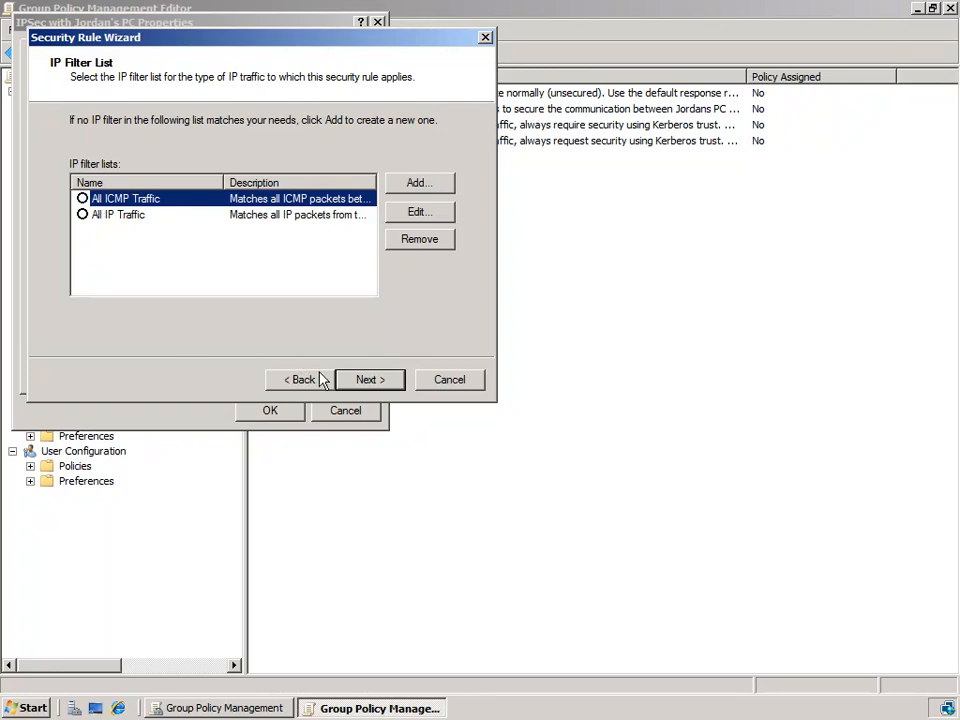
click(364, 387)
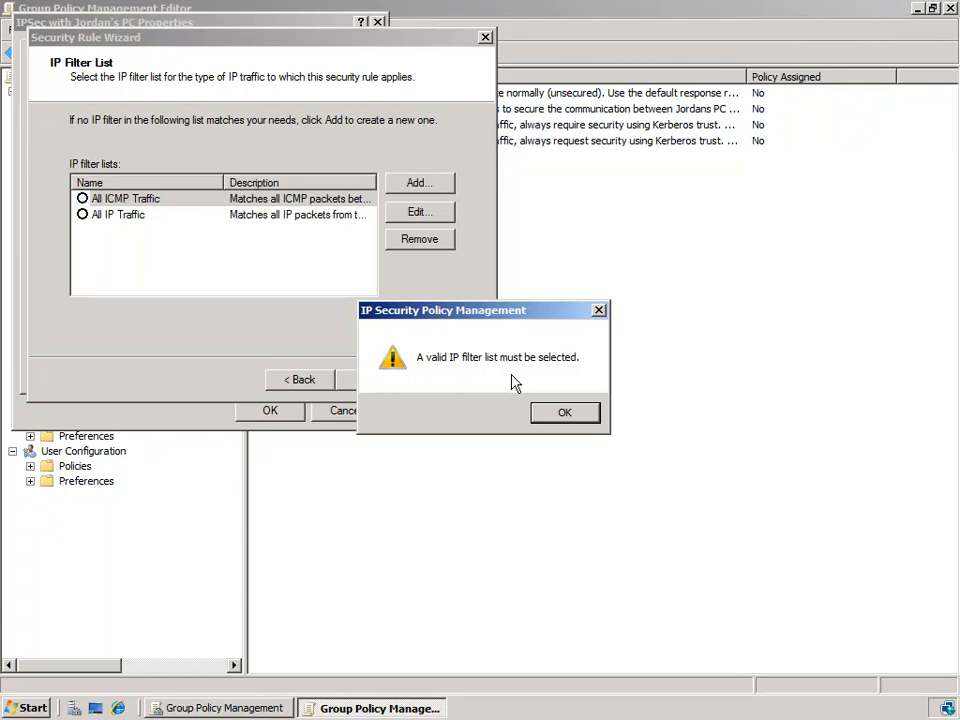
click(563, 412)
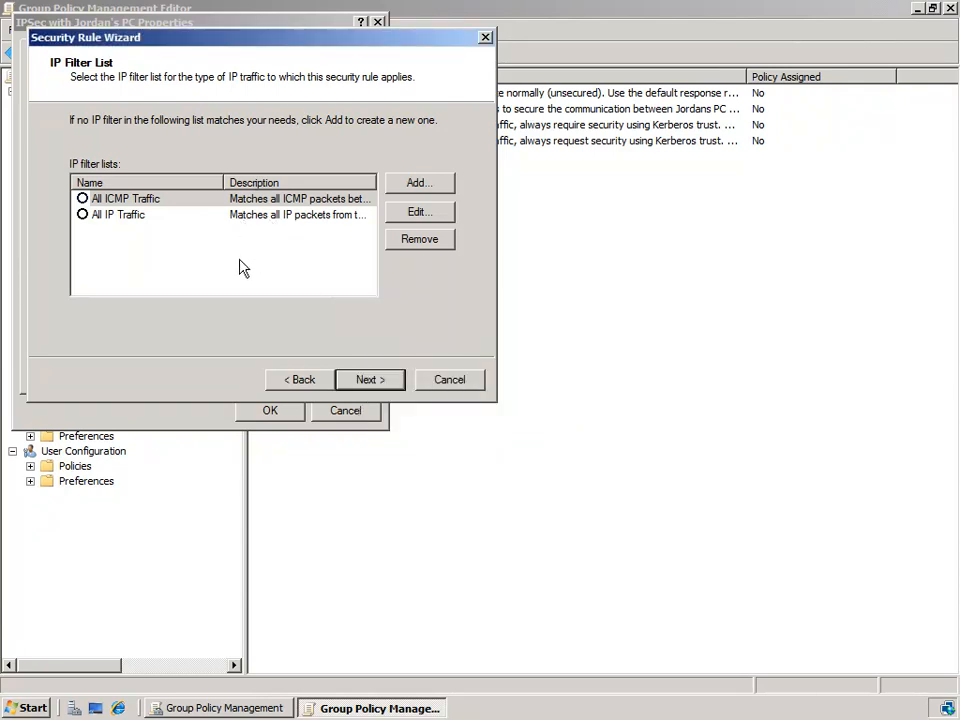
- Create the IP filter list 'Encrypt All Data to from Jordan to DC01' with Use Add Wizard unchecked
click(424, 187)
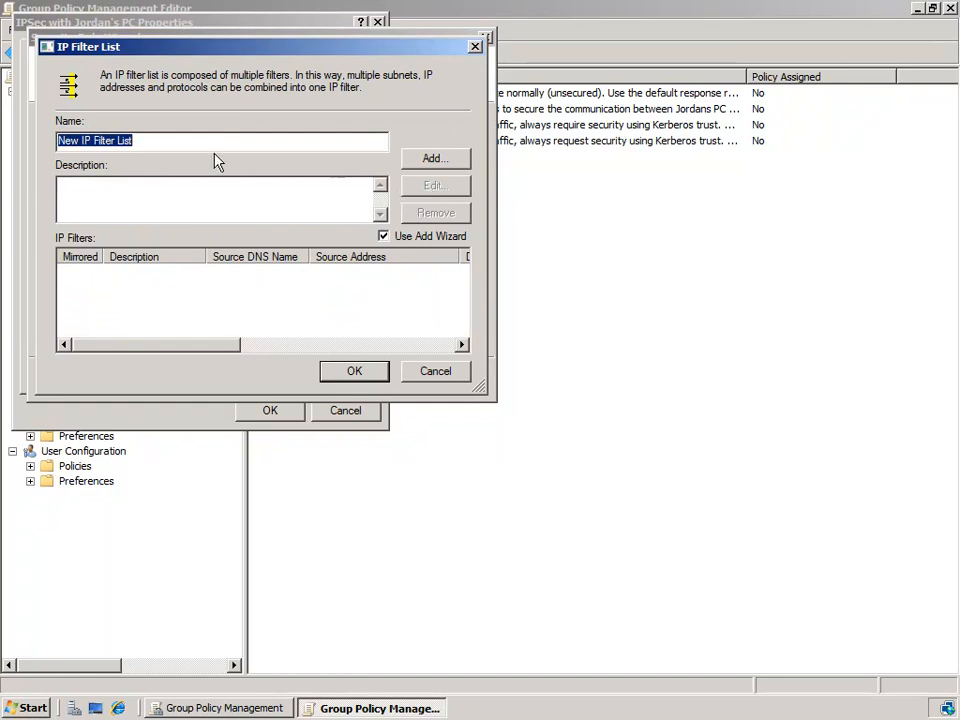
text(Encrypt All Data to from Jordan to DC01)
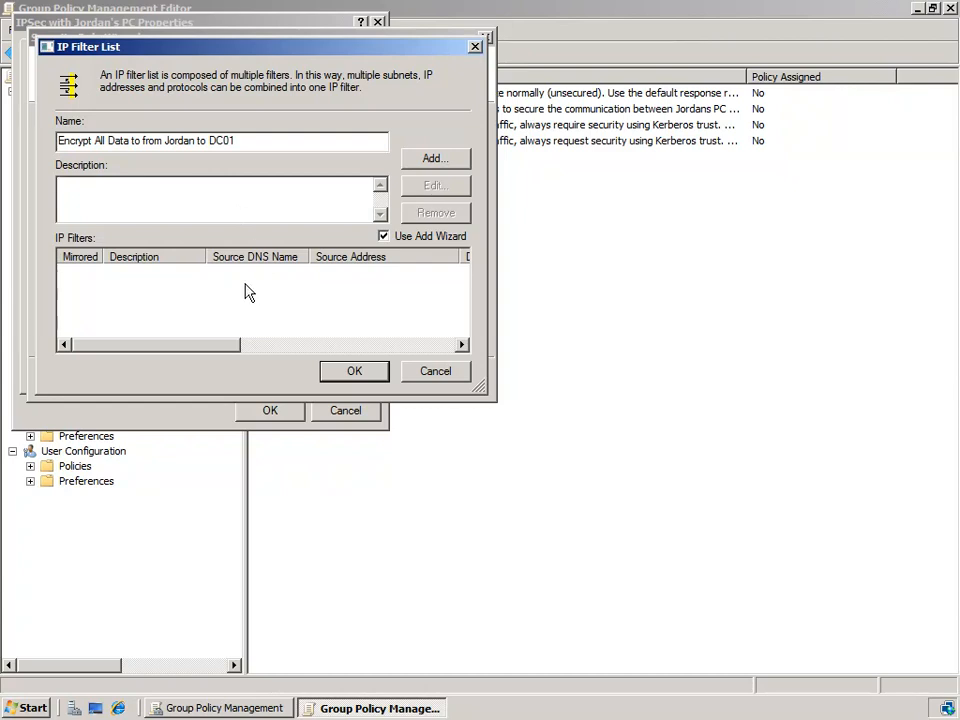
click(428, 240)
click(437, 165)
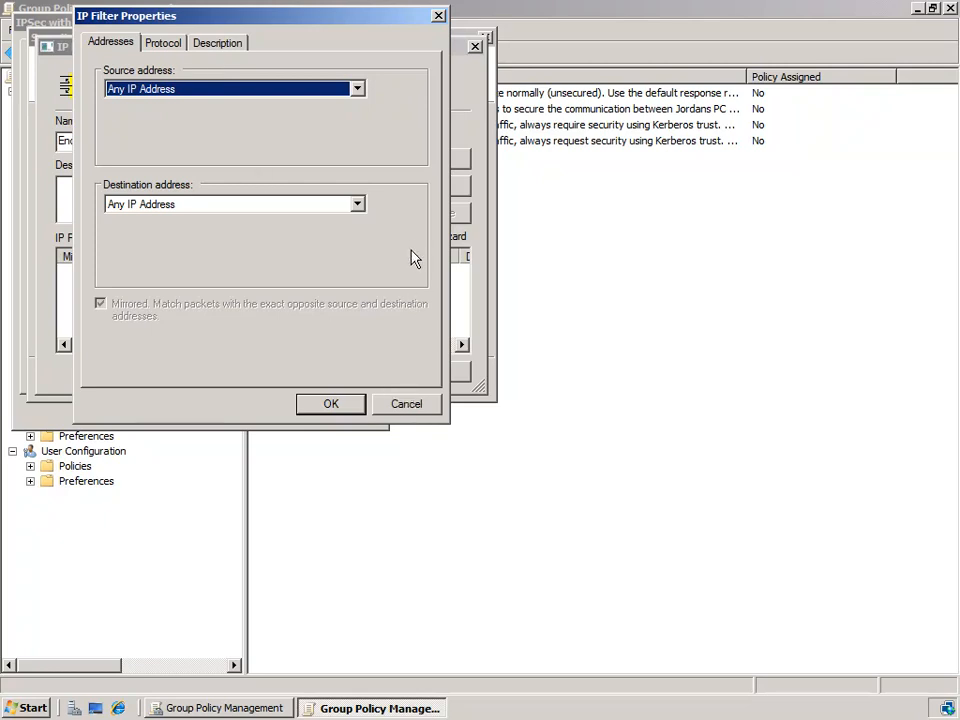
click(411, 398)
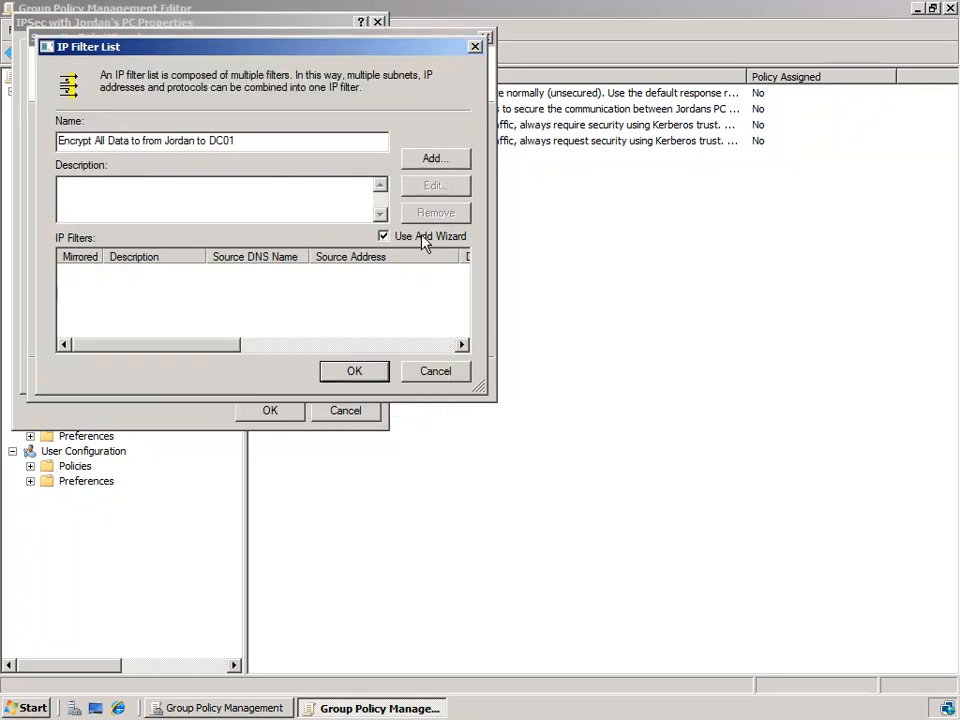
- Launch the IP Filter Wizard for the new list and move past its introduction
click(433, 162)
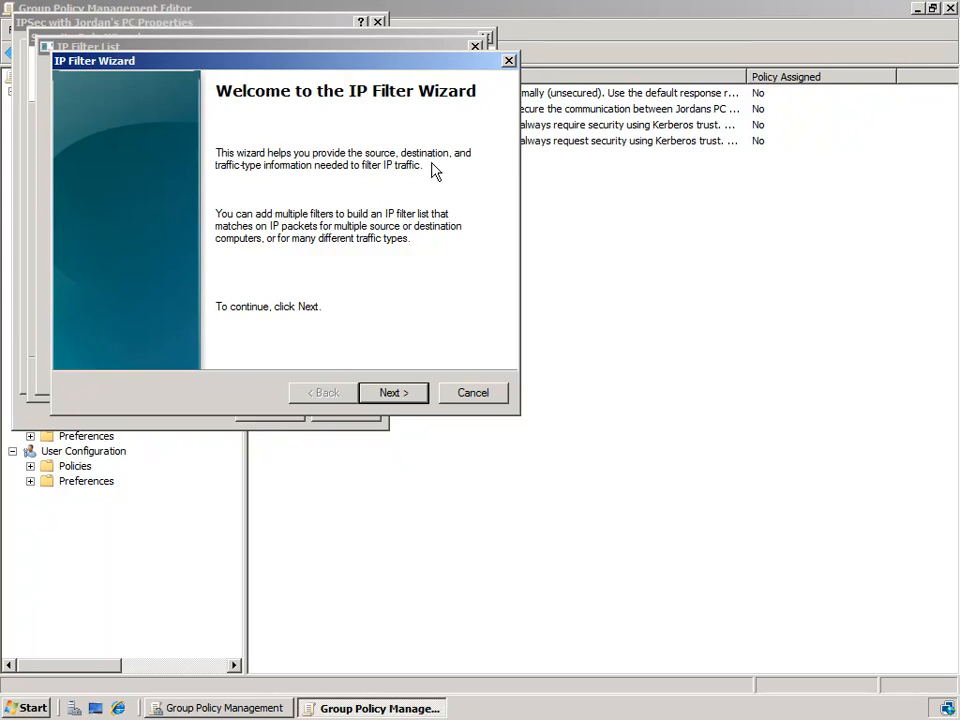
click(414, 395)
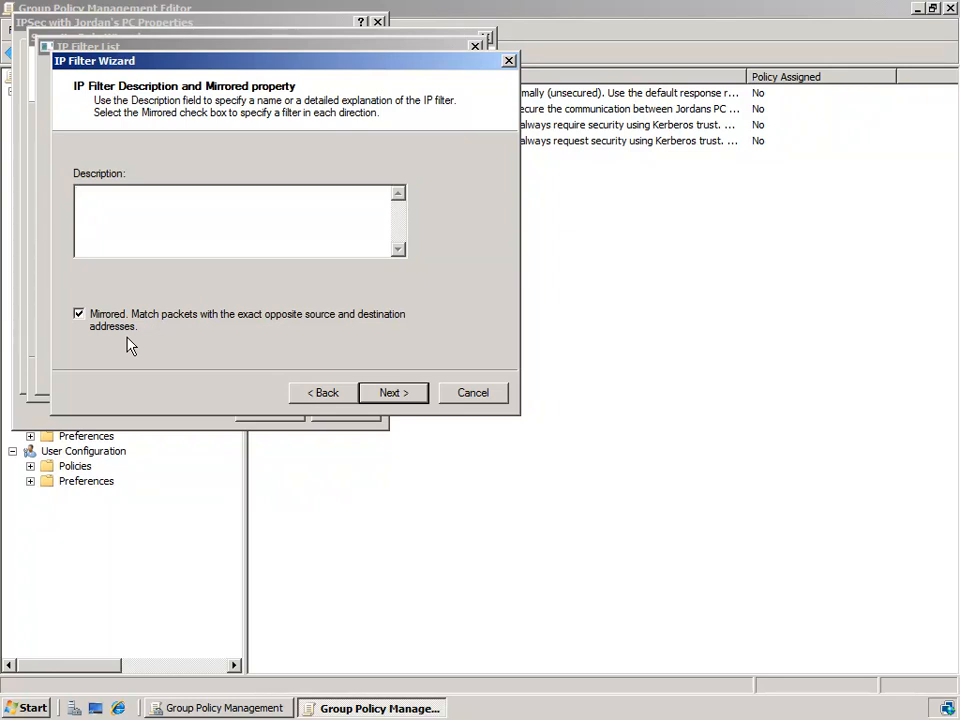
- Keep the filter mirrored and set its source address to My IP Address
click(410, 398)
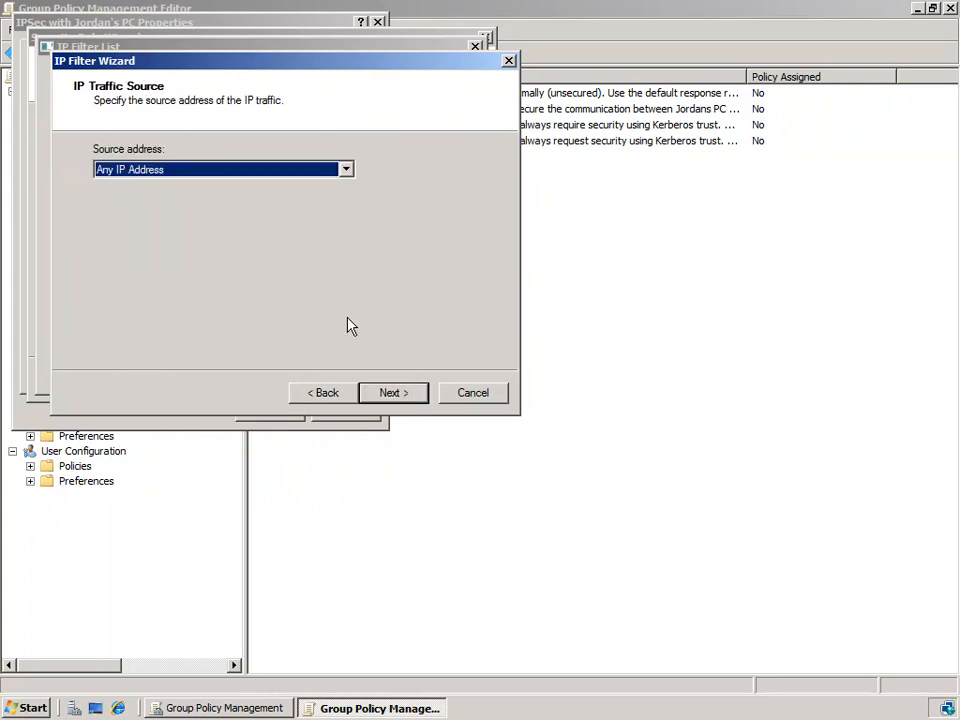
click(307, 172)
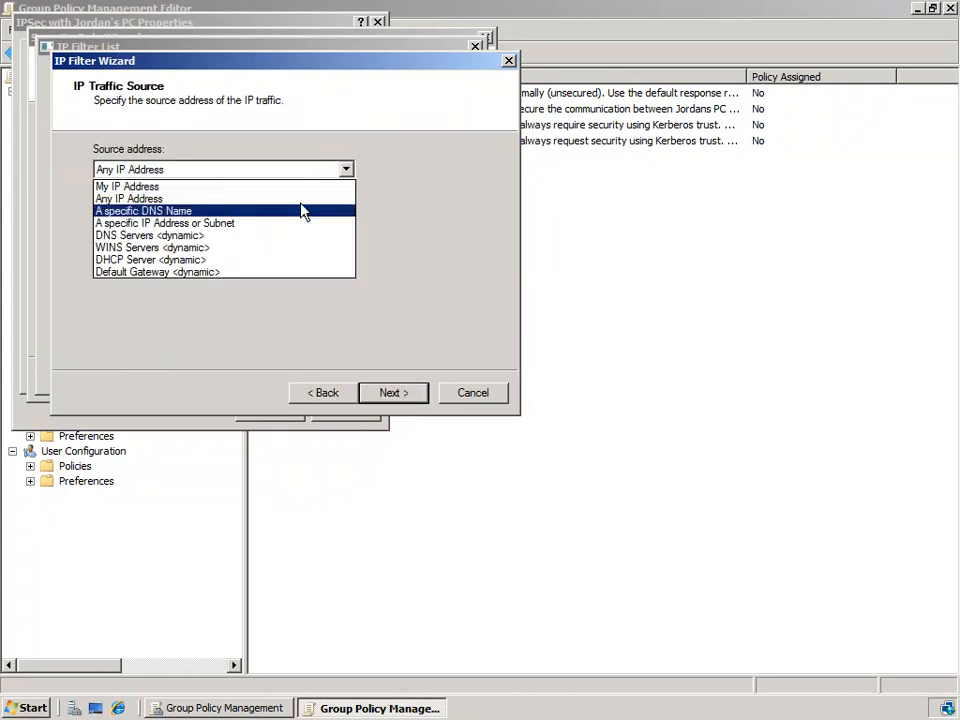
click(306, 189)
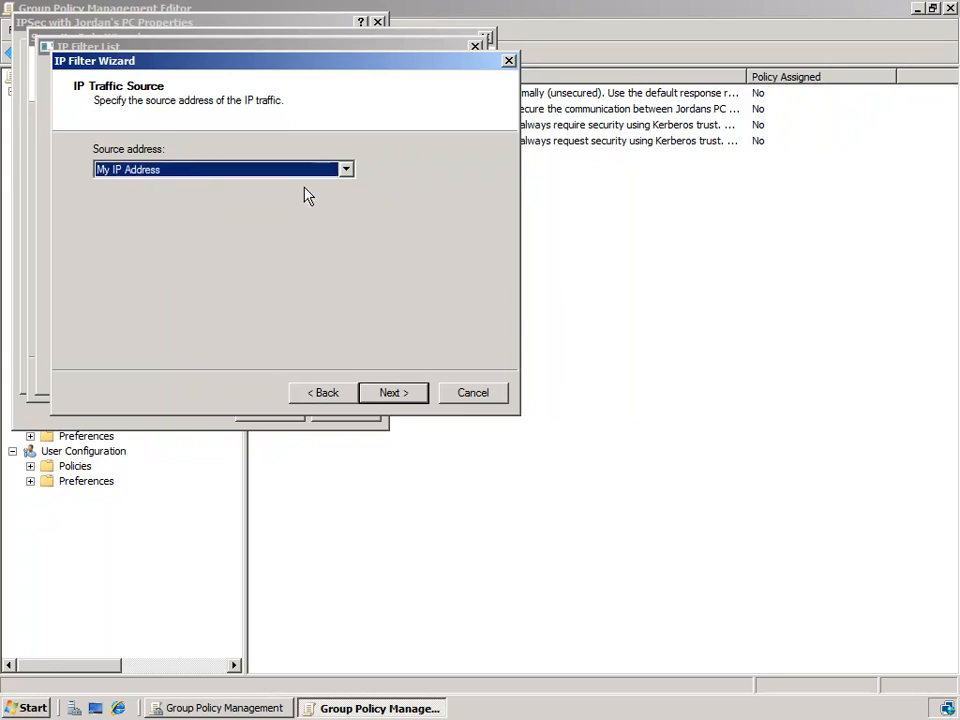
click(398, 395)
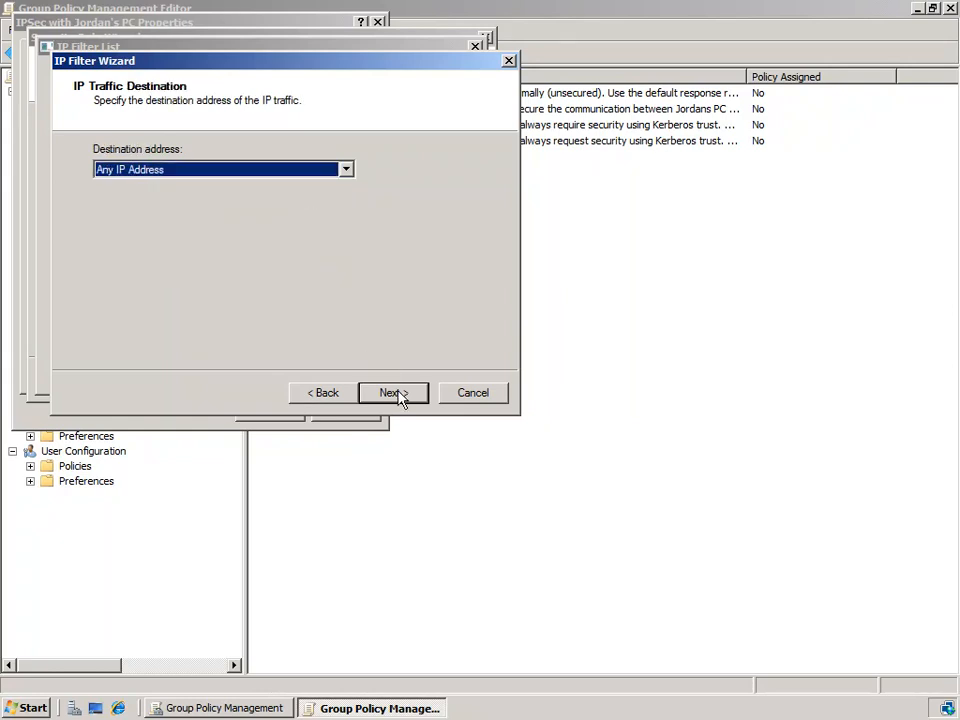
- Set the filter's destination to the specific IP address 10.32.0.120 and continue
click(299, 171)
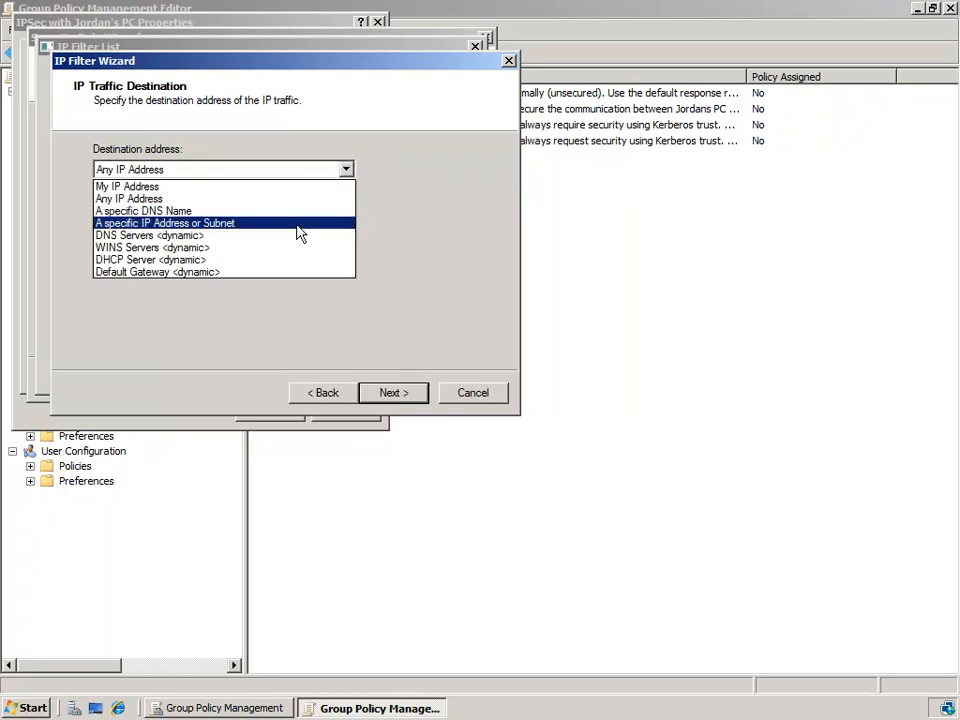
click(299, 229)
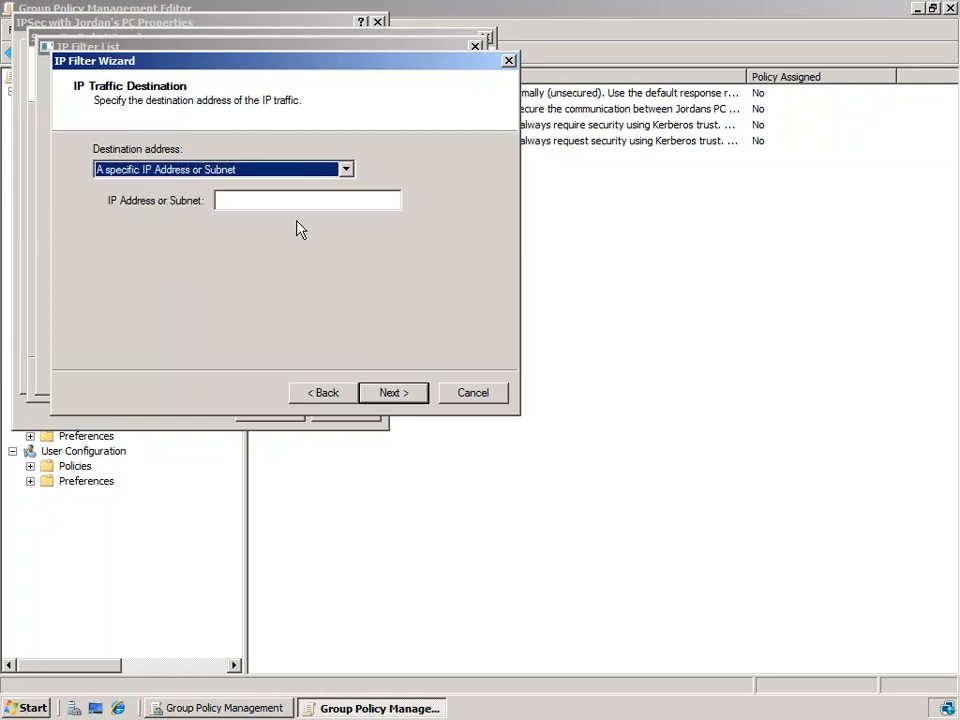
click(288, 172)
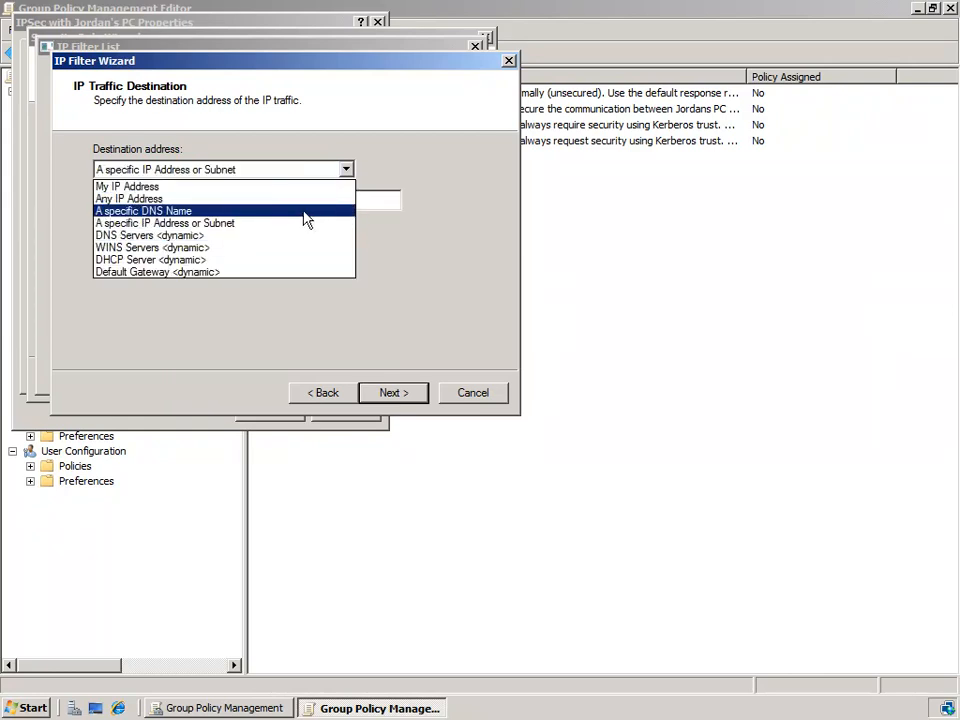
click(379, 203)
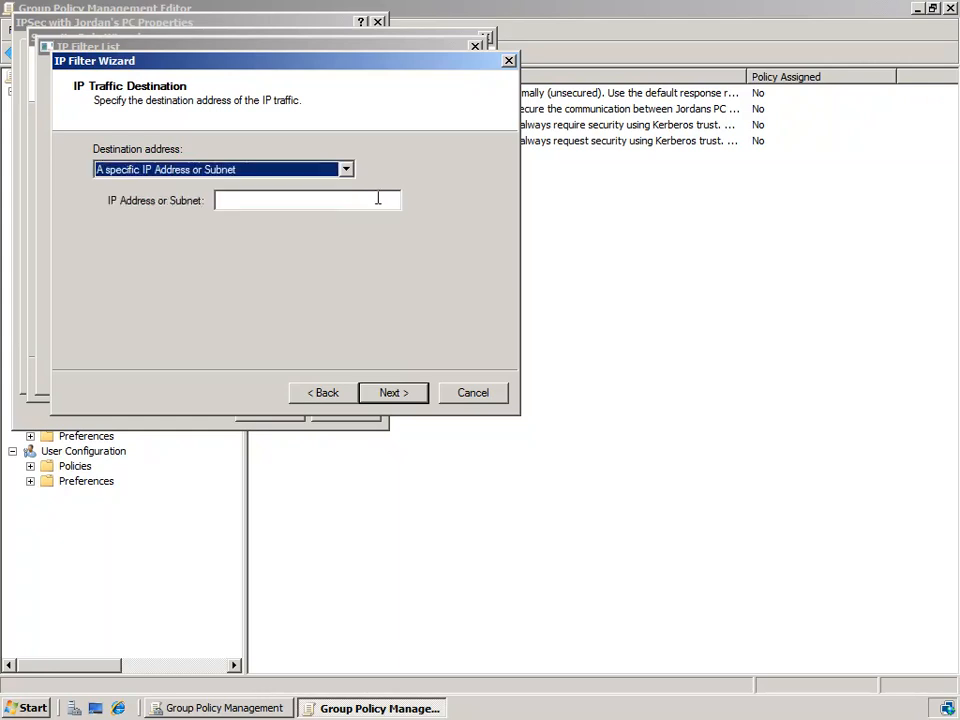
click(374, 199)
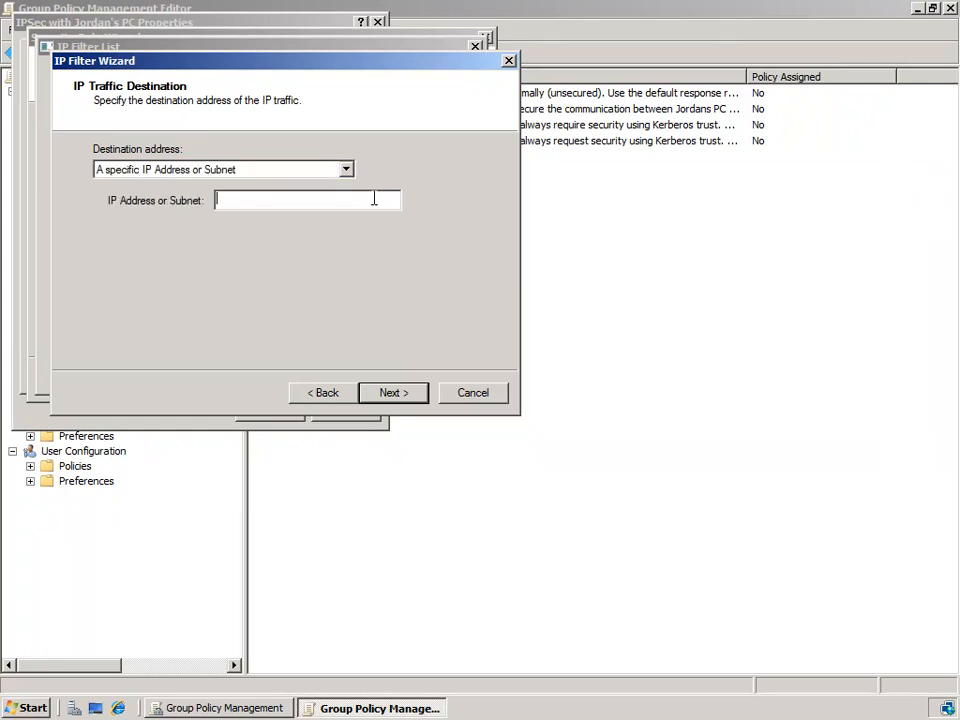
text(2)
key(BackSpace)
text(10.32.0.120)
click(413, 395)
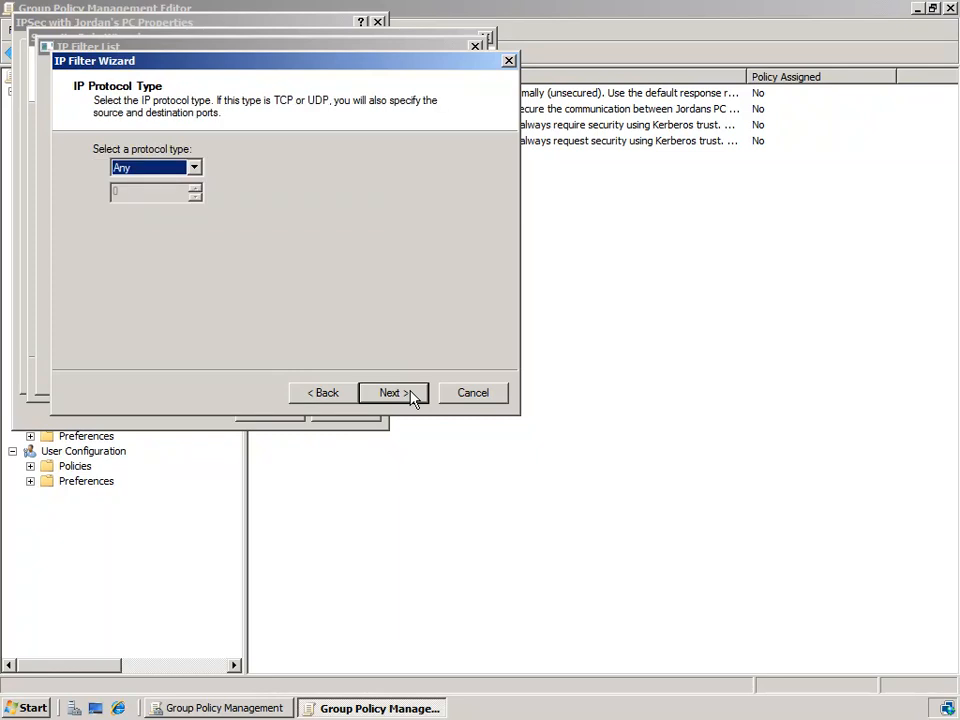
- Set the filter's protocol type to ICMP and finish the IP Filter Wizard
click(193, 170)
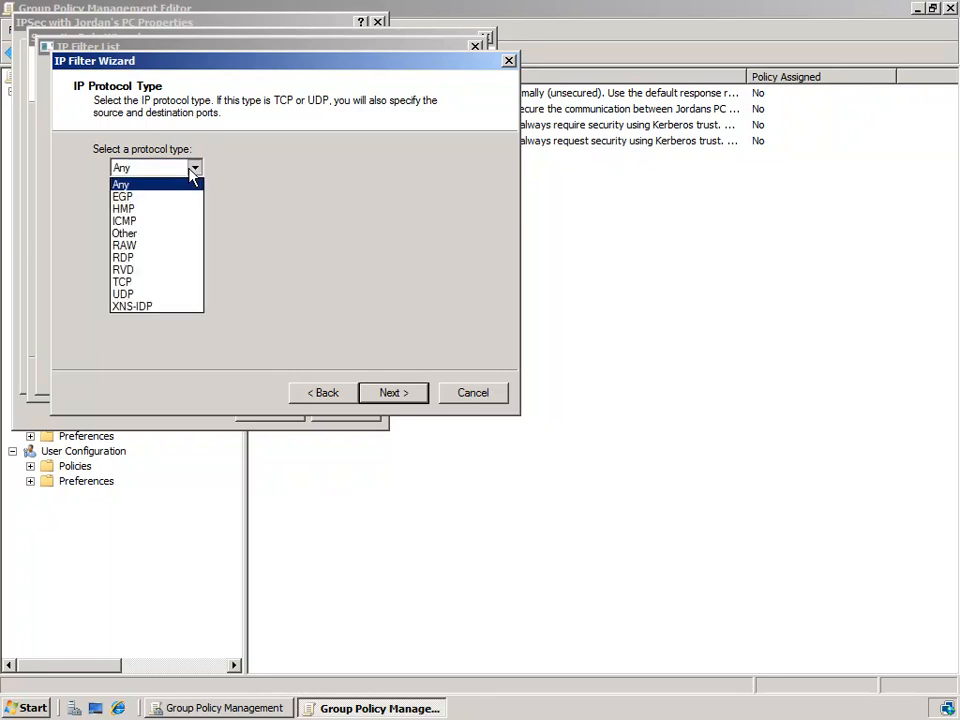
click(183, 221)
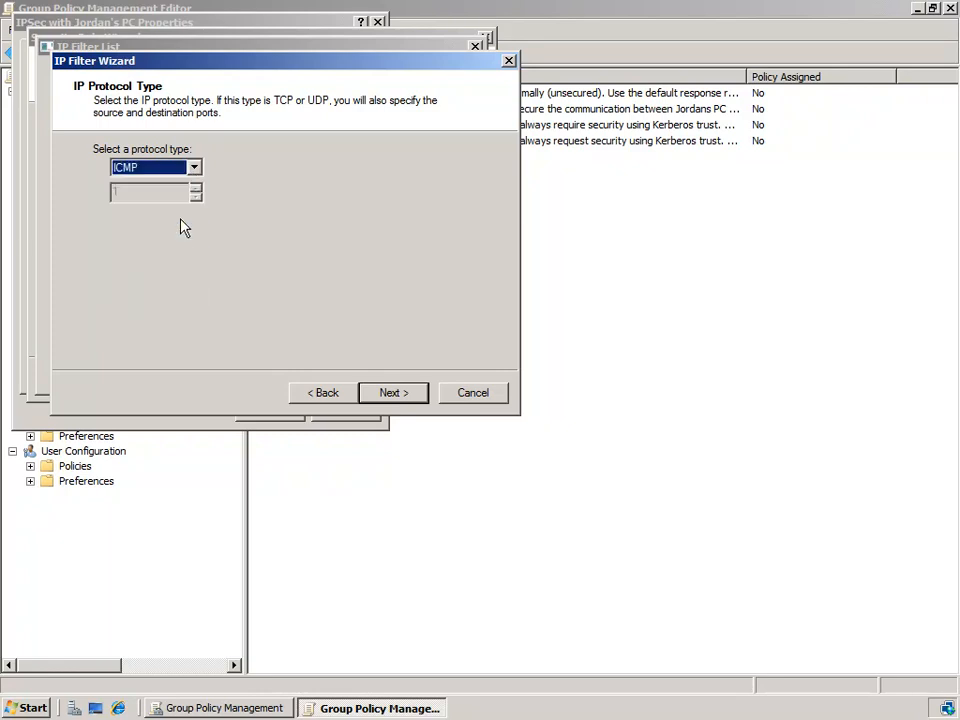
click(394, 393)
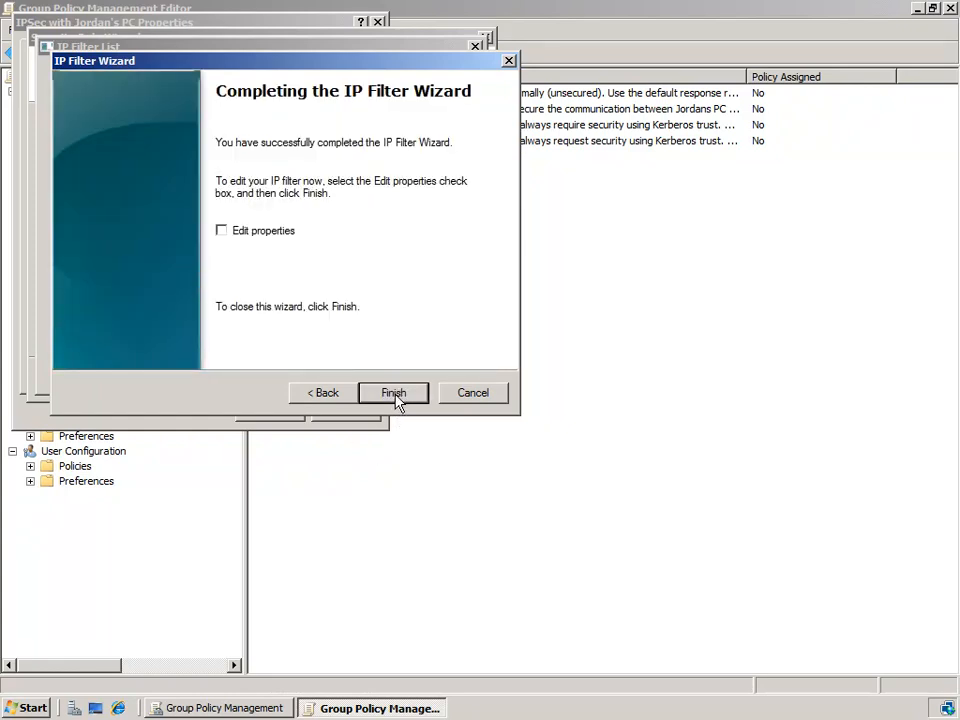
click(394, 393)
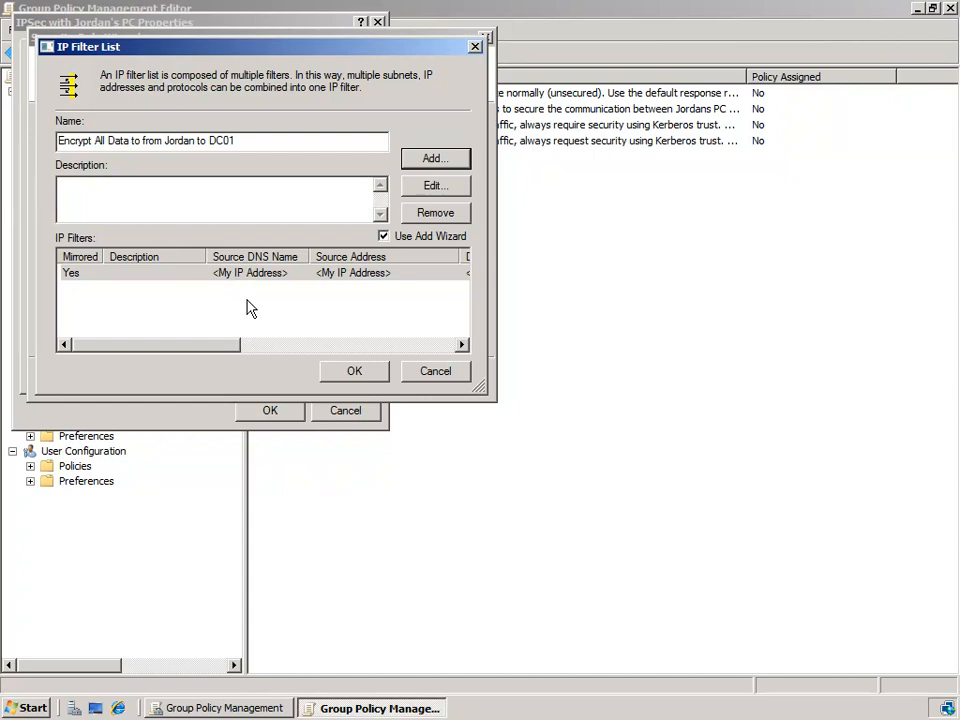
- Save the filter list and select 'Encrypt All Data to from Jordan to DC01' as the rule's filter list
click(358, 373)
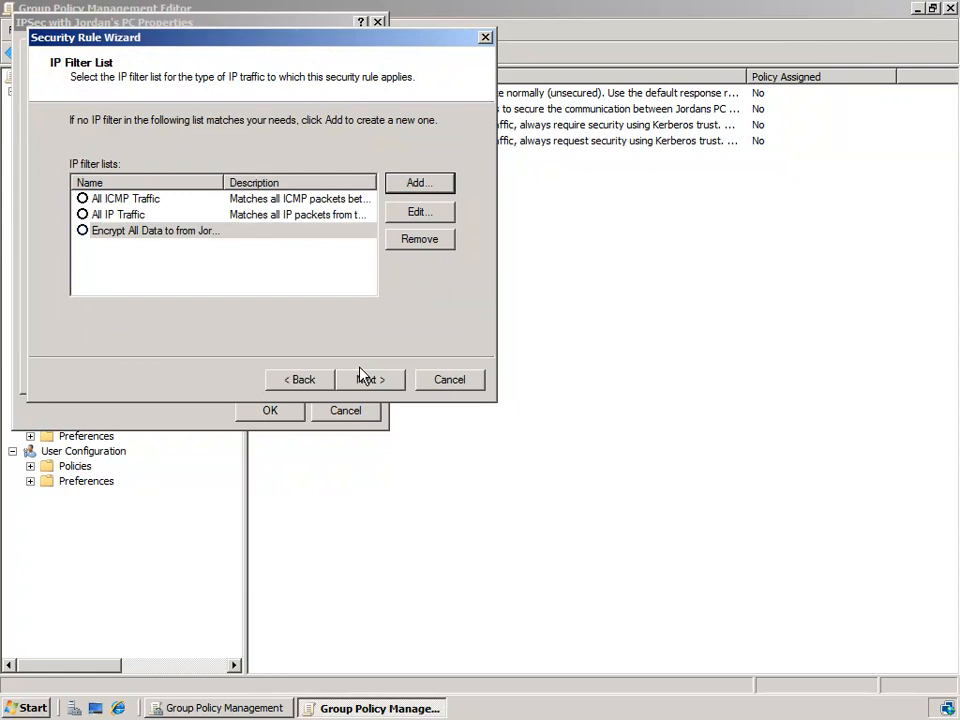
click(82, 231)
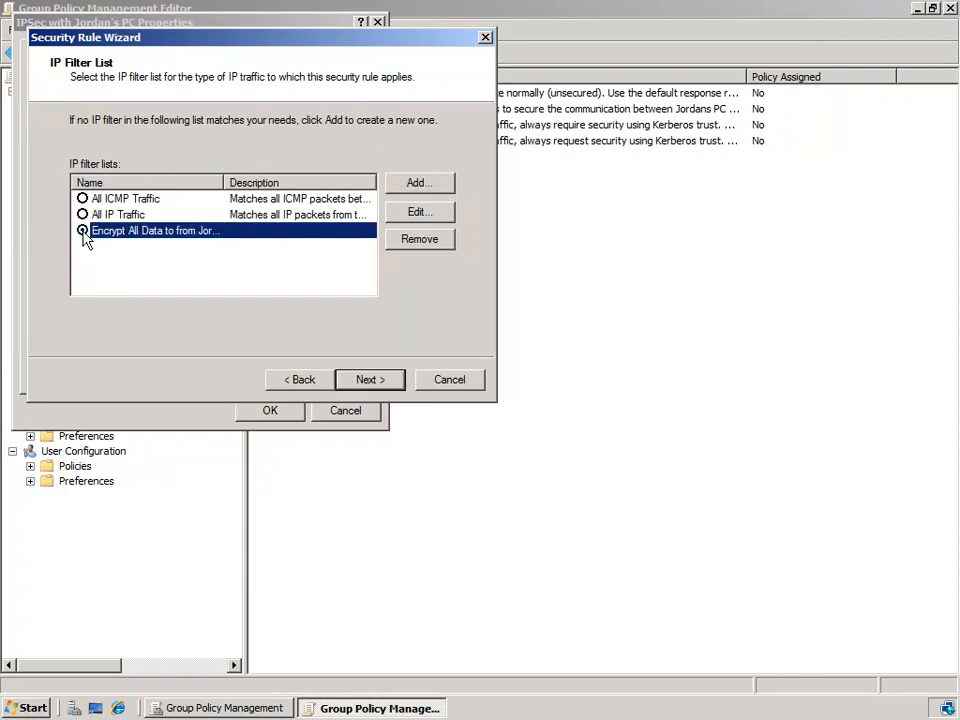
click(363, 380)
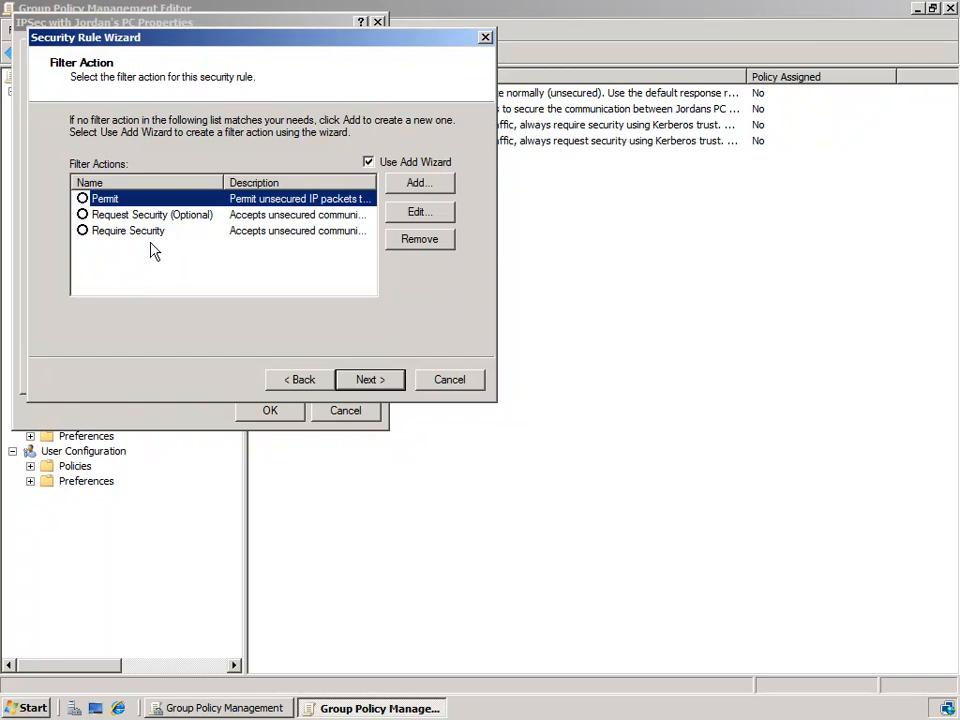
- Give the rule the Require Security action with Kerberos V5 authentication, finish it, and close the properties
click(85, 231)
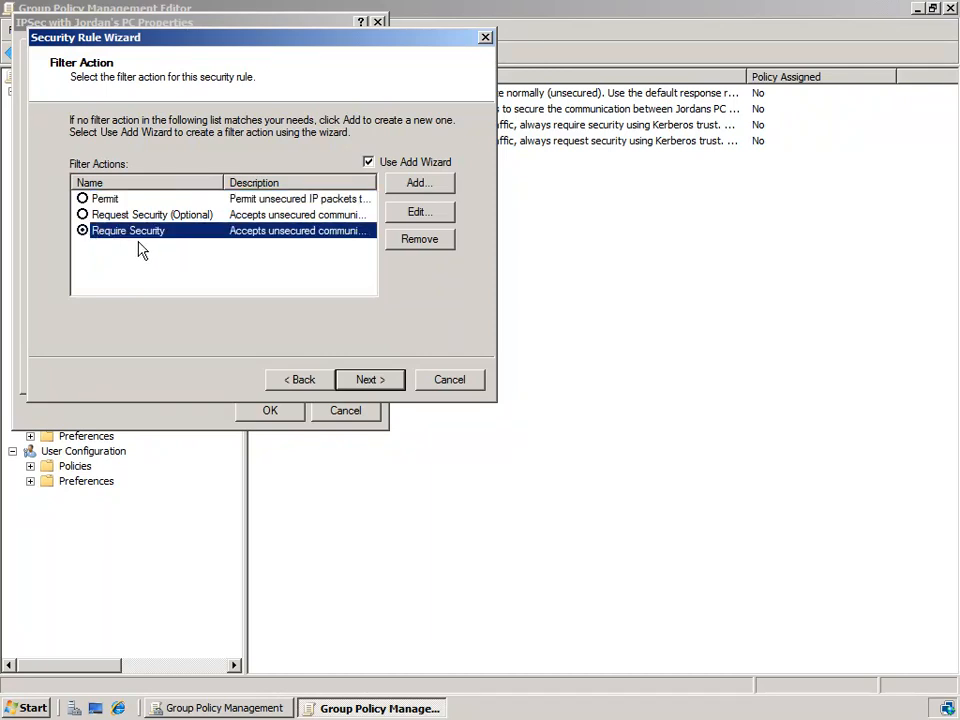
click(383, 386)
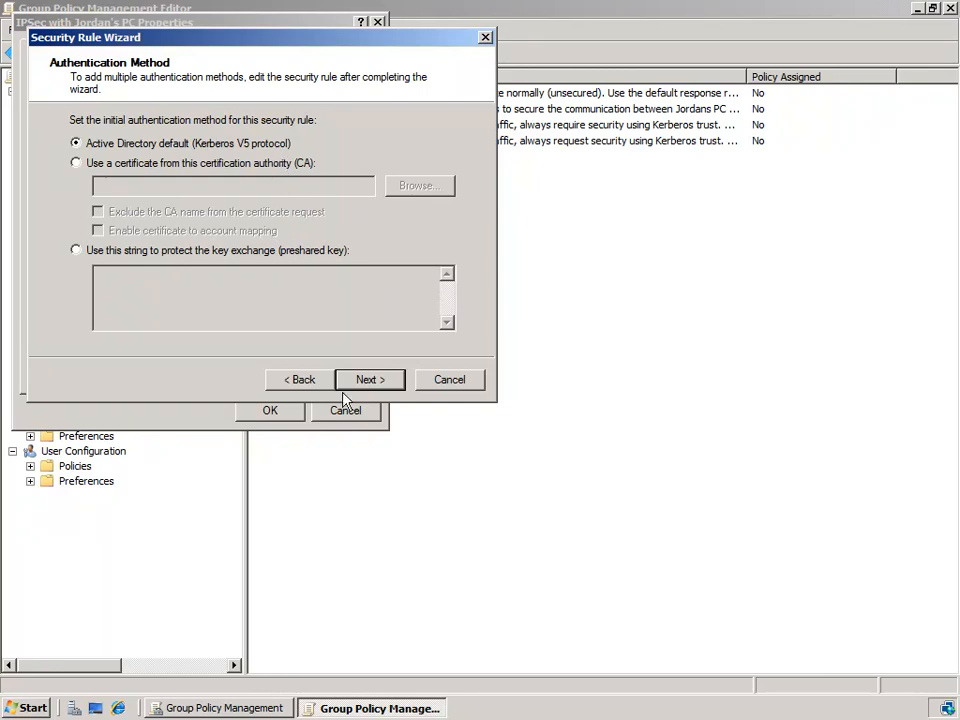
click(378, 385)
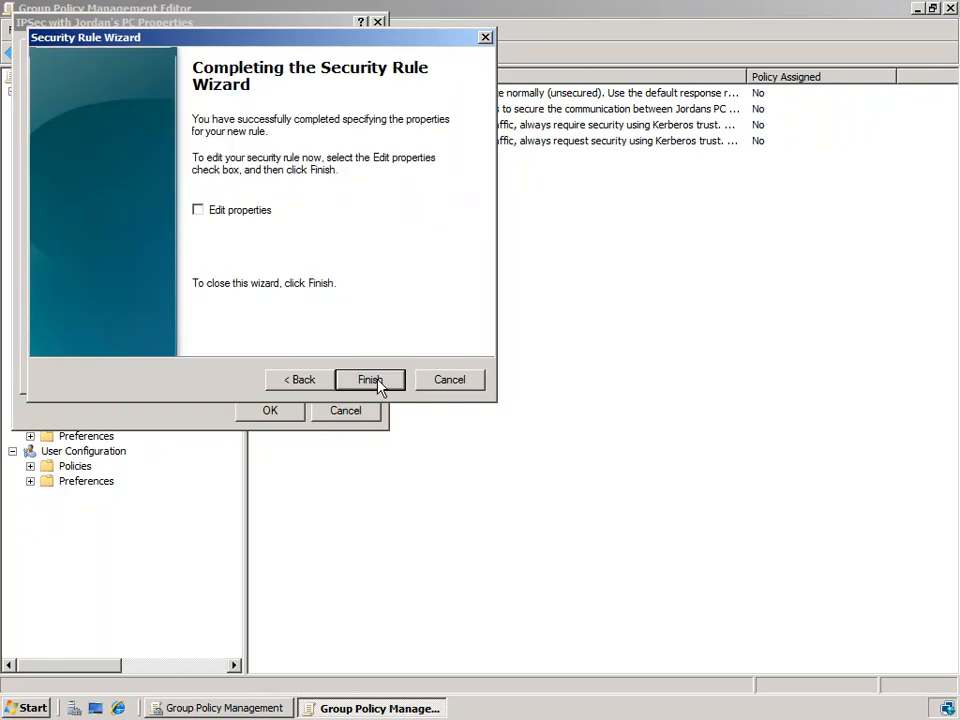
click(369, 380)
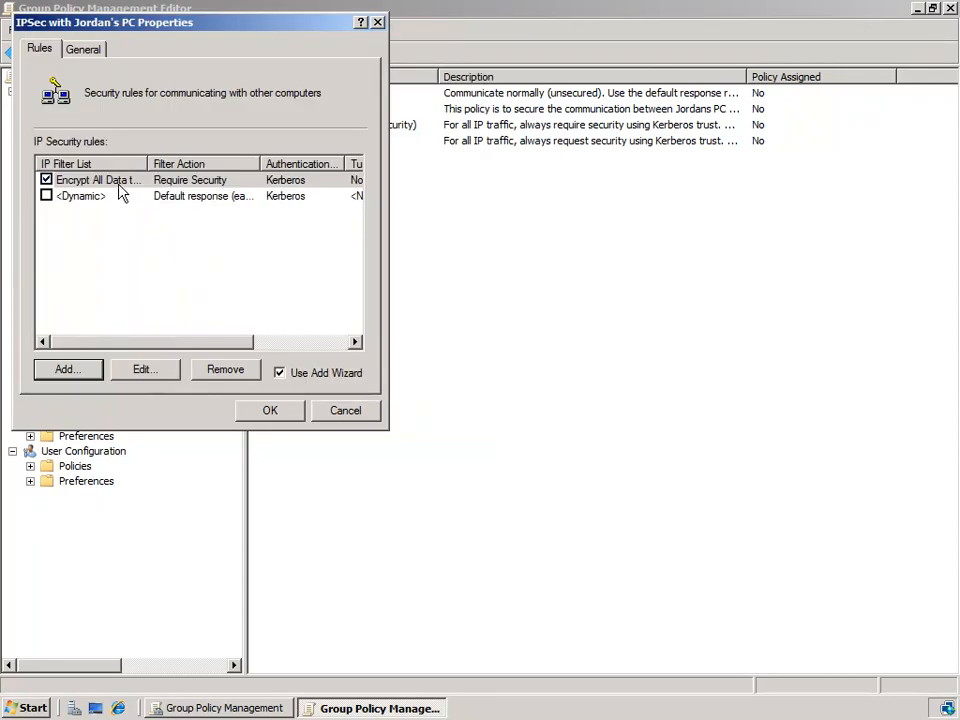
click(272, 413)
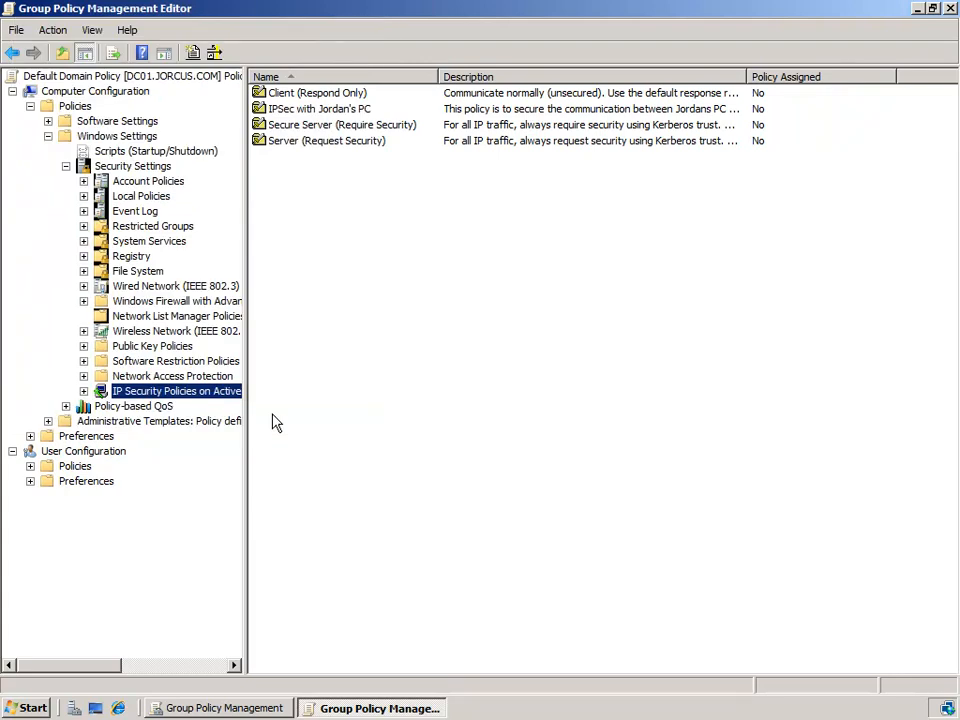
- Assign the user's PC IPSec policy so it alone shows Yes, leaving the three default policies at No
click(343, 110)
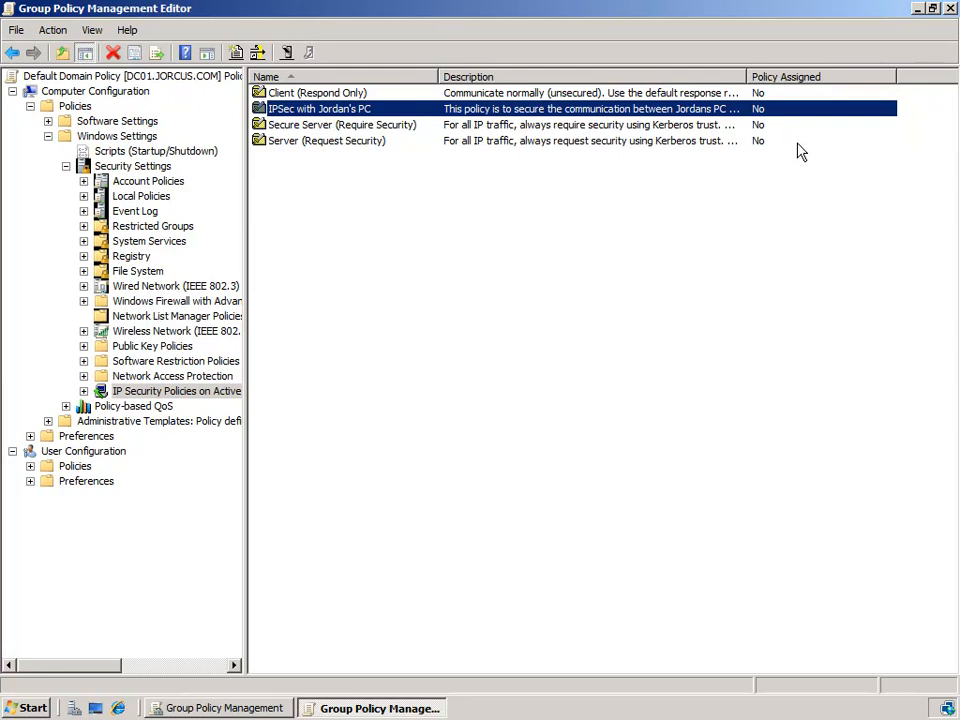
click(369, 96)
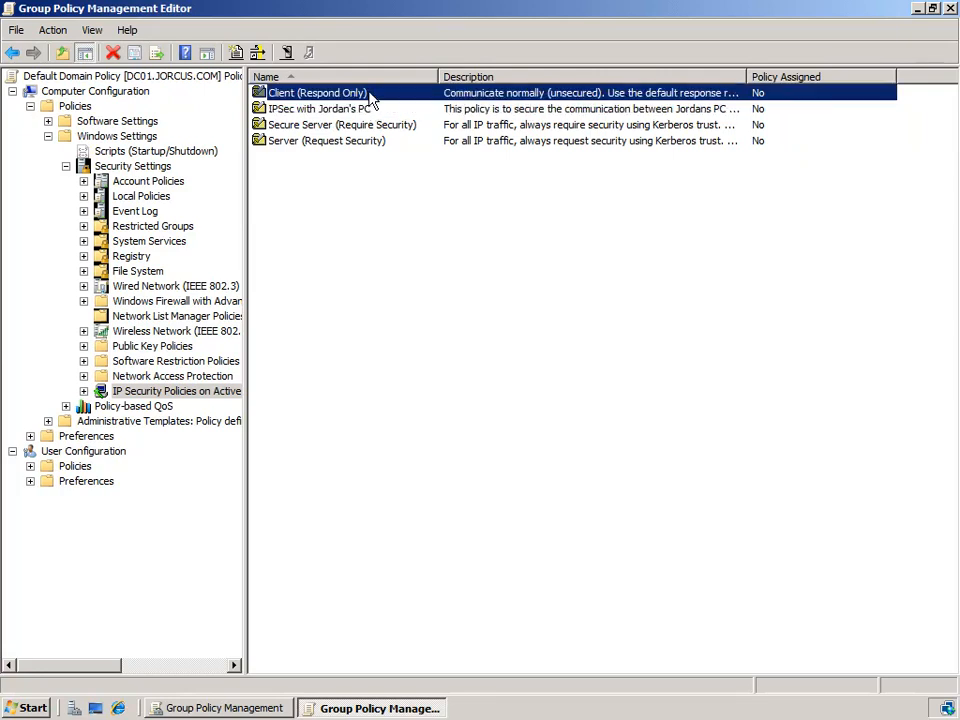
right_click(369, 96)
click(413, 103)
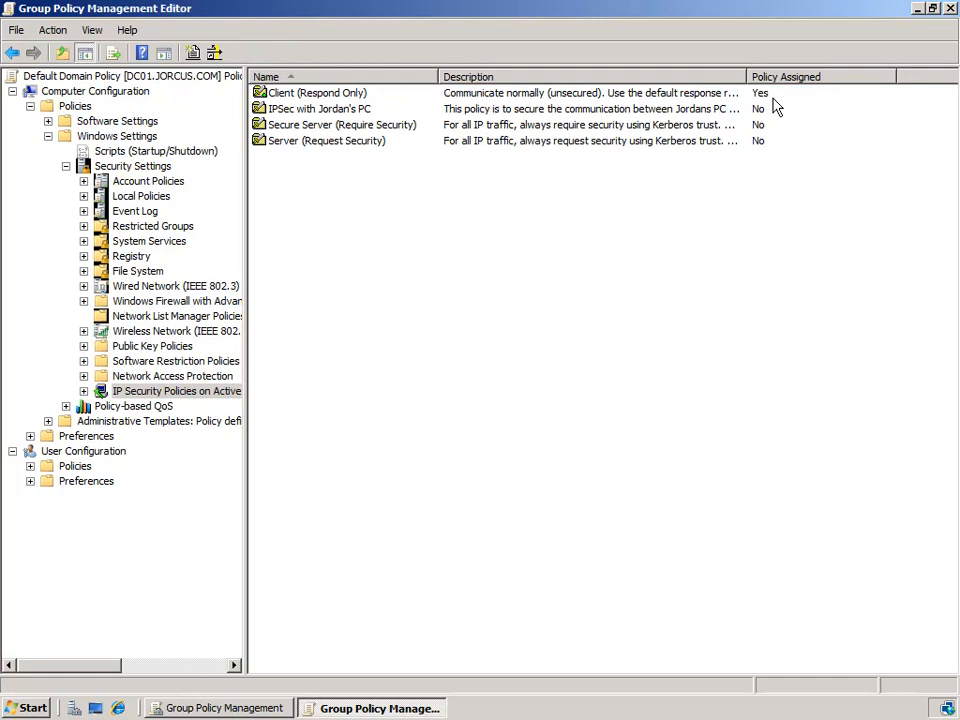
right_click(367, 111)
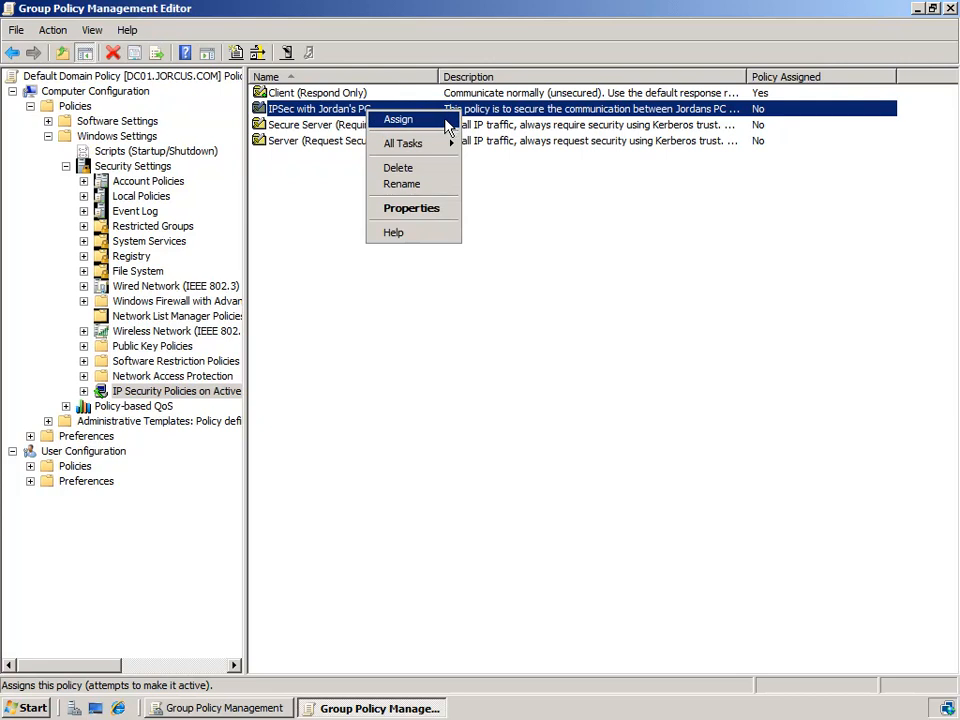
click(447, 121)
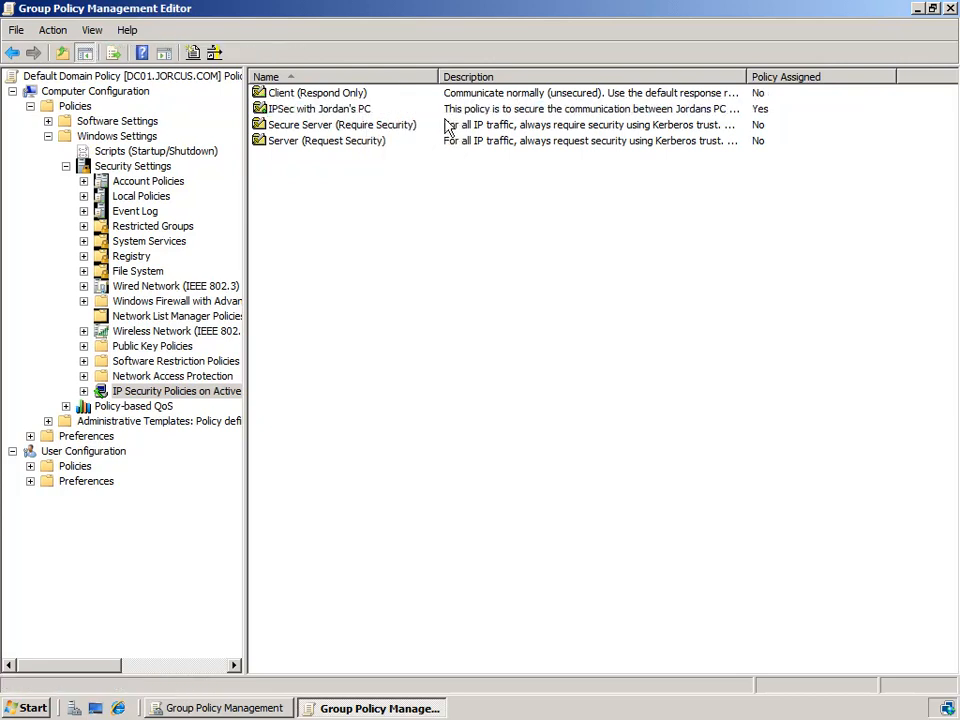
click(780, 108)
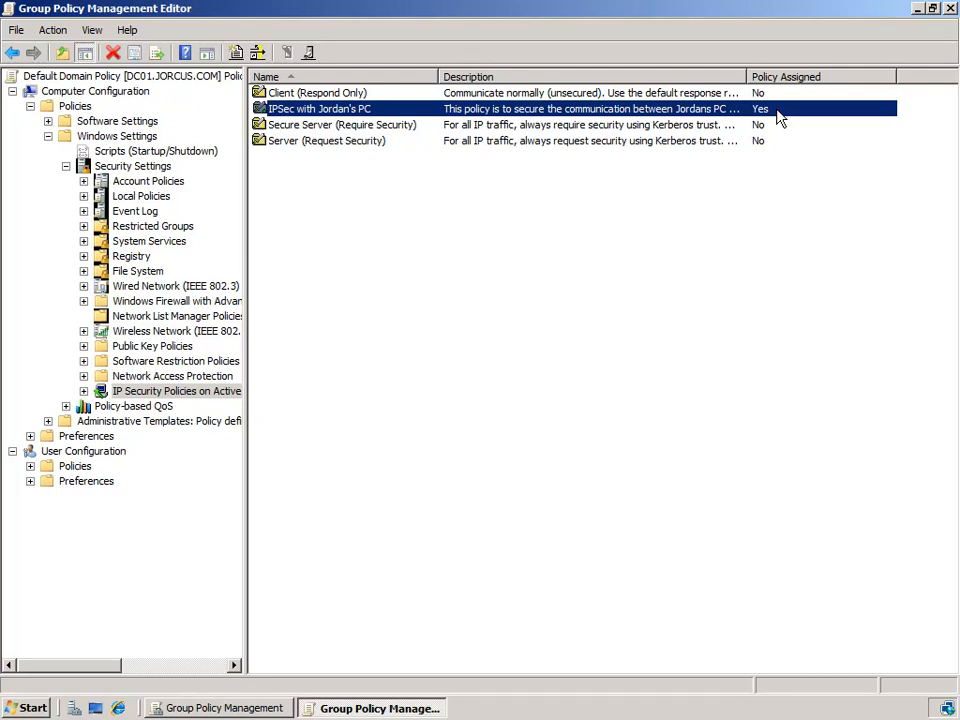
- Open the Properties of the assigned PC IPSec policy, showing its Encrypt All Data rule
right_click(776, 110)
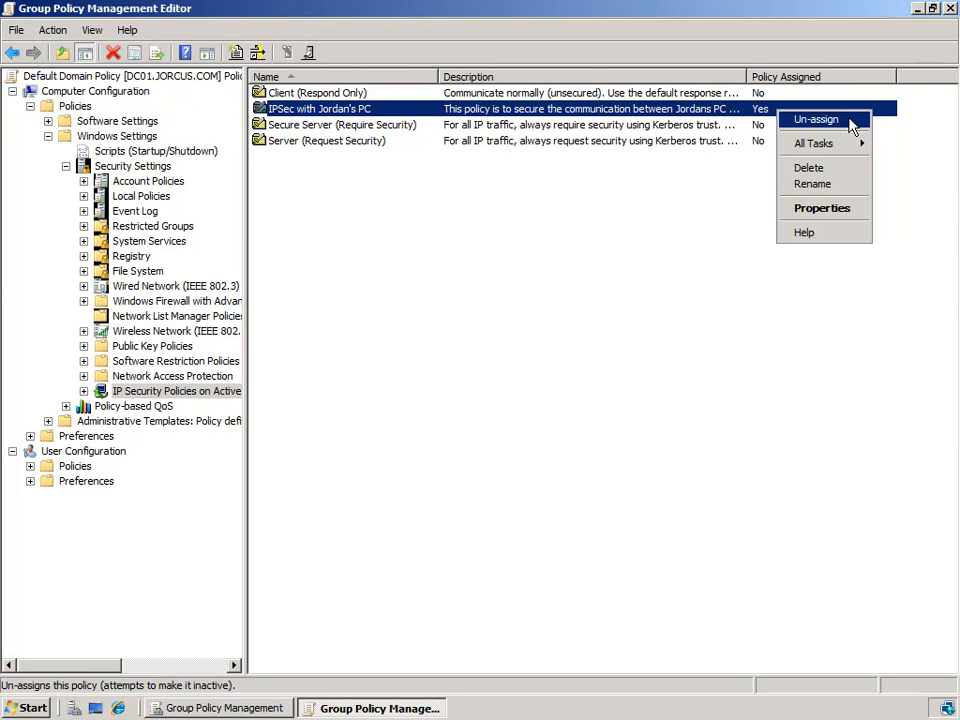
click(668, 115)
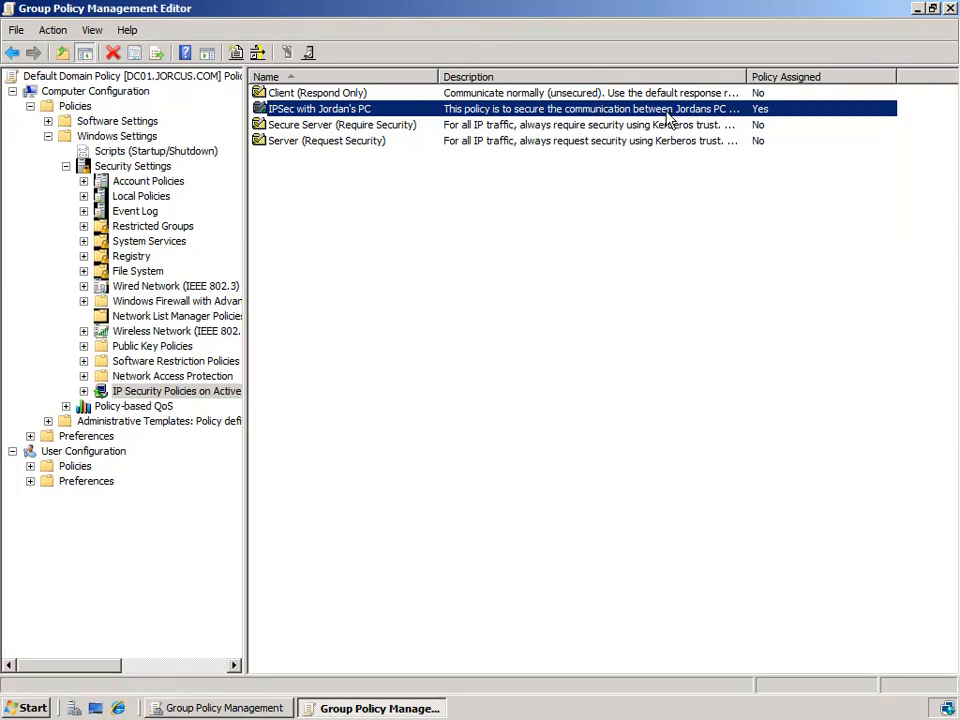
double_click(668, 115)
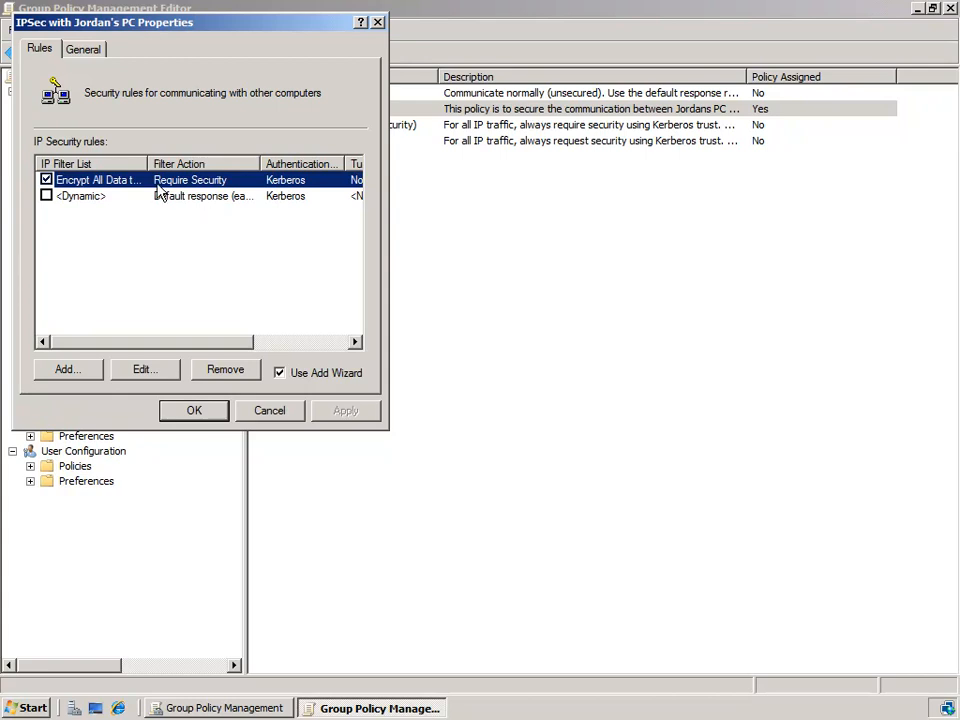
- Edit the Encrypt All Data rule and select Require Security as its filter action
click(147, 372)
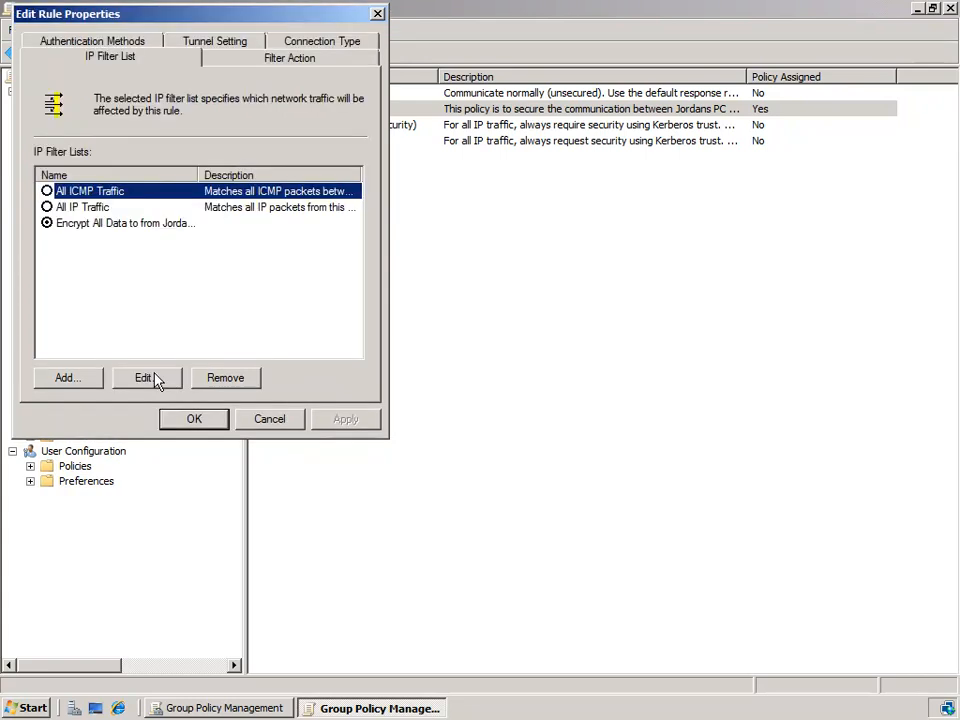
click(324, 64)
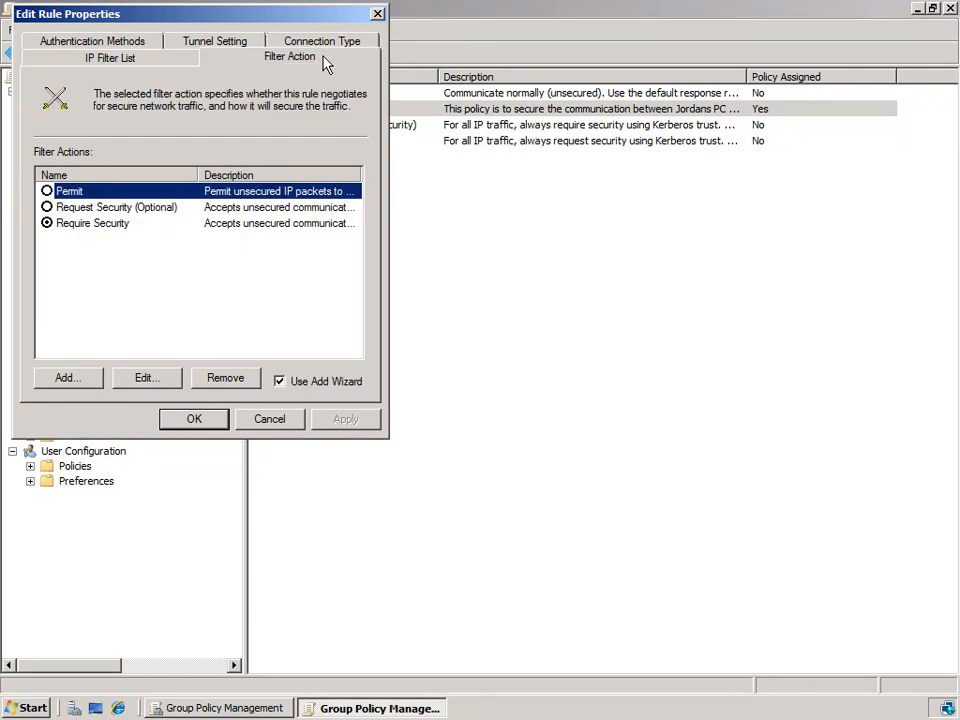
click(115, 228)
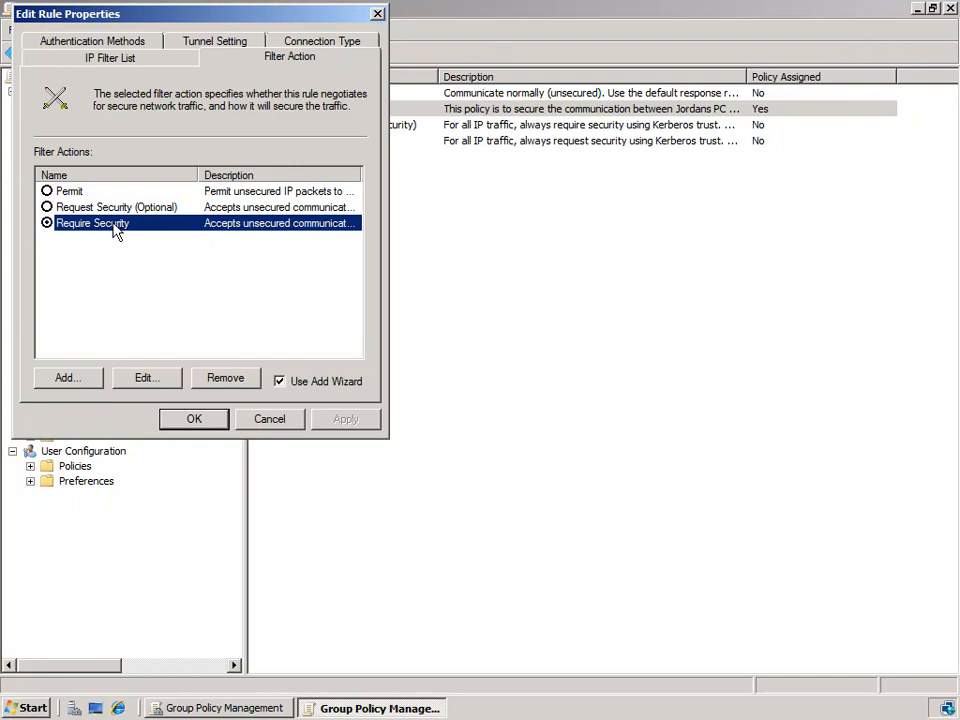
- Open Require Security's properties to view its four 3DES and DES negotiated security methods
click(150, 380)
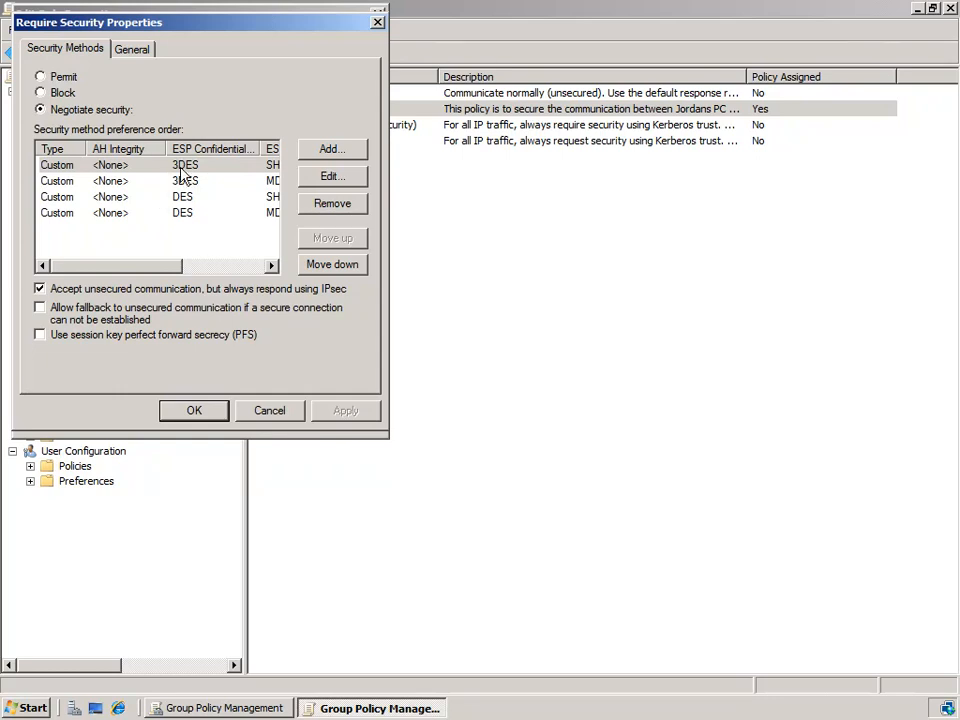
click(183, 170)
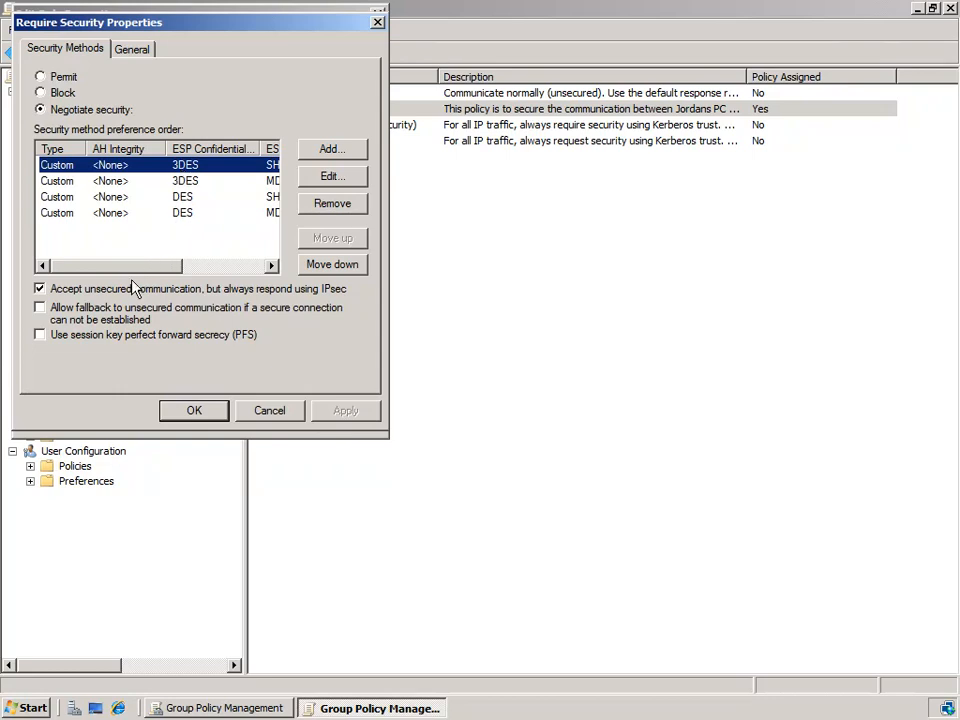
- Review the 3DES/DES methods with SHA1 or MD5 and their ESP Integrity, then accept with OK
drag(133, 267, 206, 266)
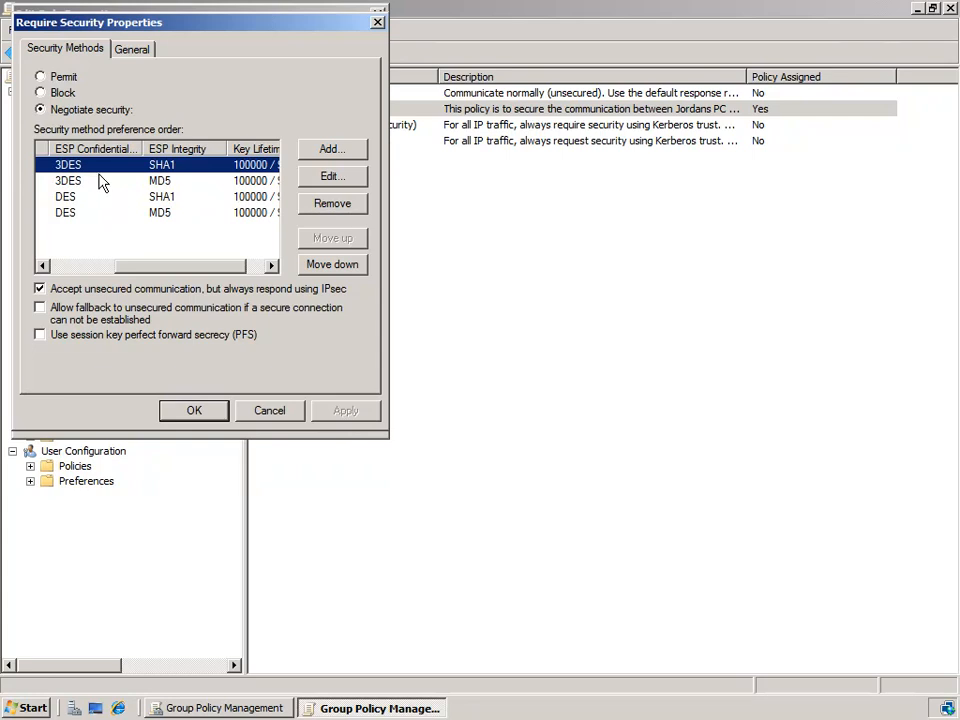
click(82, 214)
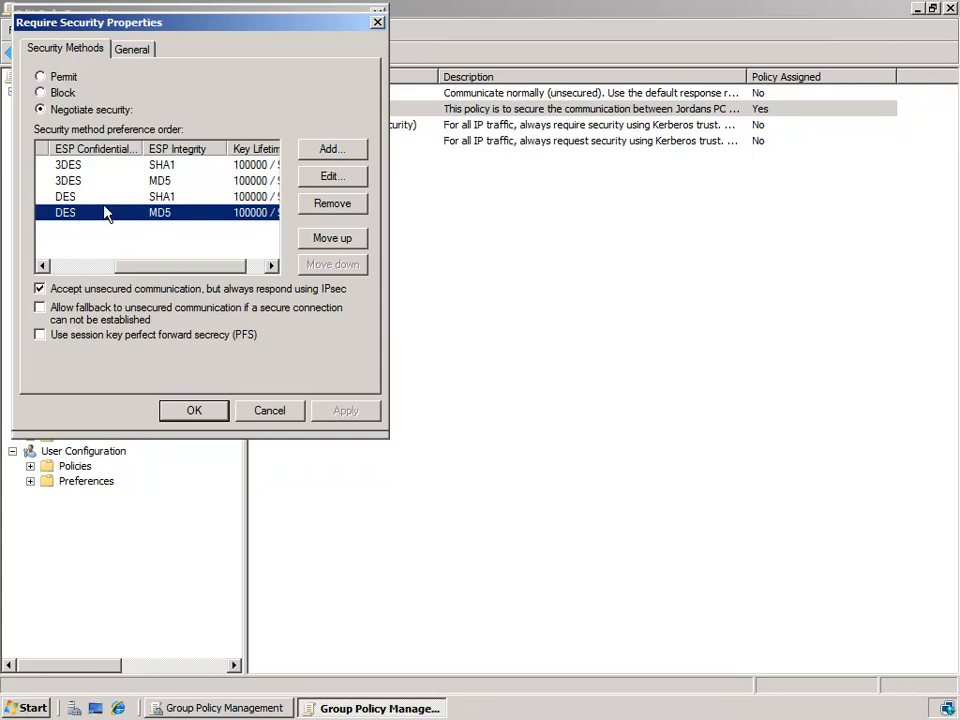
click(98, 168)
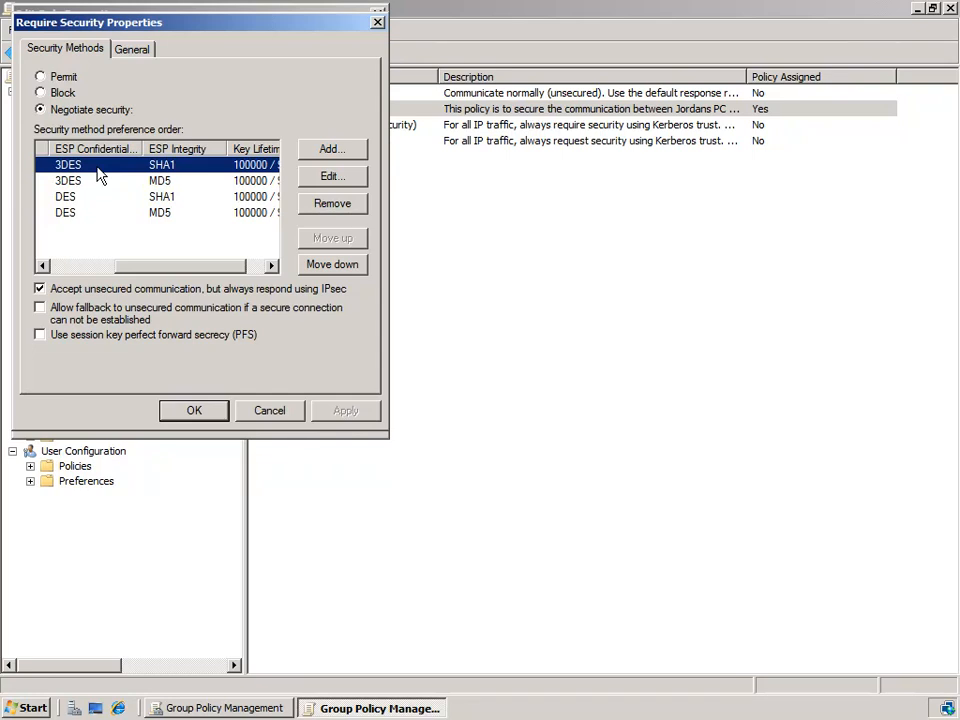
click(194, 183)
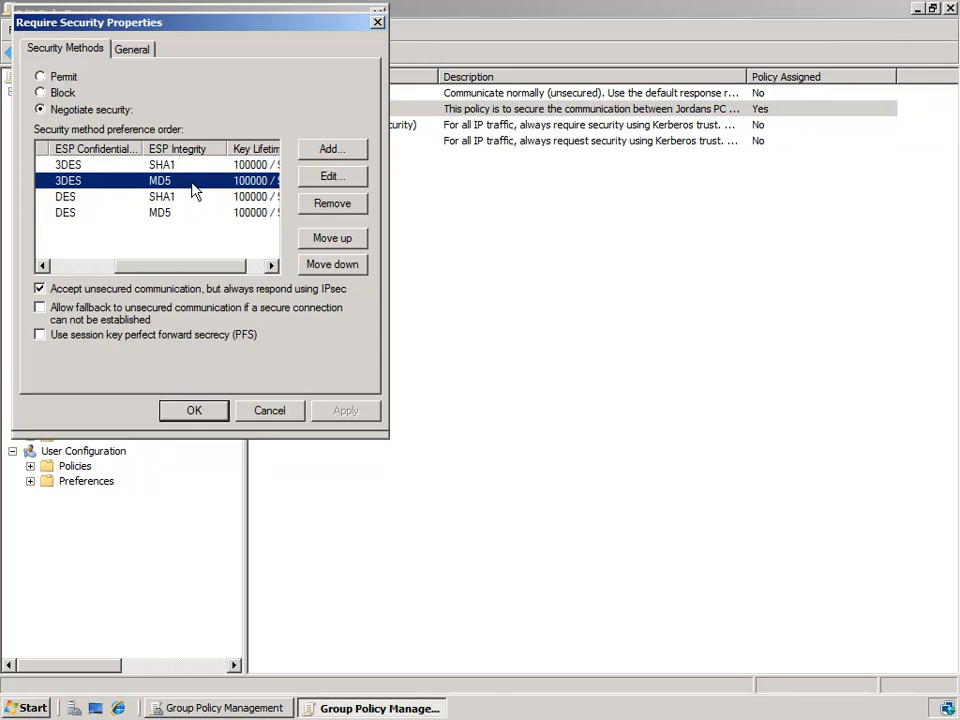
drag(158, 267, 95, 275)
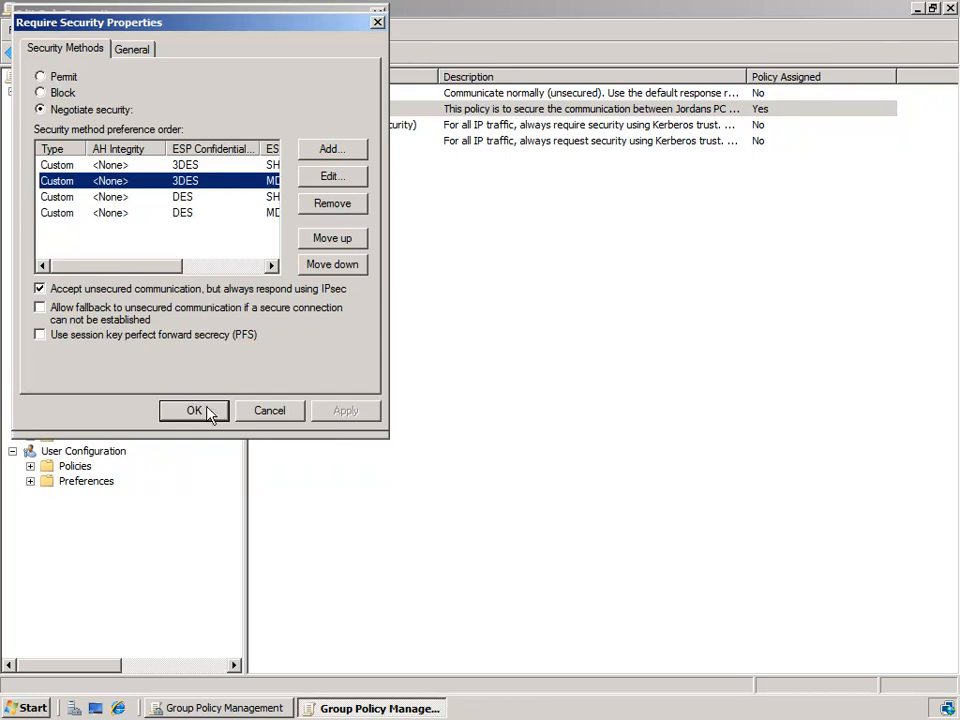
click(296, 411)
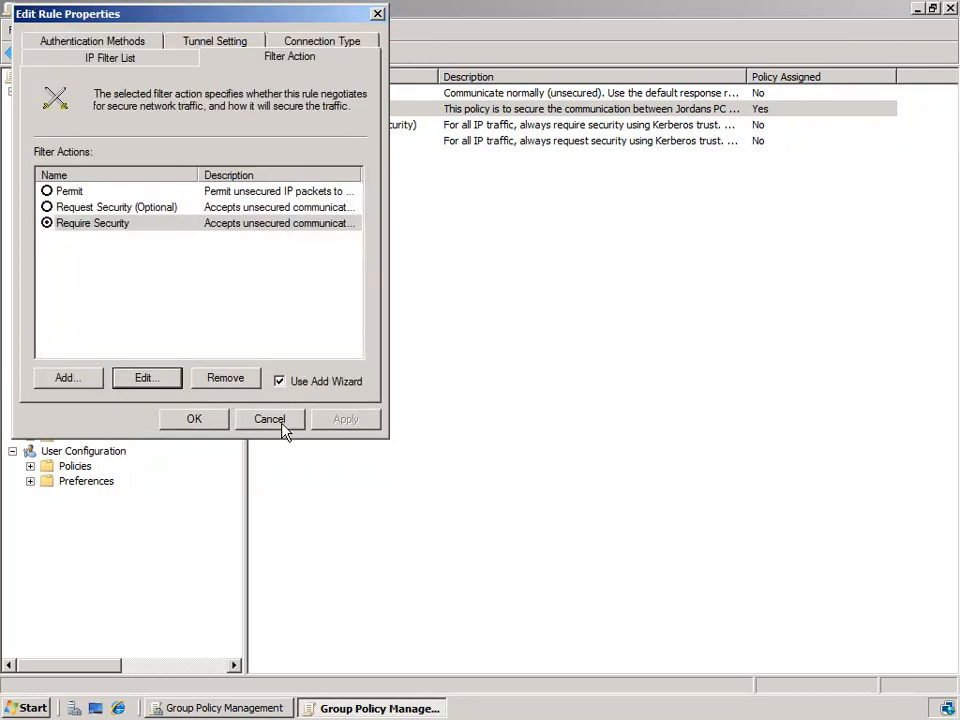
- Cancel the Edit Rule Properties and PC IPSec policy Properties dialogs without changes
click(266, 420)
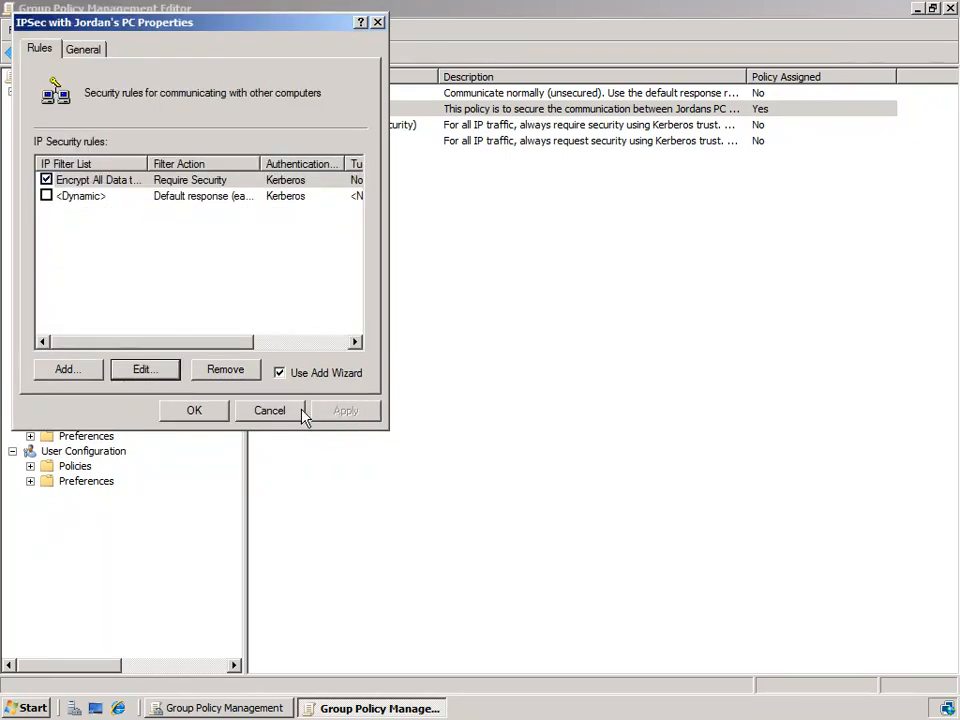
click(299, 411)
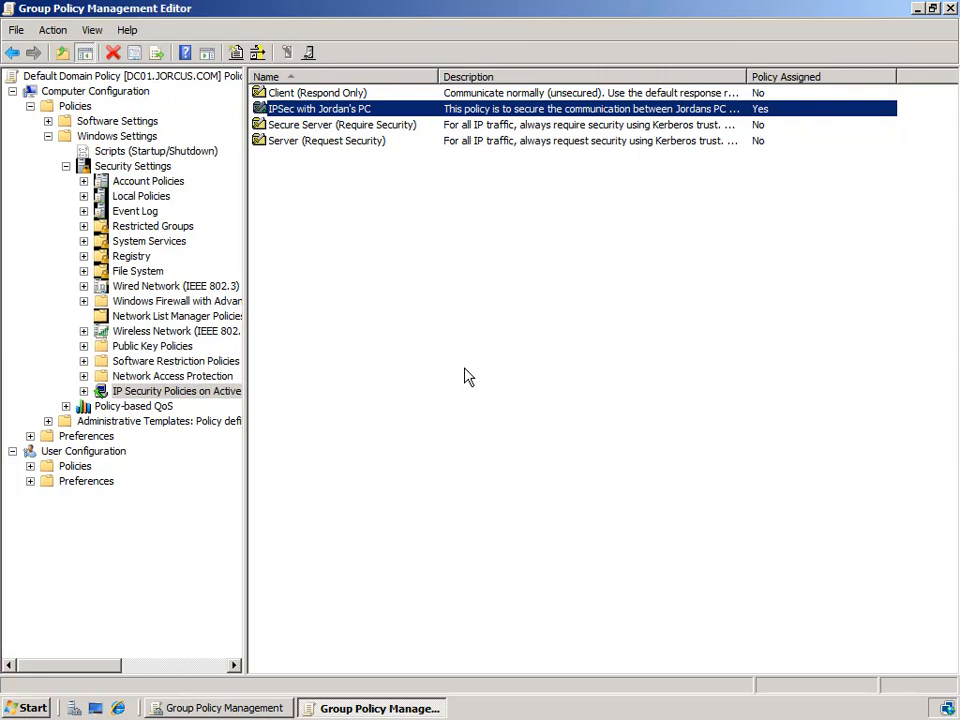
- Go to Windows Firewall with Advanced Security's Connection Security Rules and start a New Rule
click(83, 300)
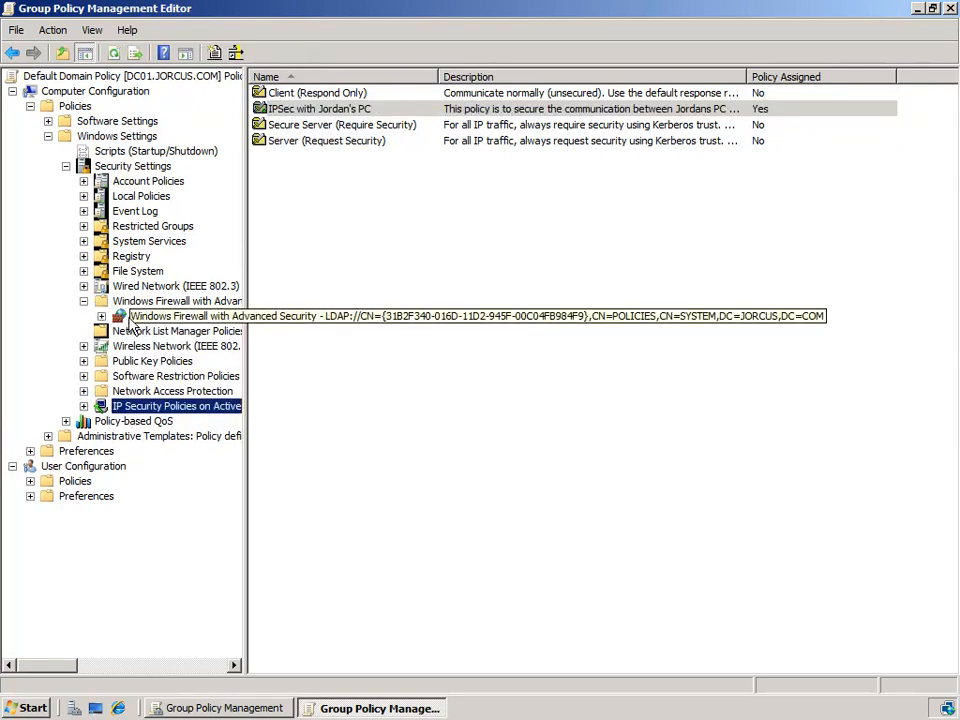
click(102, 316)
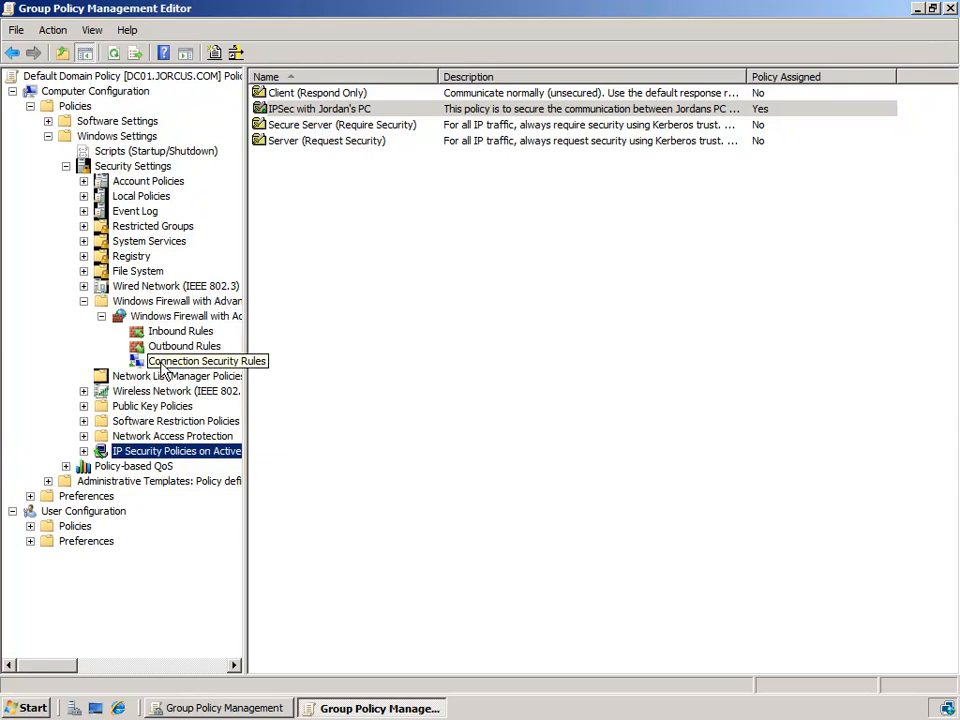
click(165, 368)
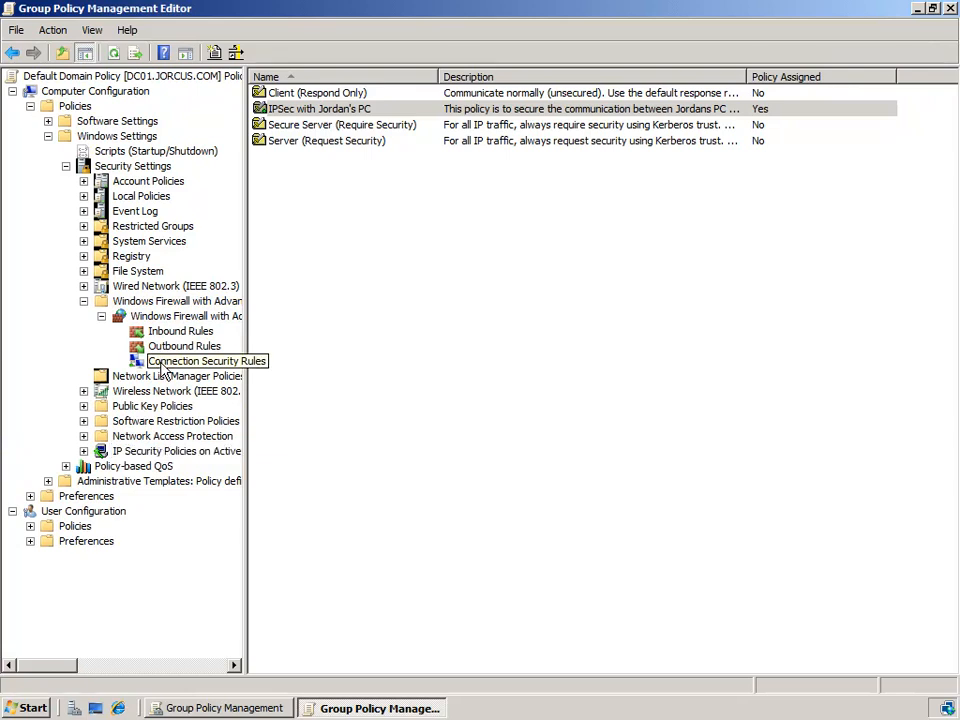
right_click(470, 337)
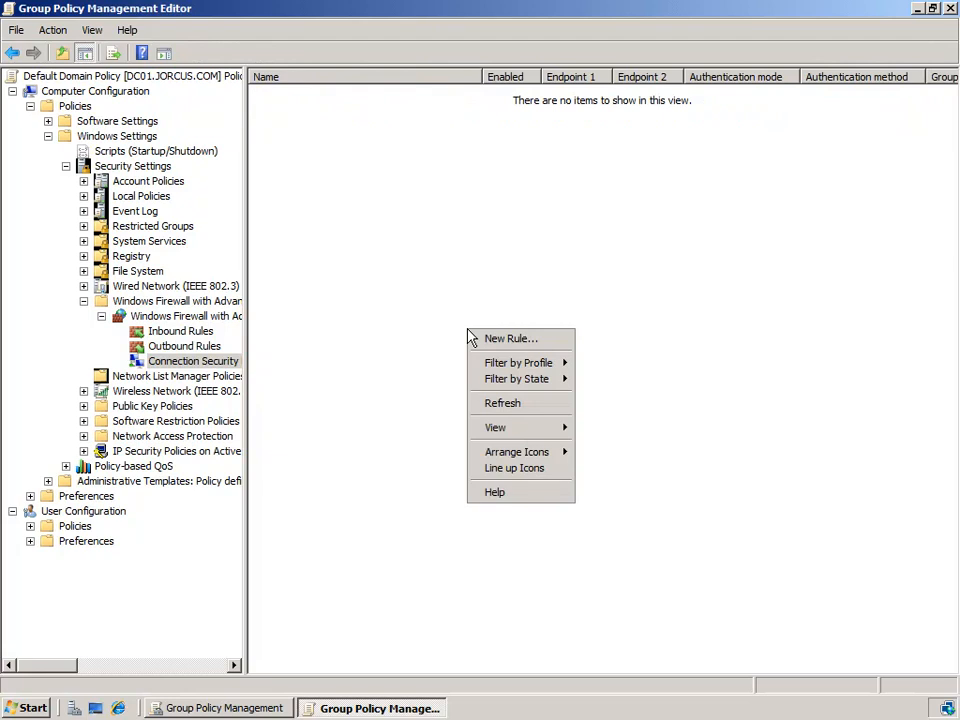
click(540, 341)
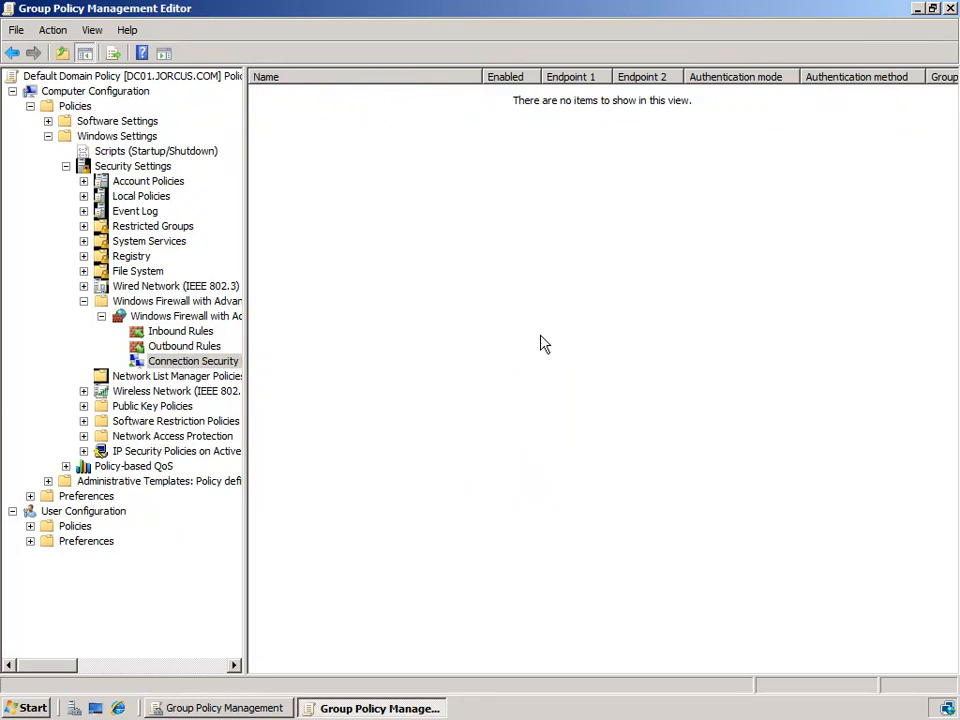
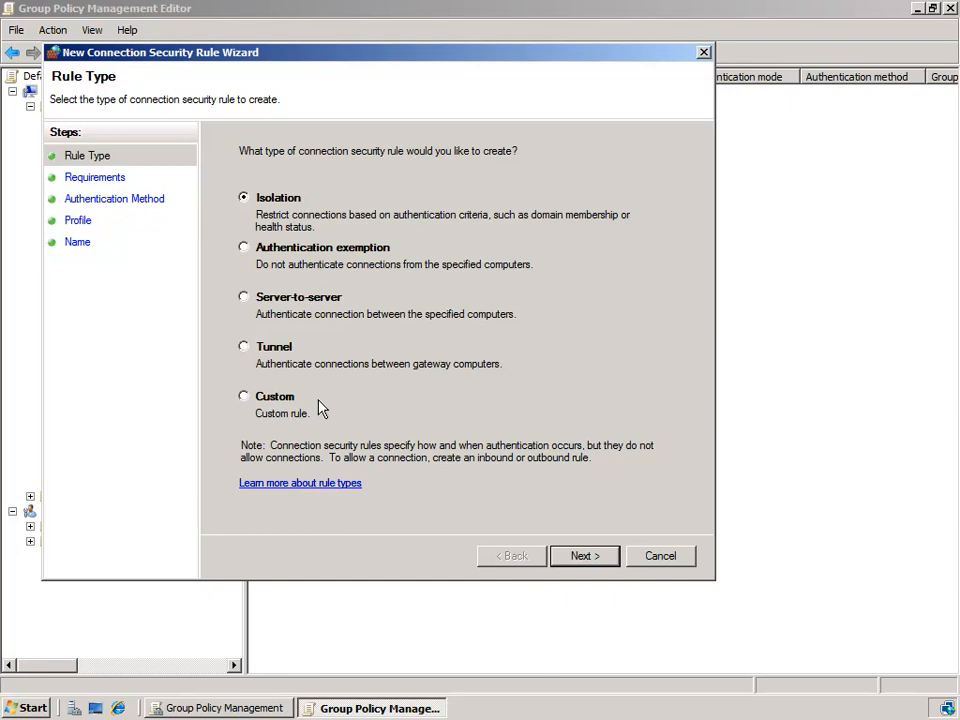
- Choose Custom as the rule type in the New Connection Security Rule Wizard
click(291, 402)
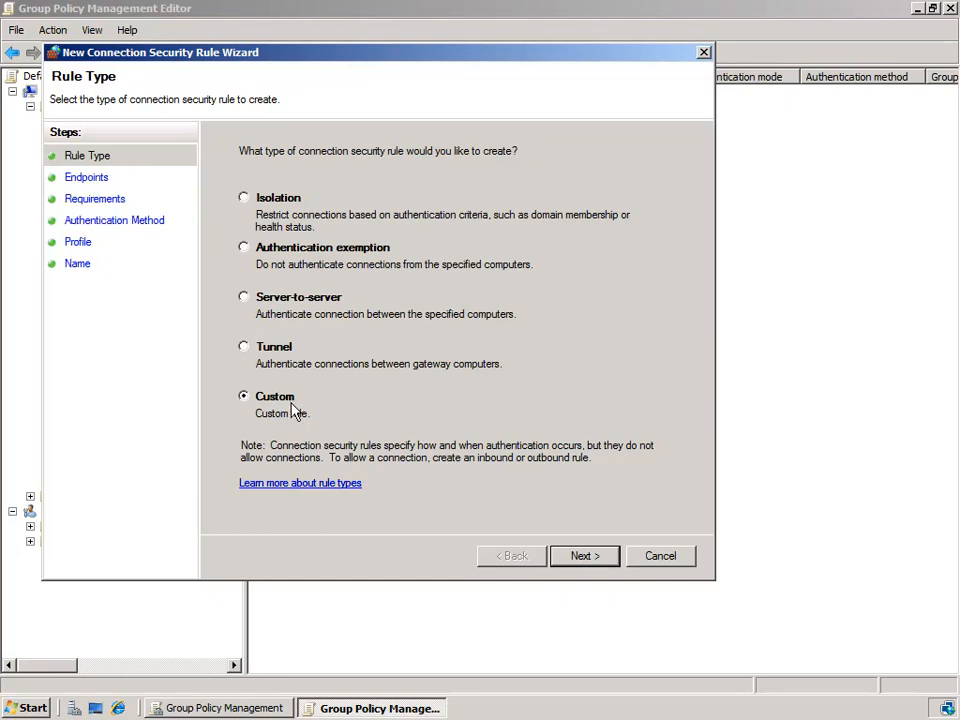
- On the Endpoints page, browse Endpoint 2's predefined computer sets (Default gateway), then cancel without adding
click(611, 560)
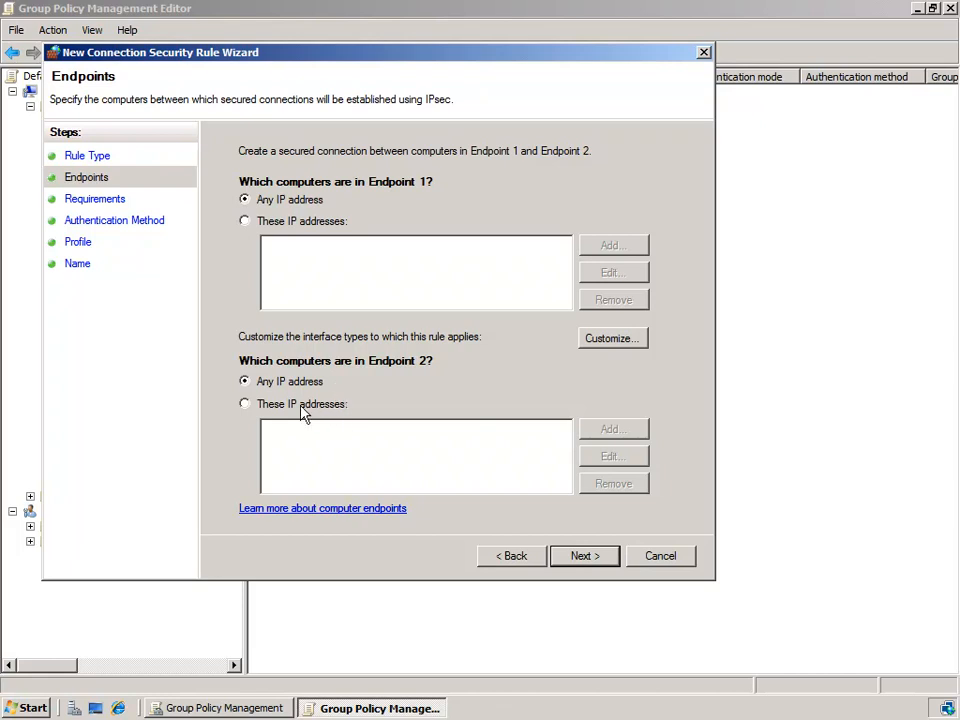
click(244, 405)
click(612, 430)
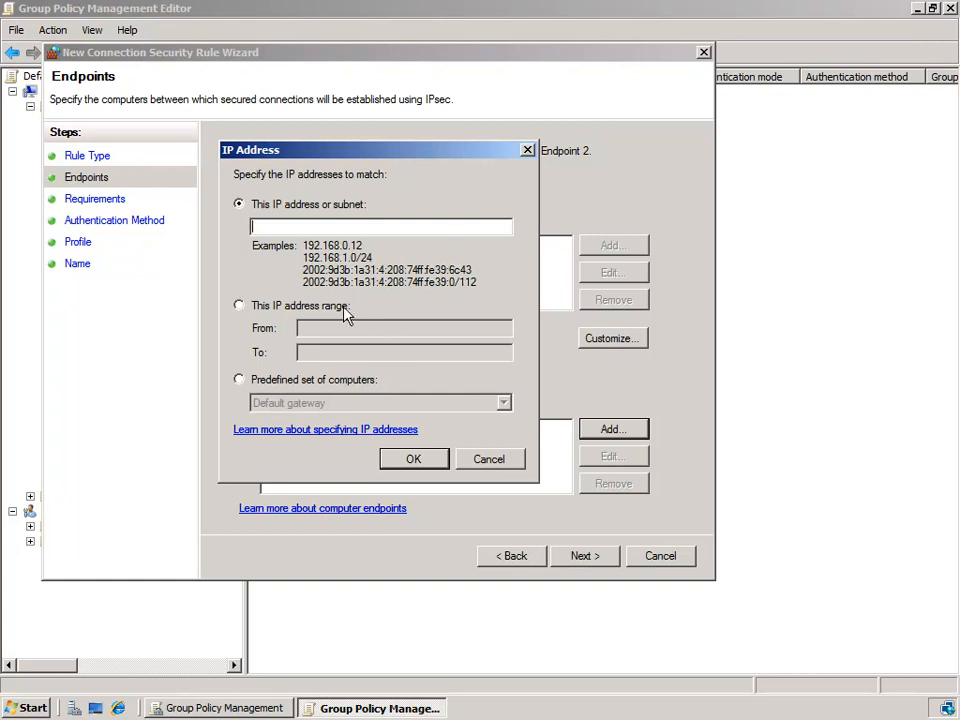
click(313, 382)
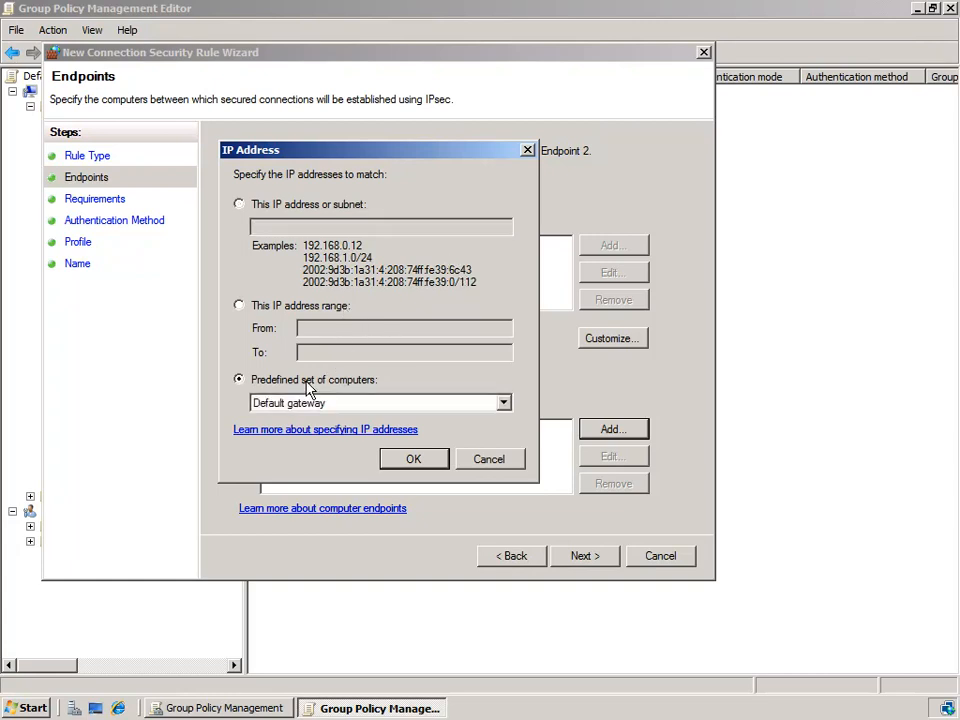
click(406, 407)
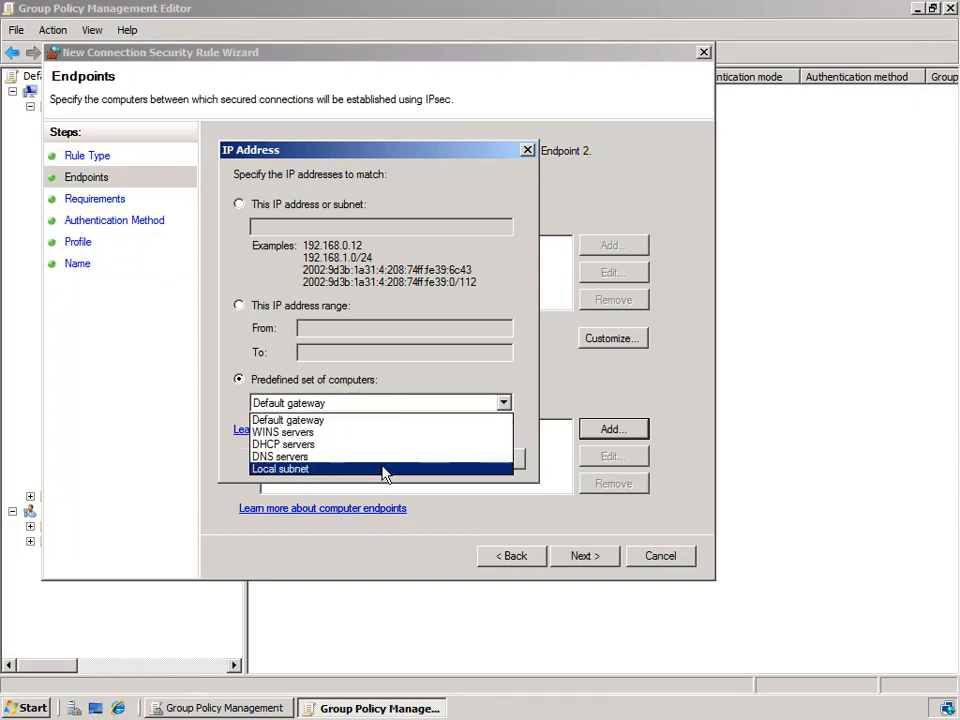
click(437, 408)
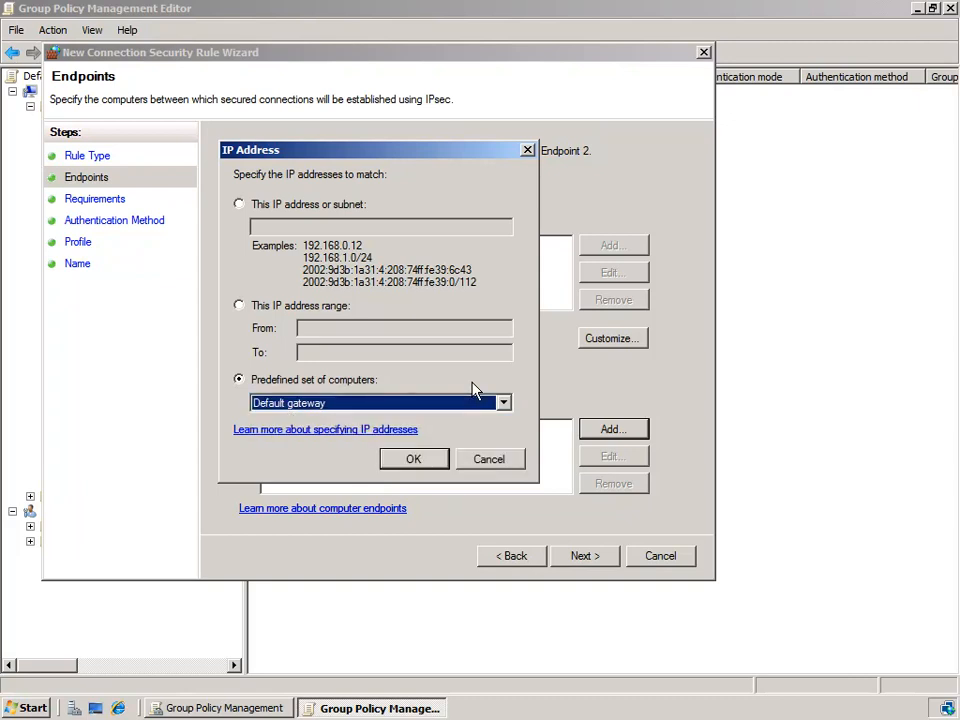
click(493, 464)
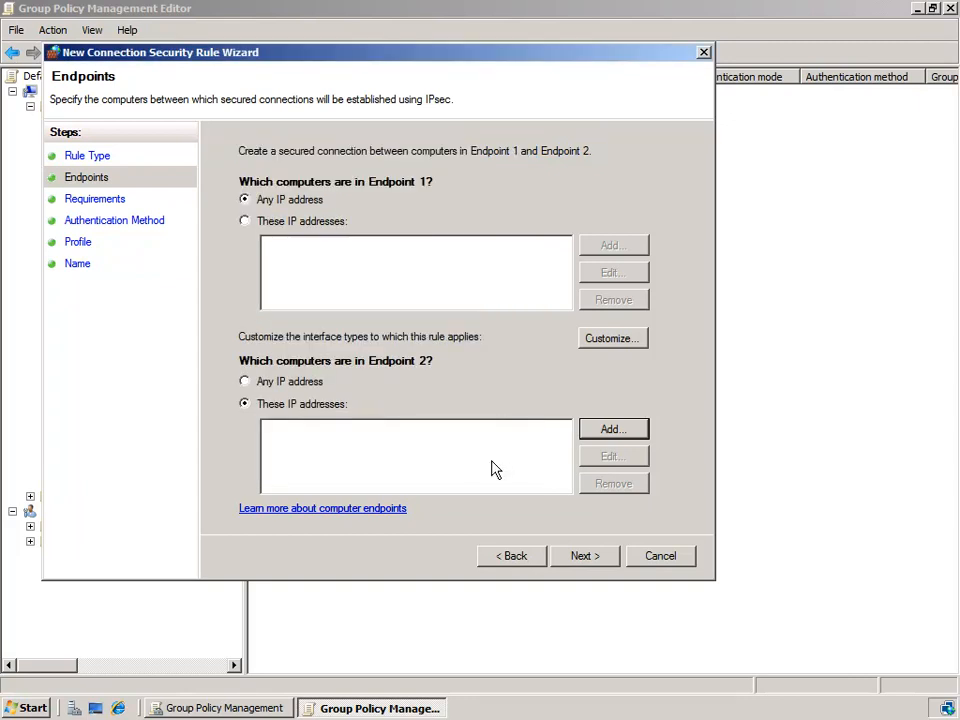
- Review the interface type options unchanged and set Endpoint 2 back to Any IP address
click(612, 339)
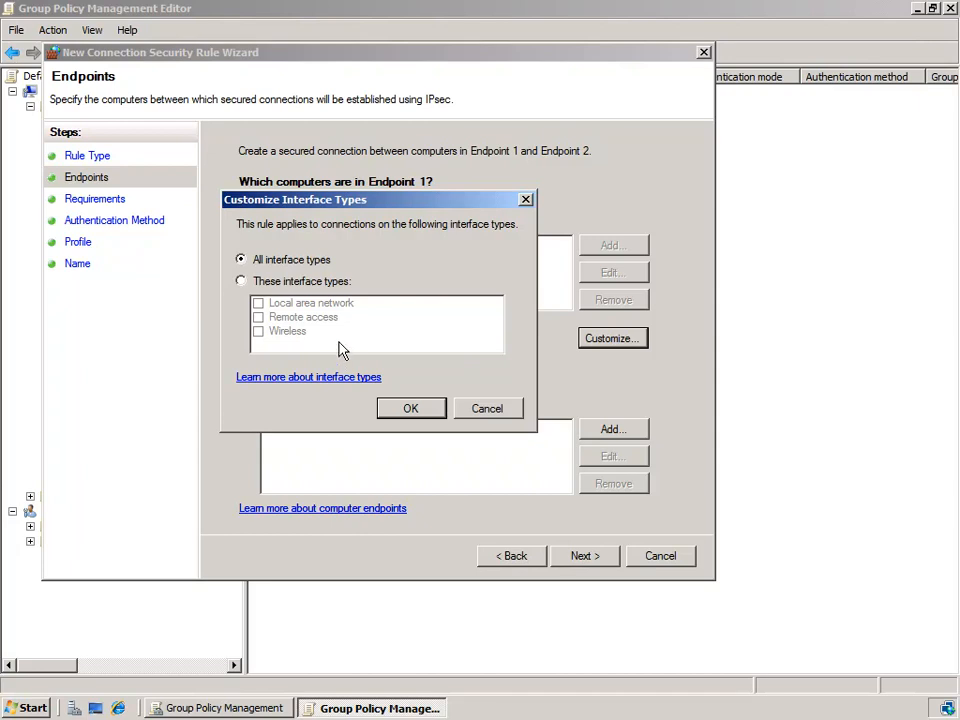
click(462, 418)
click(266, 391)
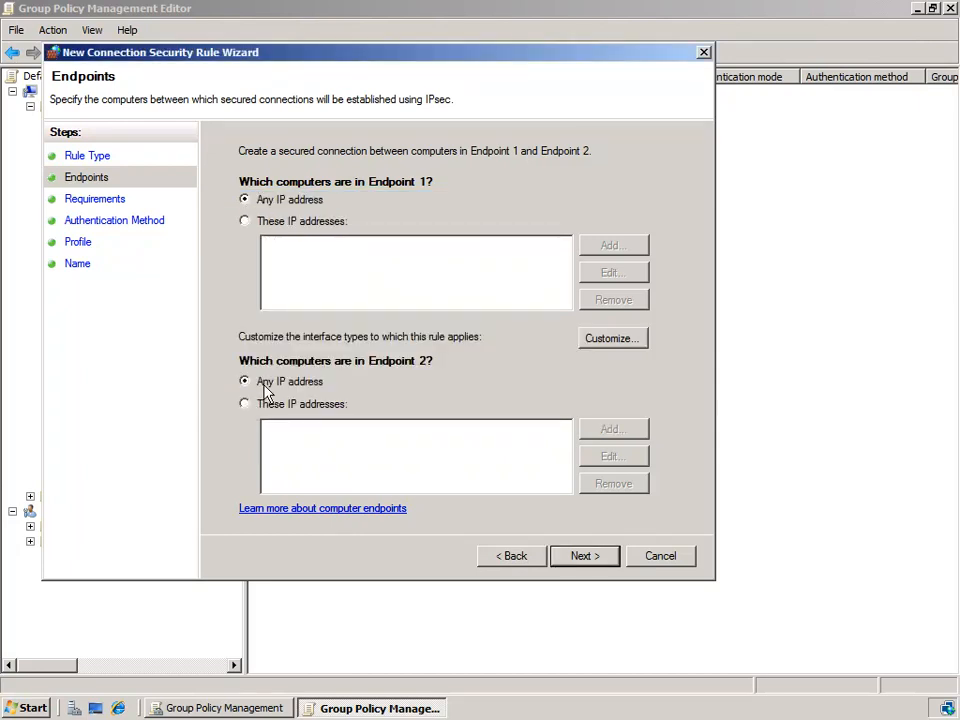
- Keep 'Request authentication for inbound and outbound connections' on Requirements and advance to Authentication Method
click(589, 557)
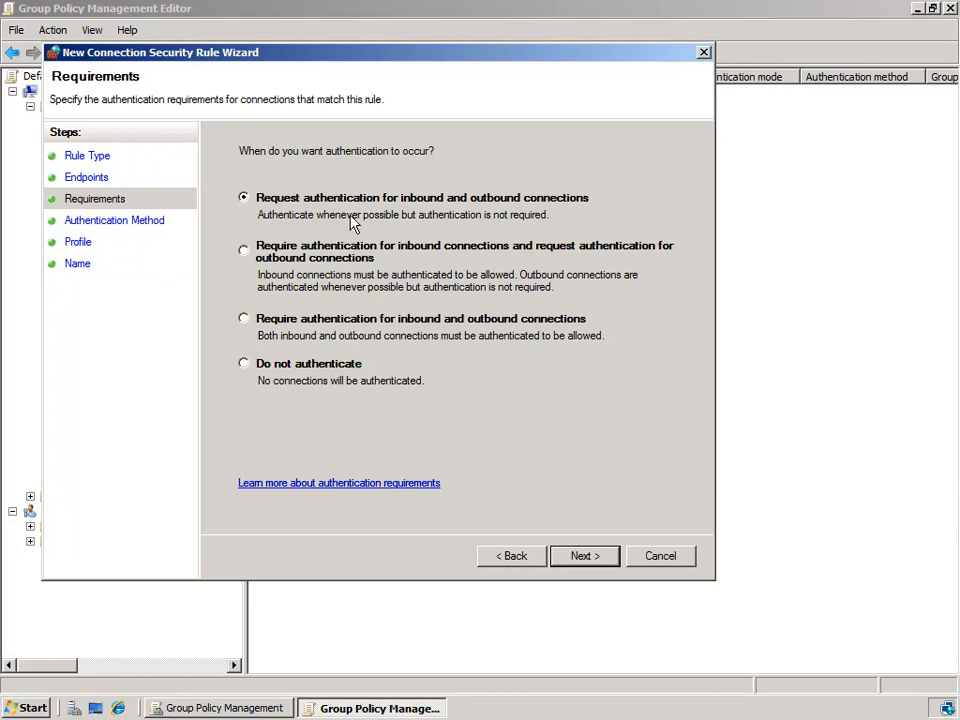
click(588, 563)
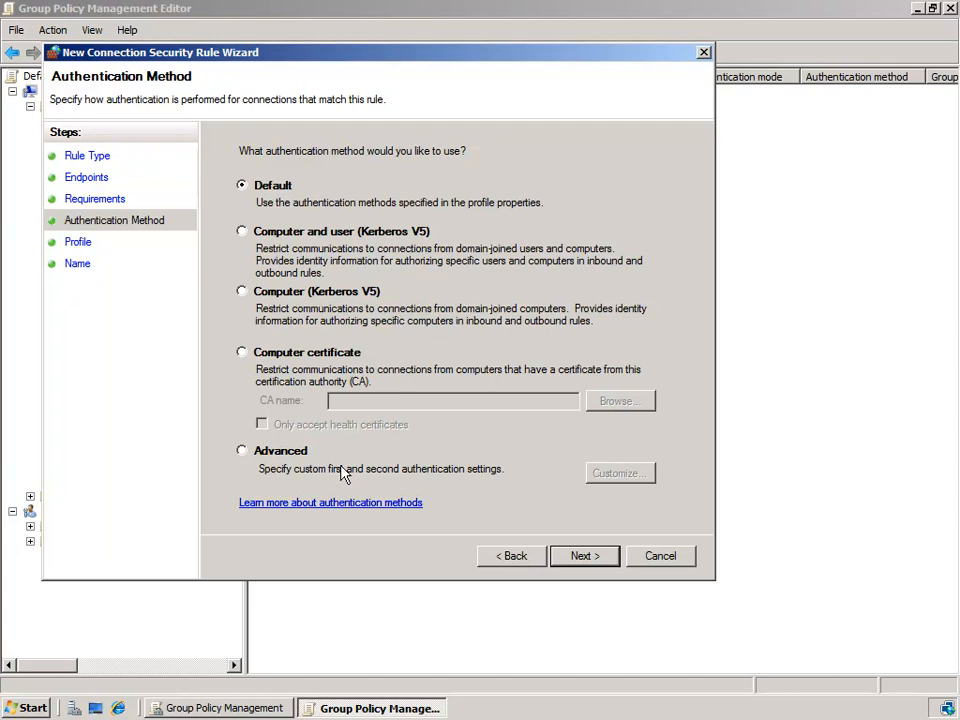
- Select Advanced authentication and bring up Customize Advanced Authentication Methods
click(242, 450)
click(636, 480)
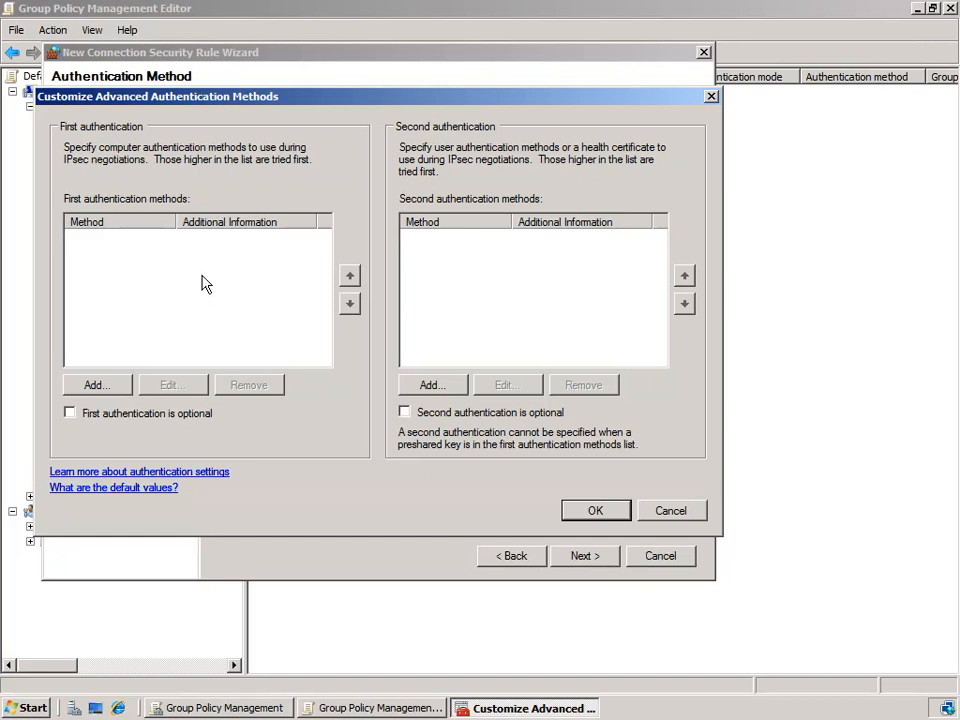
- Add Computer (Kerberos V5) and Computer (NTLMv2) as first authentication methods, marked optional
click(96, 385)
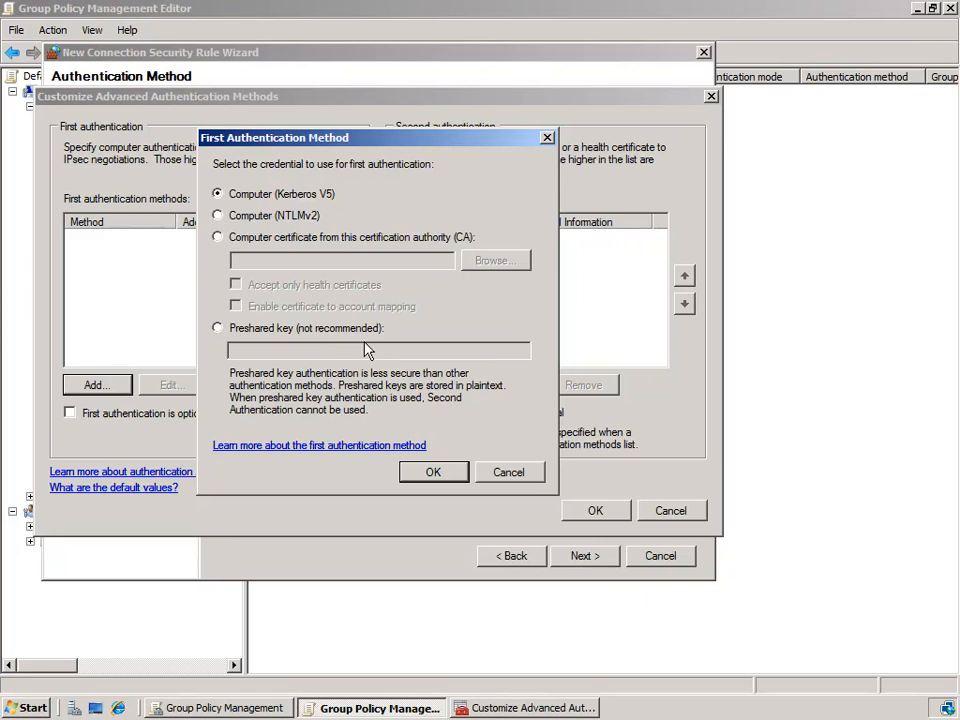
click(436, 474)
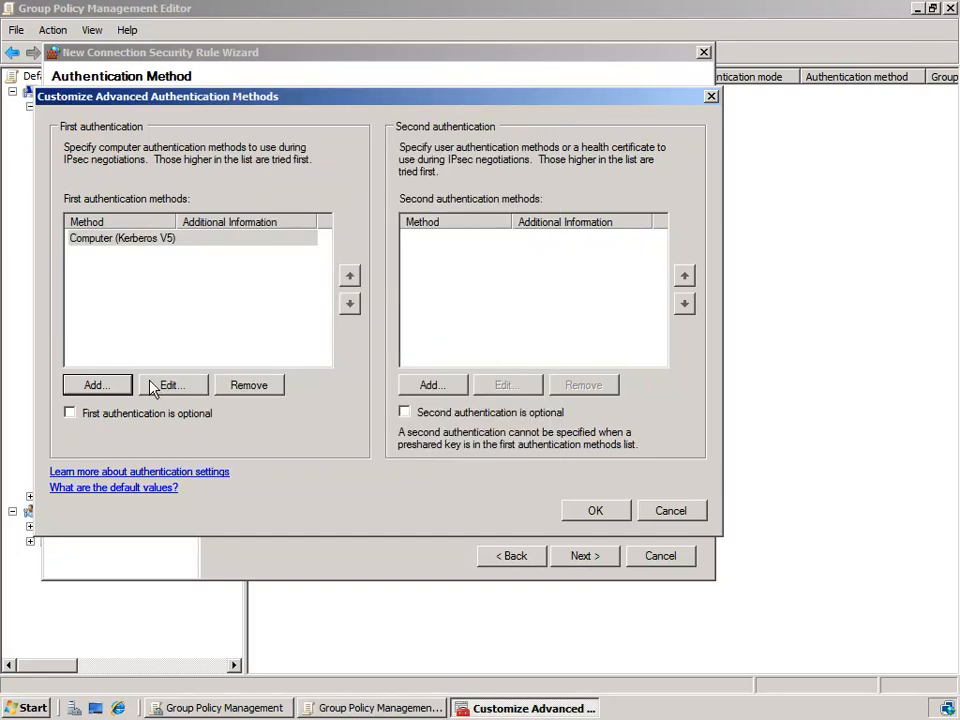
click(123, 388)
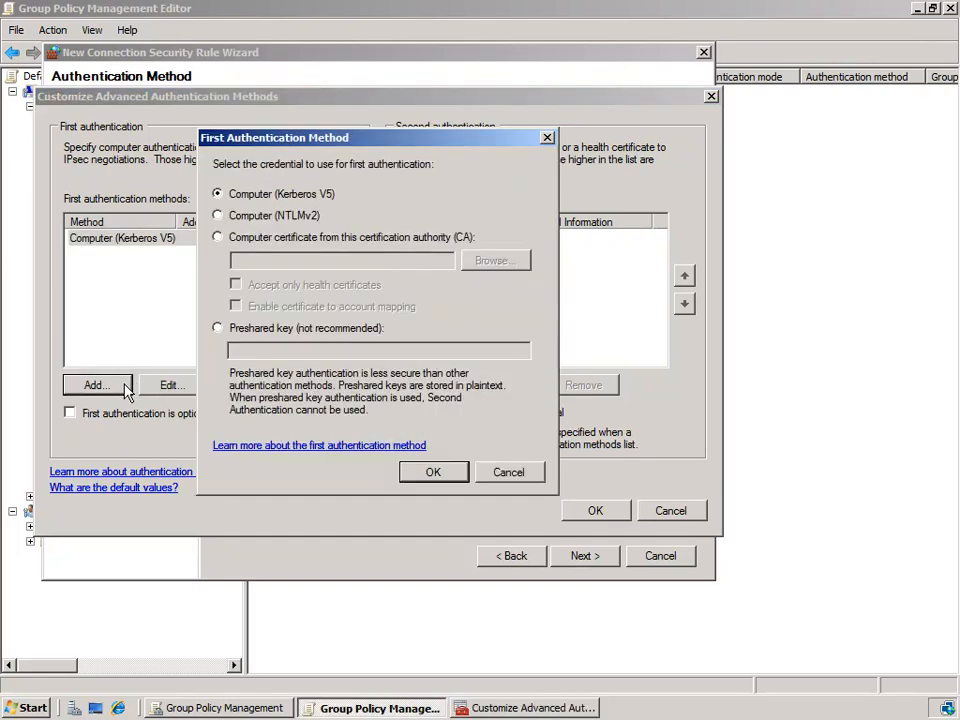
click(245, 220)
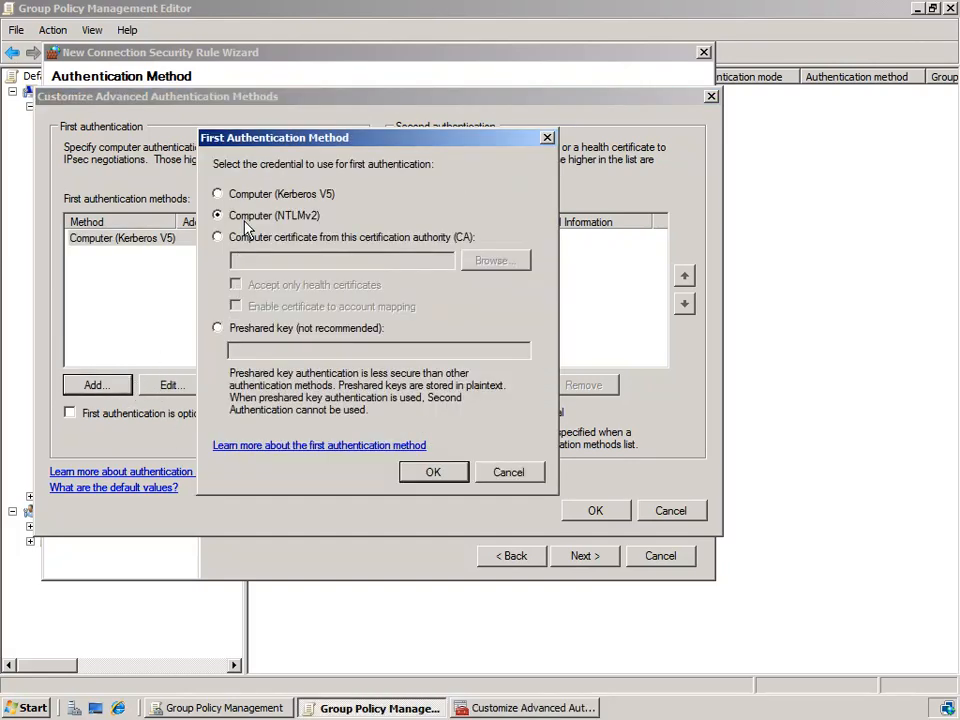
click(433, 472)
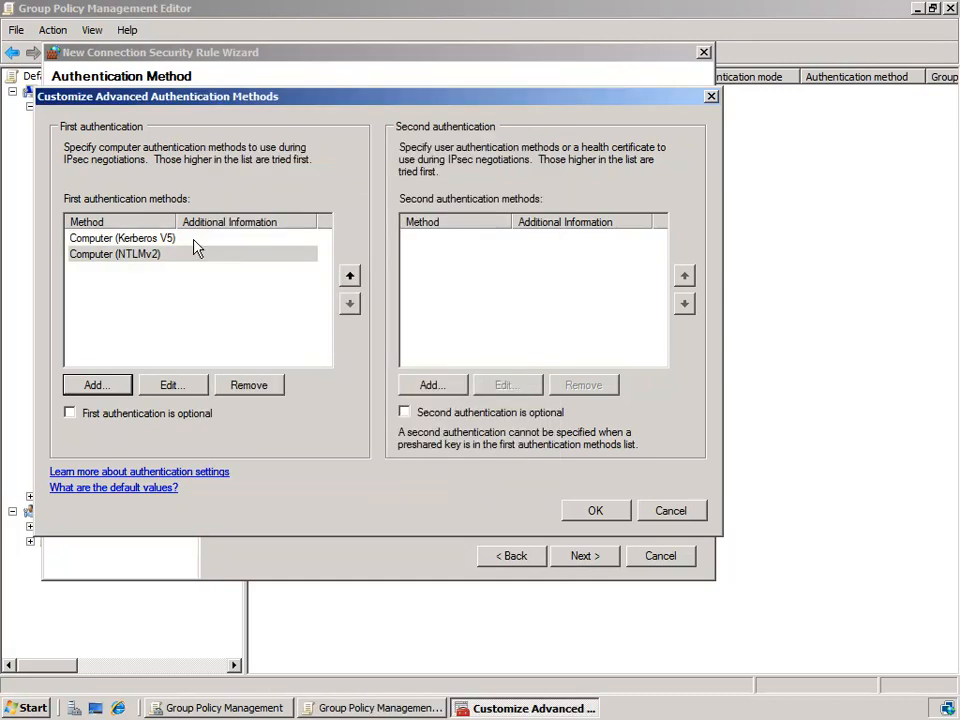
click(150, 238)
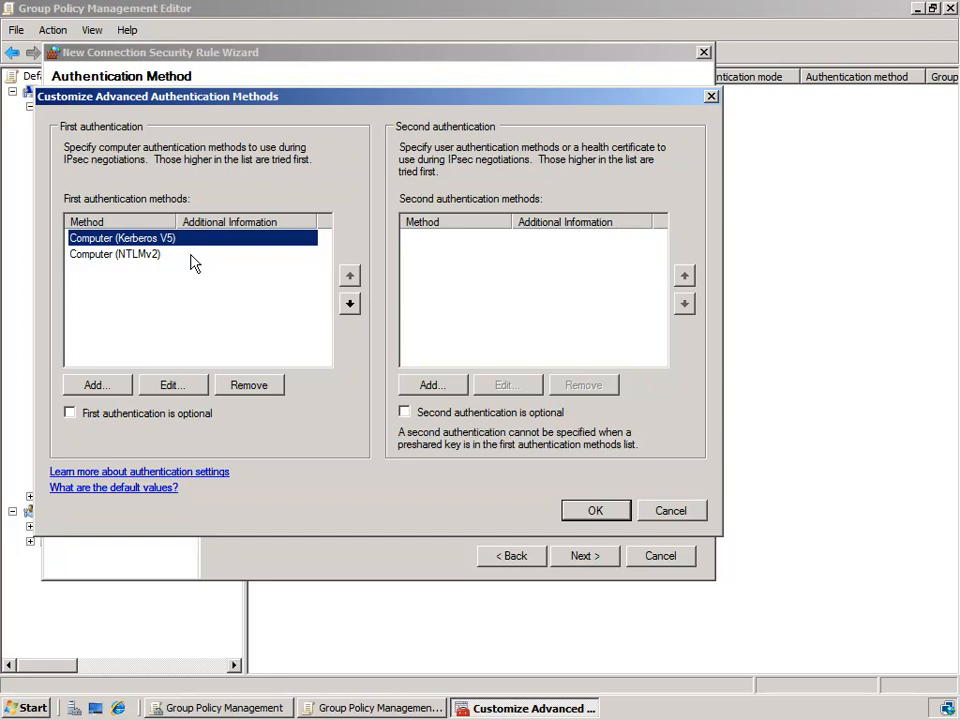
click(191, 254)
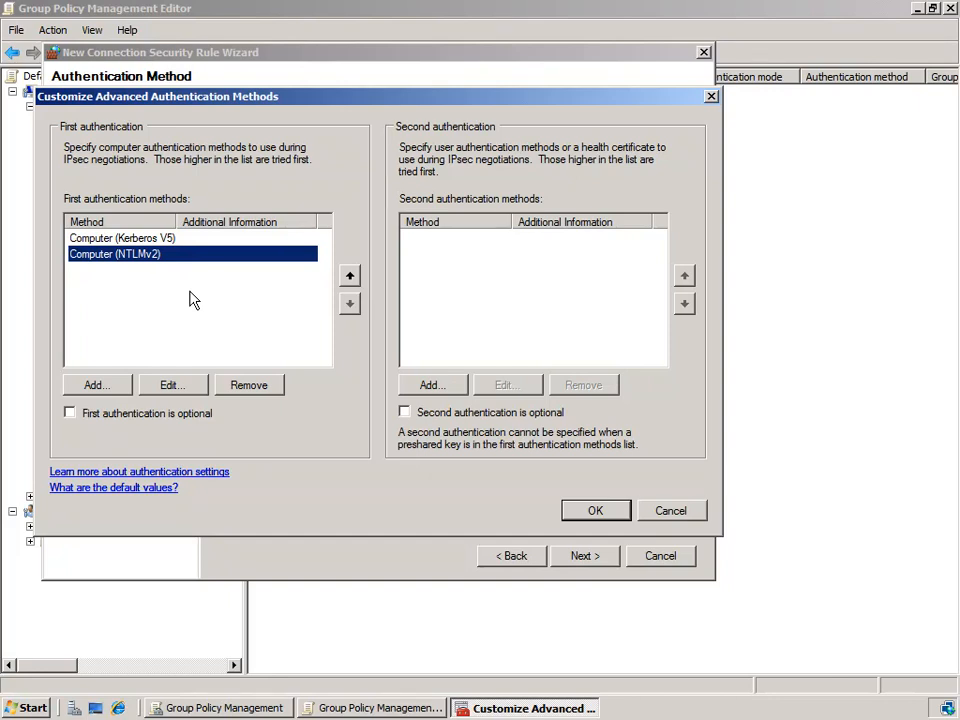
click(145, 418)
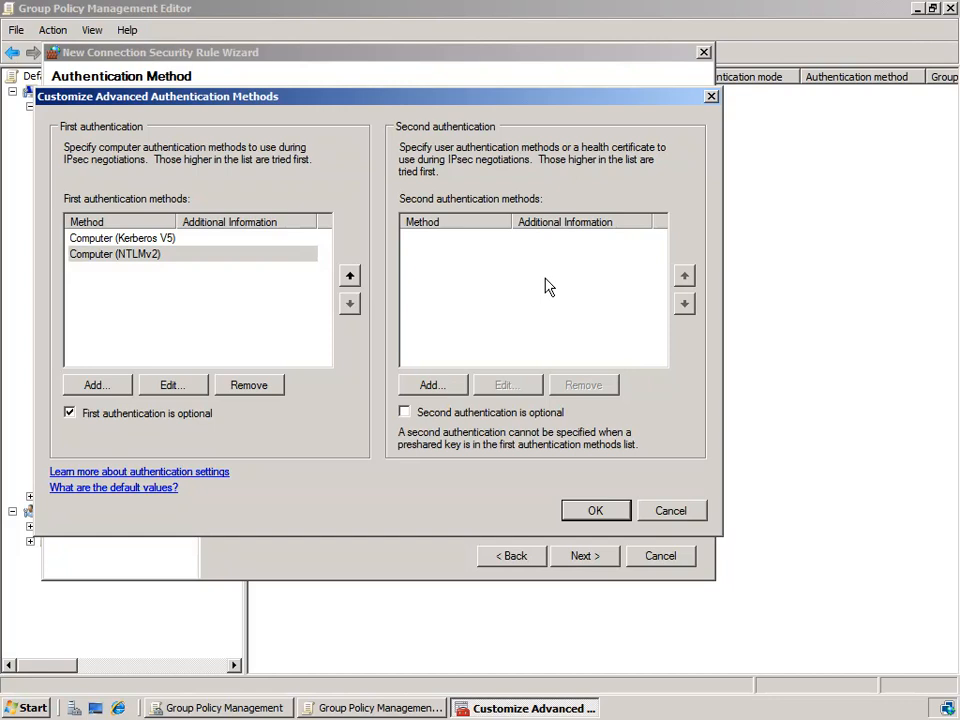
- Add User (Kerberos V5) under Second authentication and tick 'Second authentication is optional'
click(455, 386)
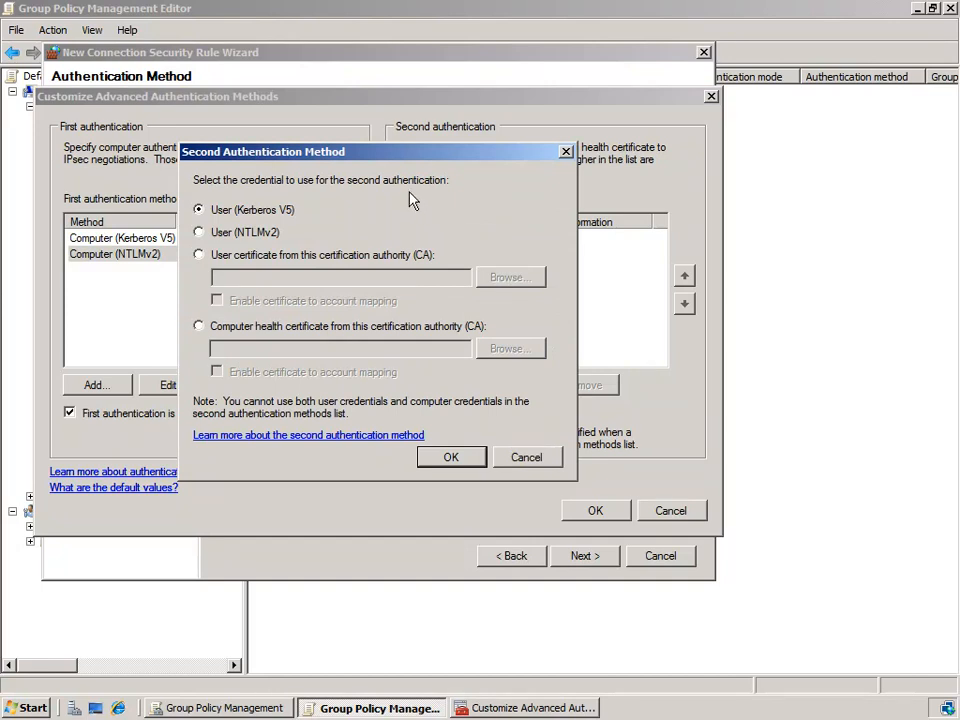
click(453, 460)
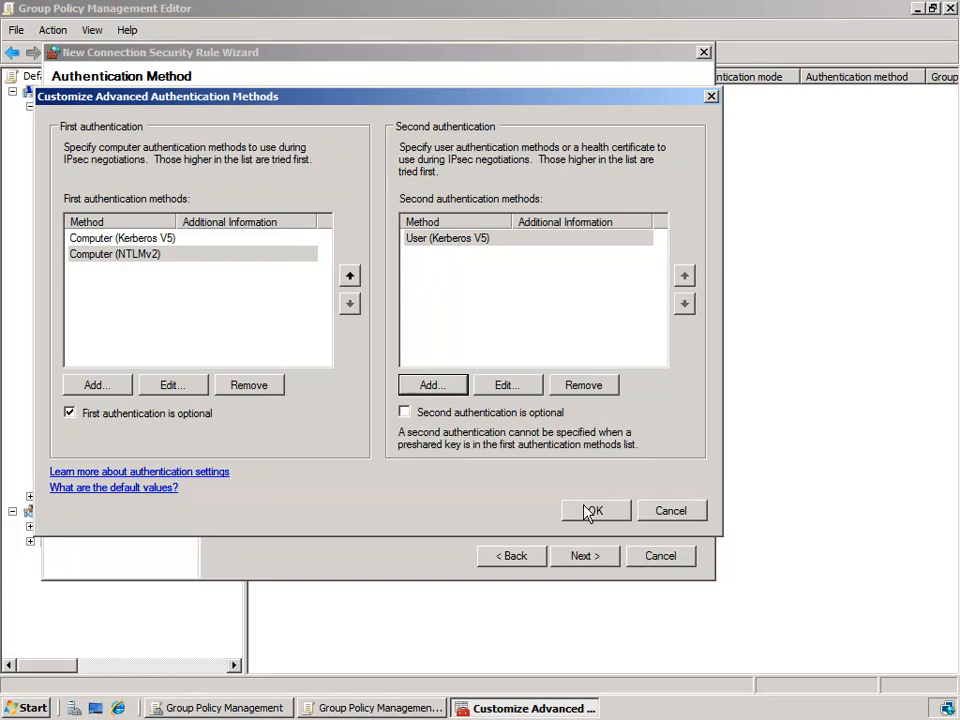
click(430, 418)
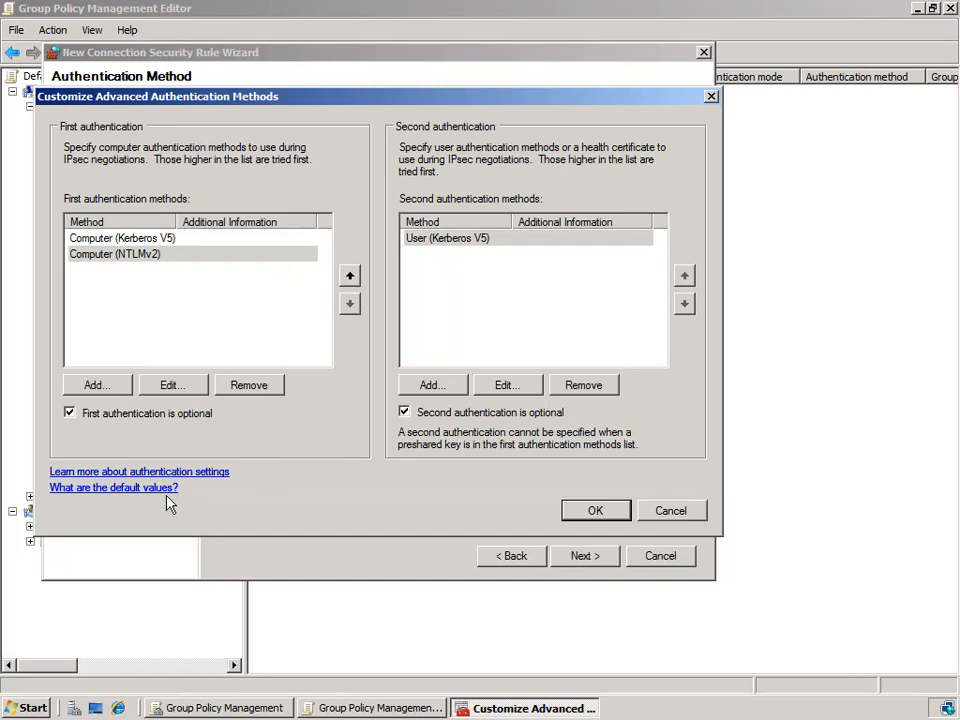
click(116, 494)
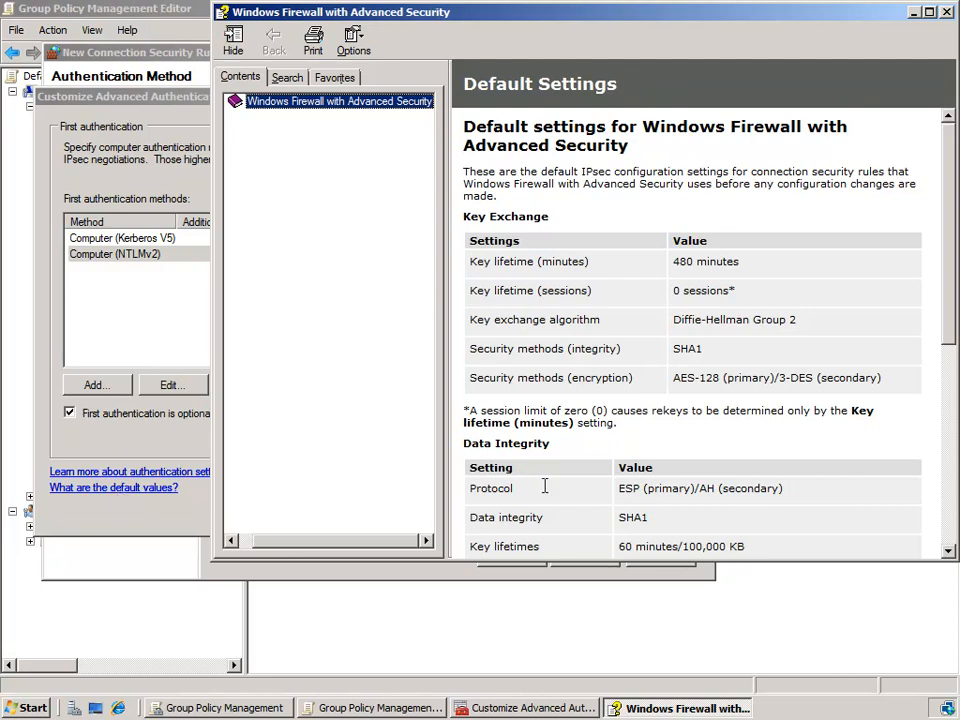
drag(953, 205, 928, 283)
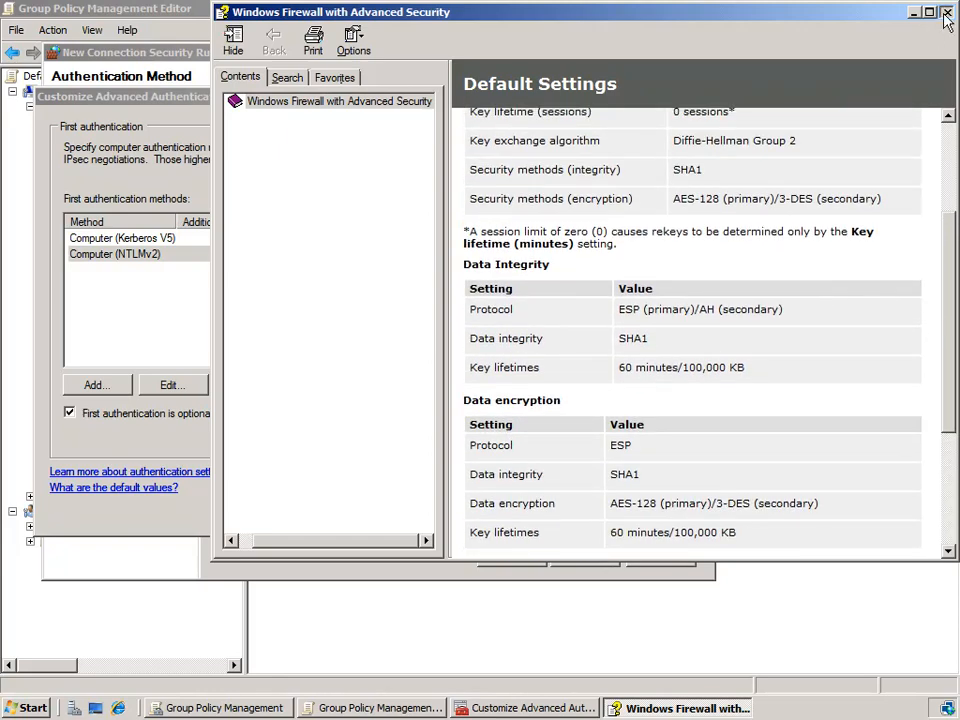
click(945, 14)
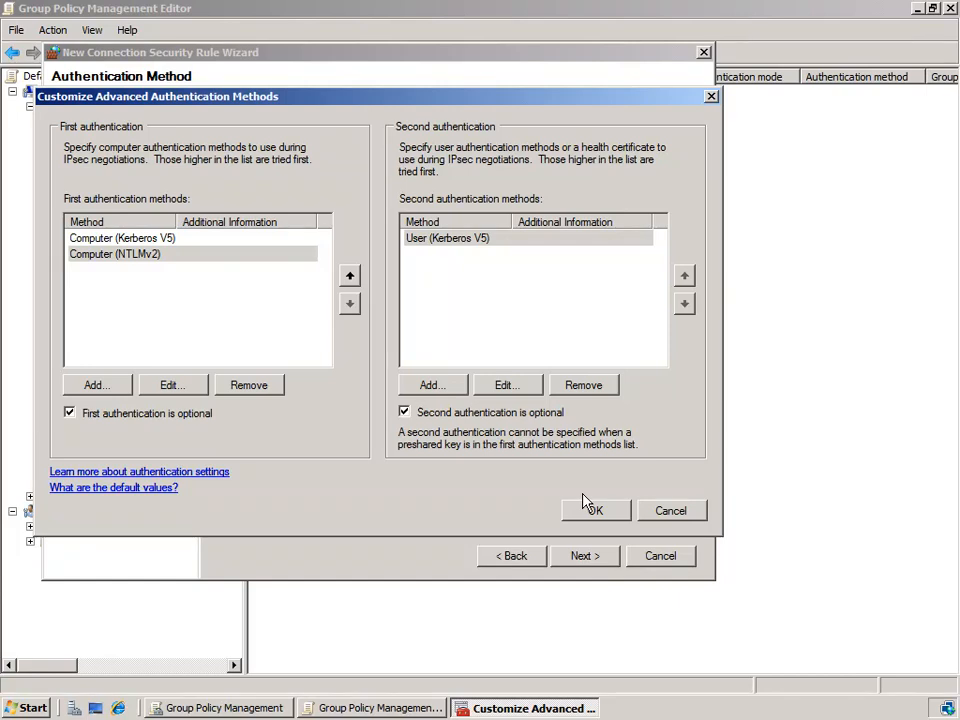
- Discard the advanced authentication customization, select Default authentication, and advance to Profile
click(675, 510)
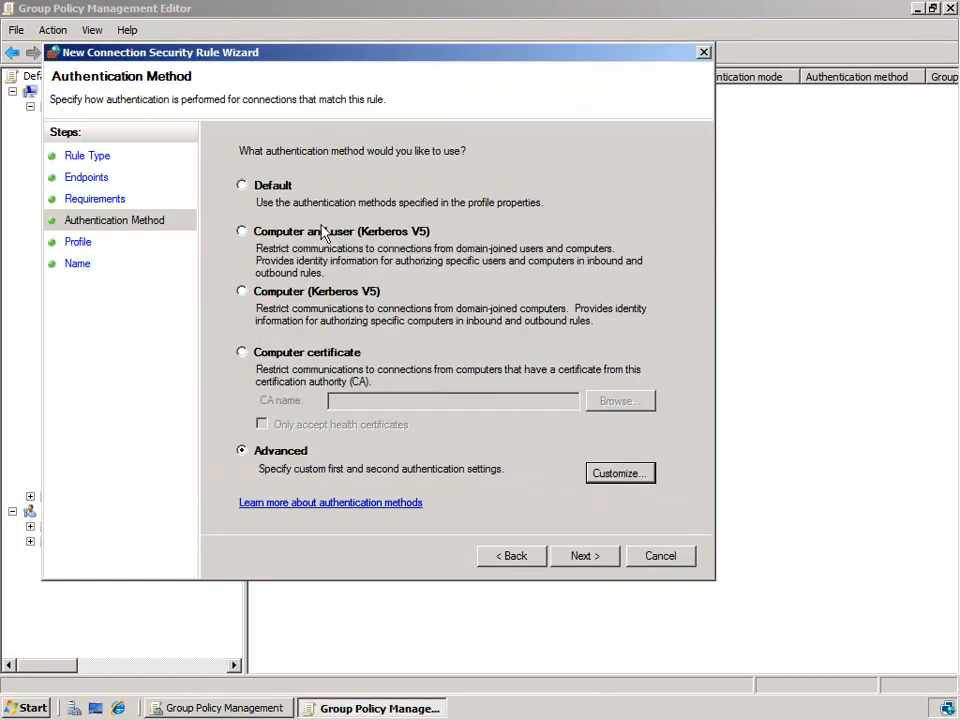
click(266, 190)
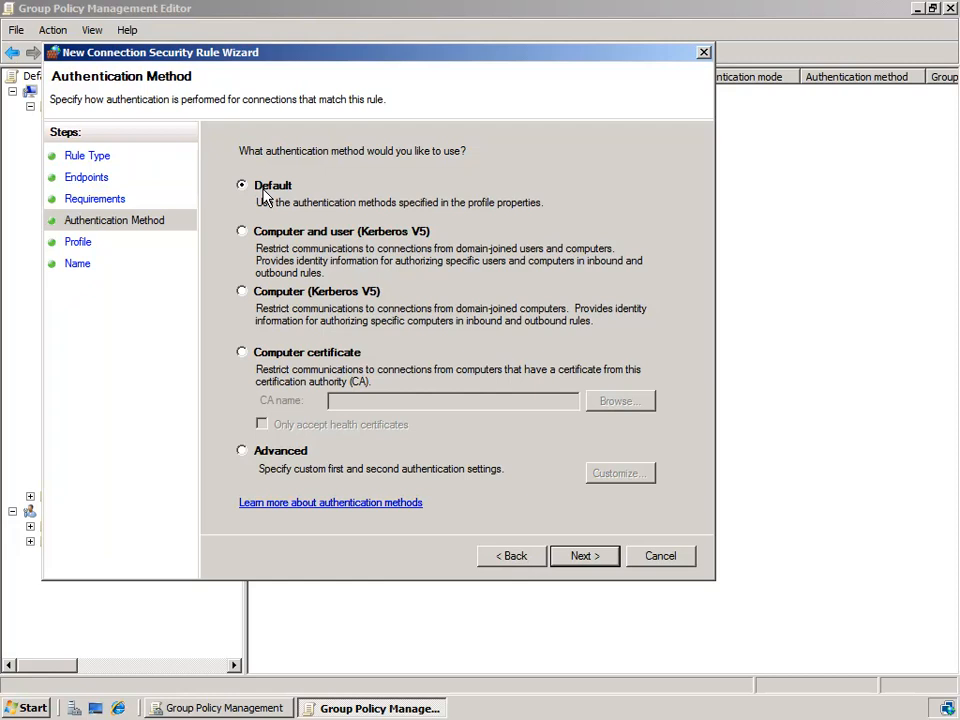
click(600, 563)
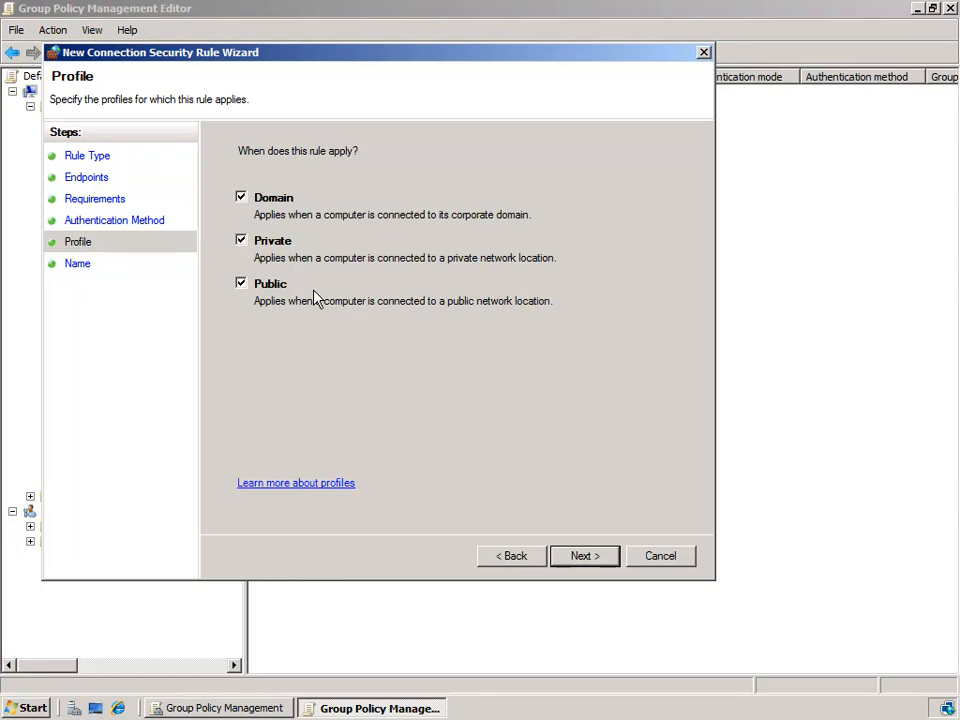
- Name the rule 'Test', leave the description empty, and finish the wizard
click(596, 564)
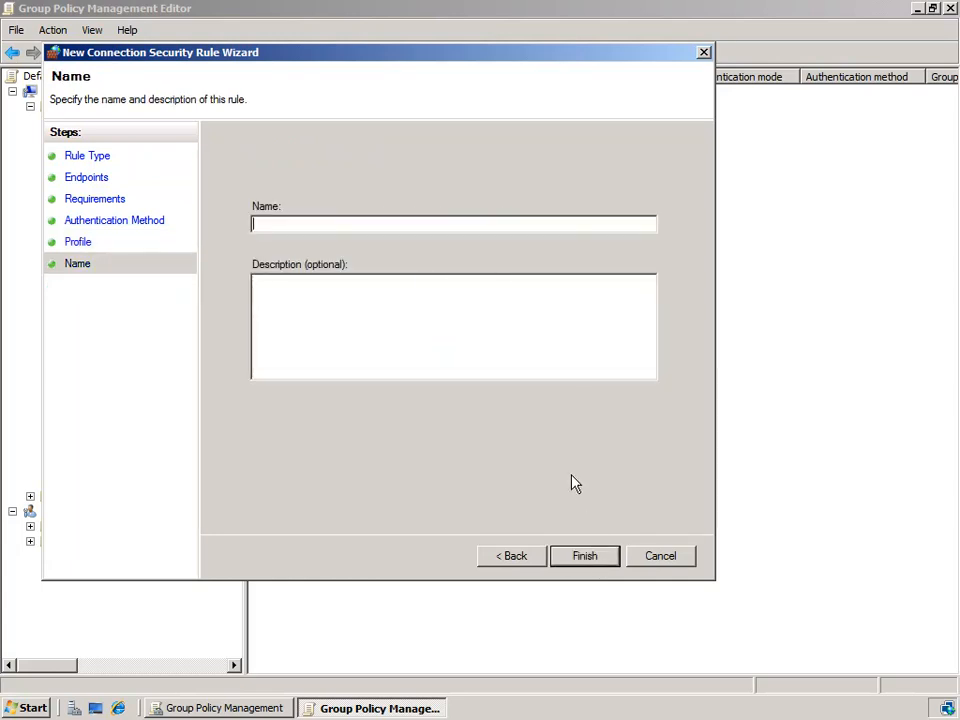
text(Test)
click(540, 345)
click(585, 558)
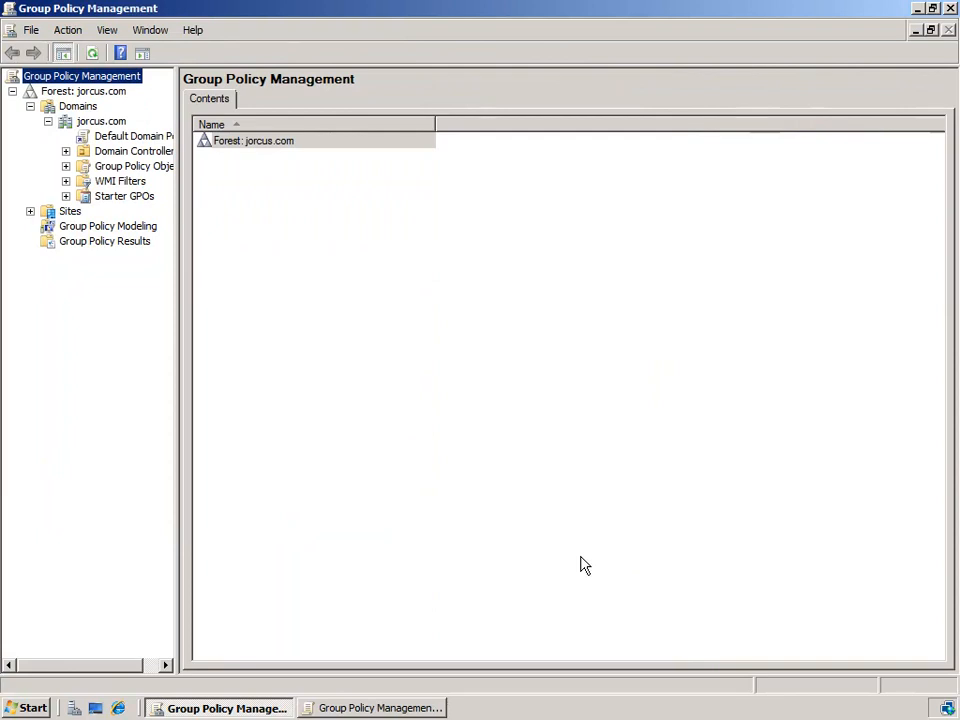